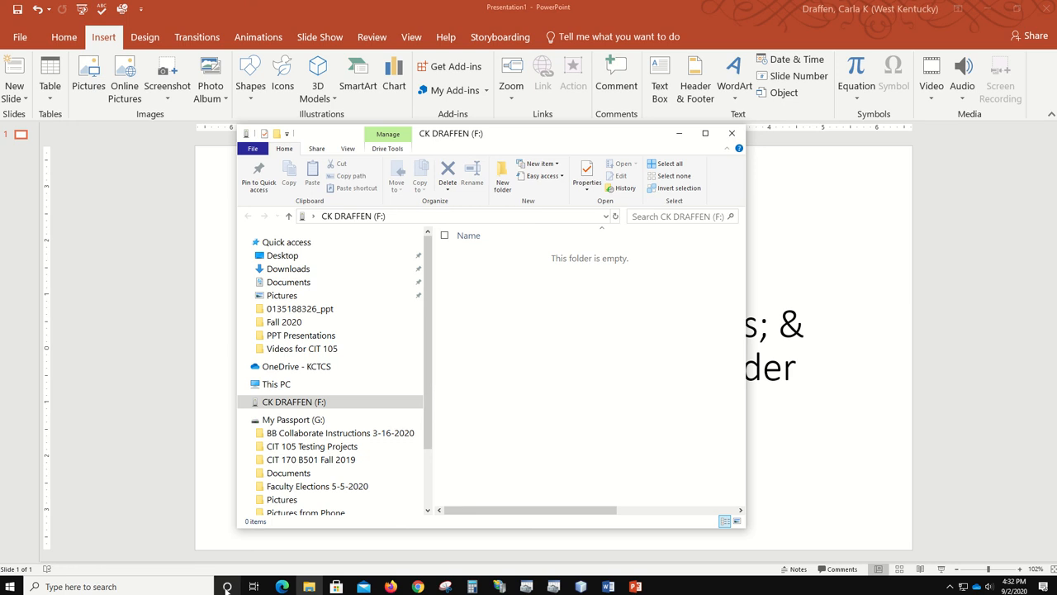
- Launch Notepad from the taskbar search
{"action": "left_click", "coordinate": [133, 587]}
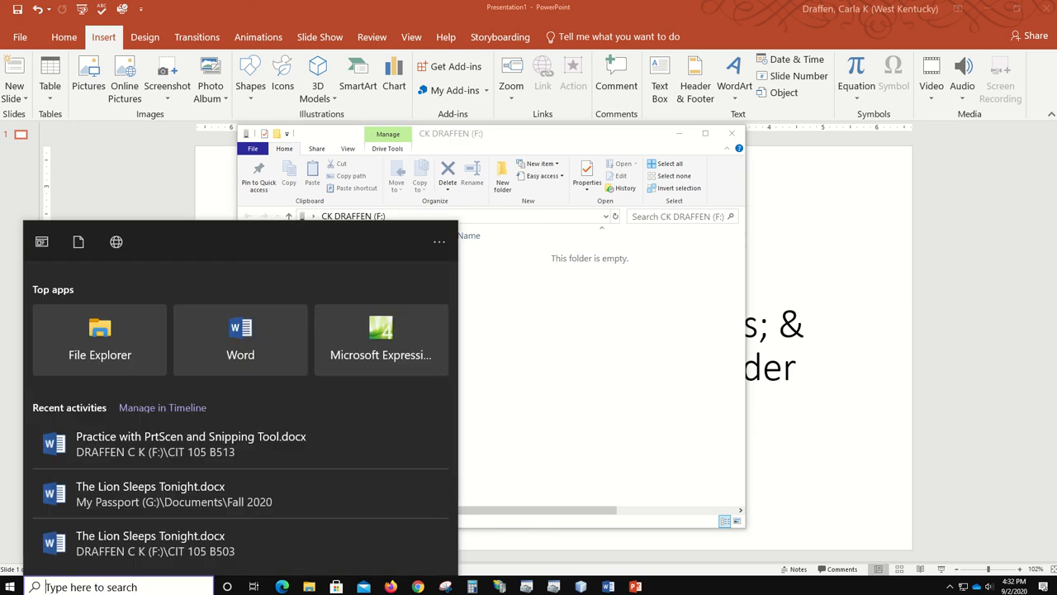
{"action": "type", "text": "Note"}
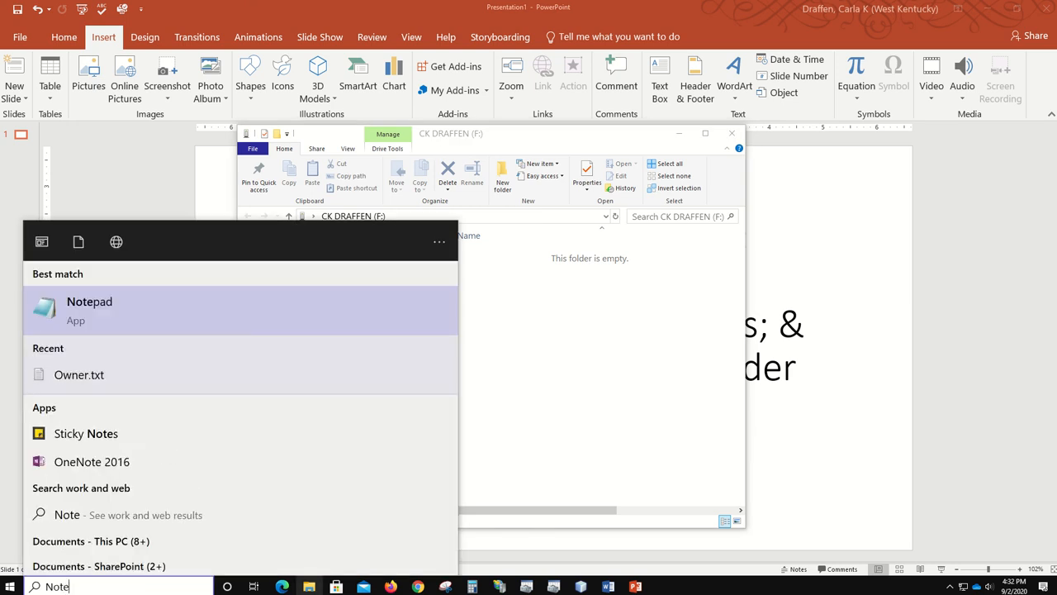
{"action": "left_click", "coordinate": [89, 311]}
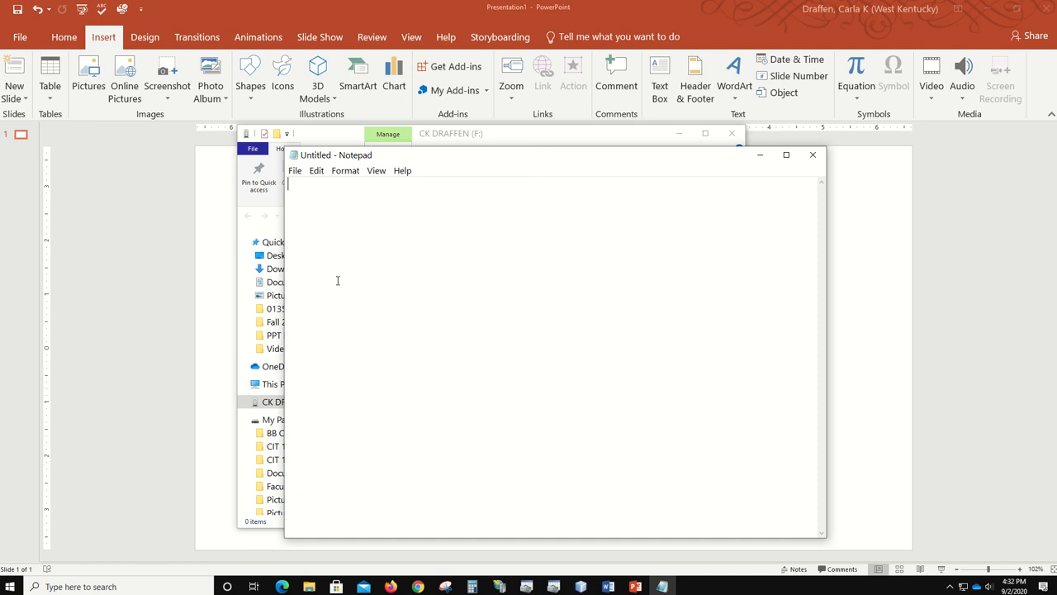
- Type the owner's full name, school e-mail and the CIT 105 B502 M 9:30 class line on separate lines
{"action": "type", "text": "Carla Draffen"}
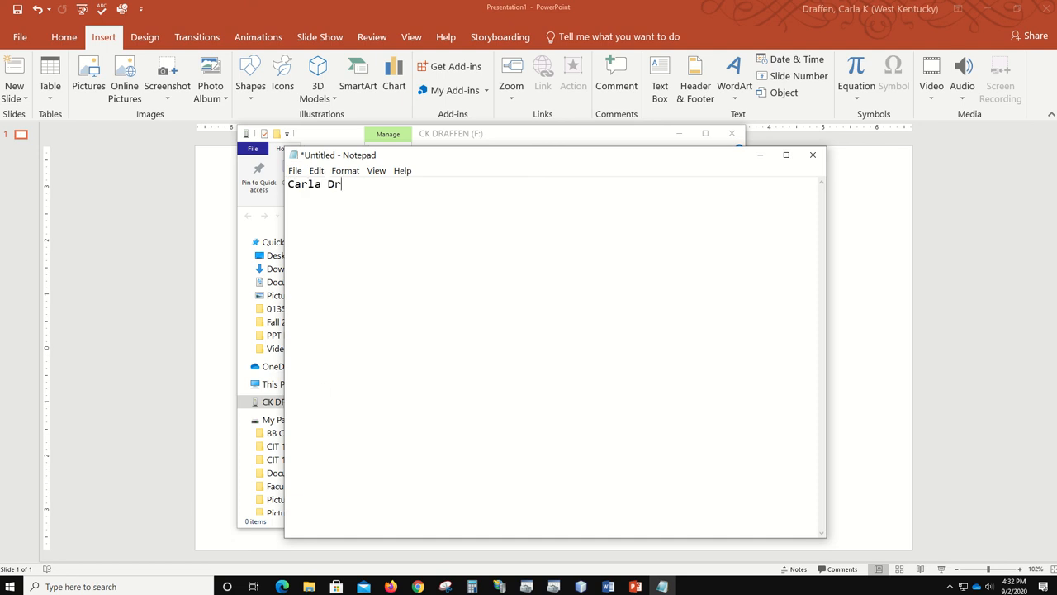
{"action": "key", "text": "Return"}
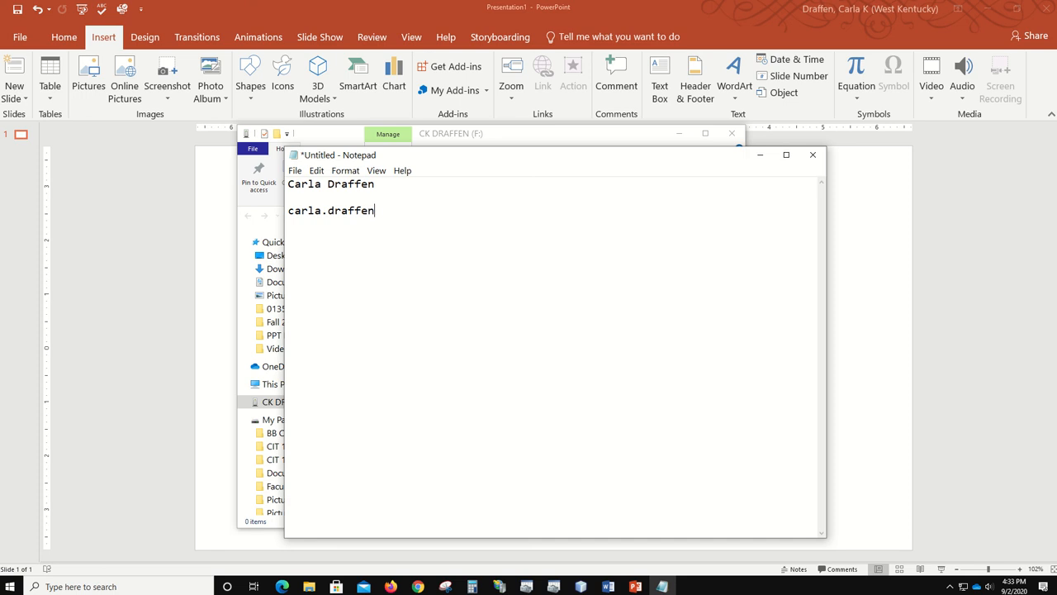
{"action": "key", "text": "Return"}
{"action": "type", "text": "CIS"}
{"action": "key", "text": "BackSpace"}
{"action": "key", "text": "BackSpace"}
{"action": "type", "text": "T 105 B5"}
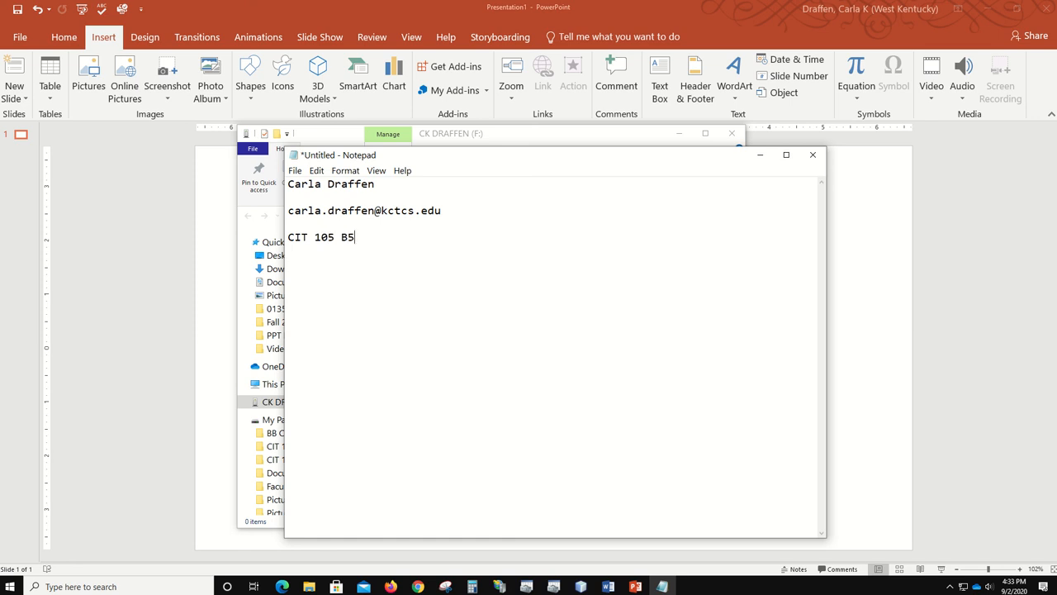
{"action": "type", "text": "02 M 9:30  Carla Draffen"}
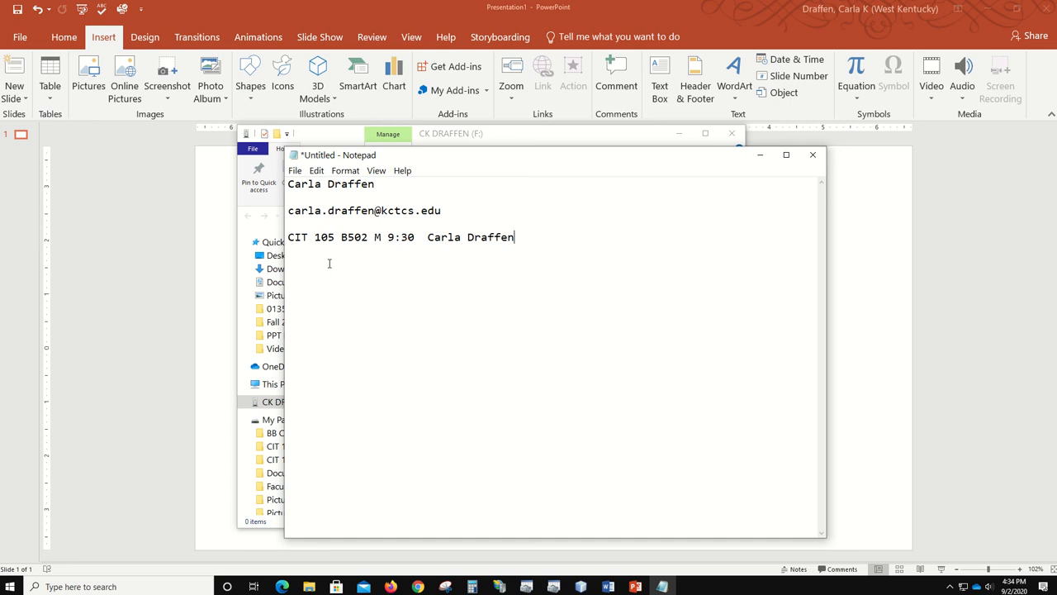
- Save the document as Owner.txt on the CK DRAFFEN (F:) drive
{"action": "left_click", "coordinate": [295, 171]}
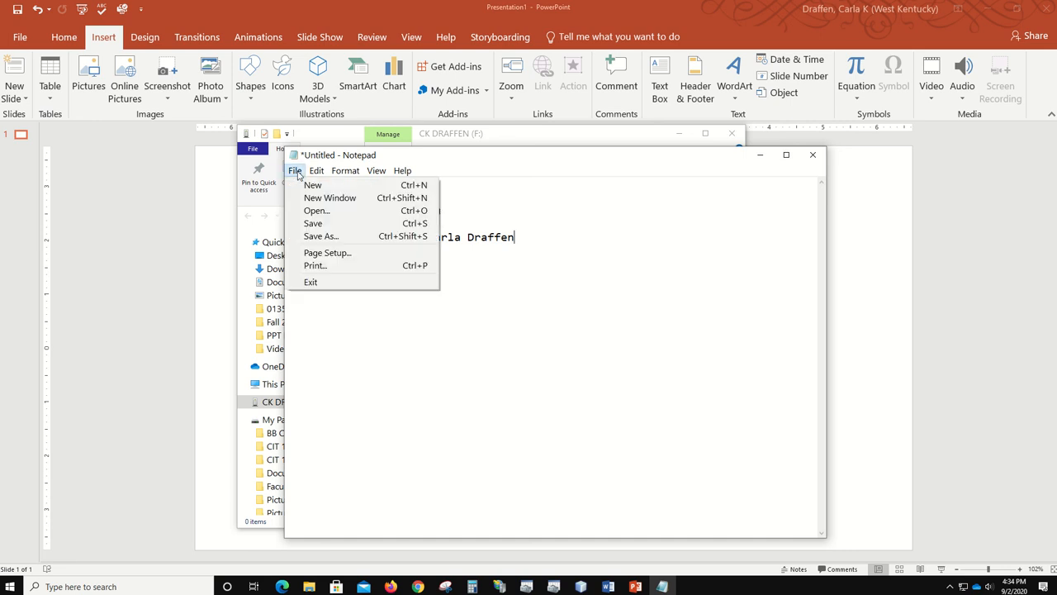
{"action": "left_click", "coordinate": [335, 237]}
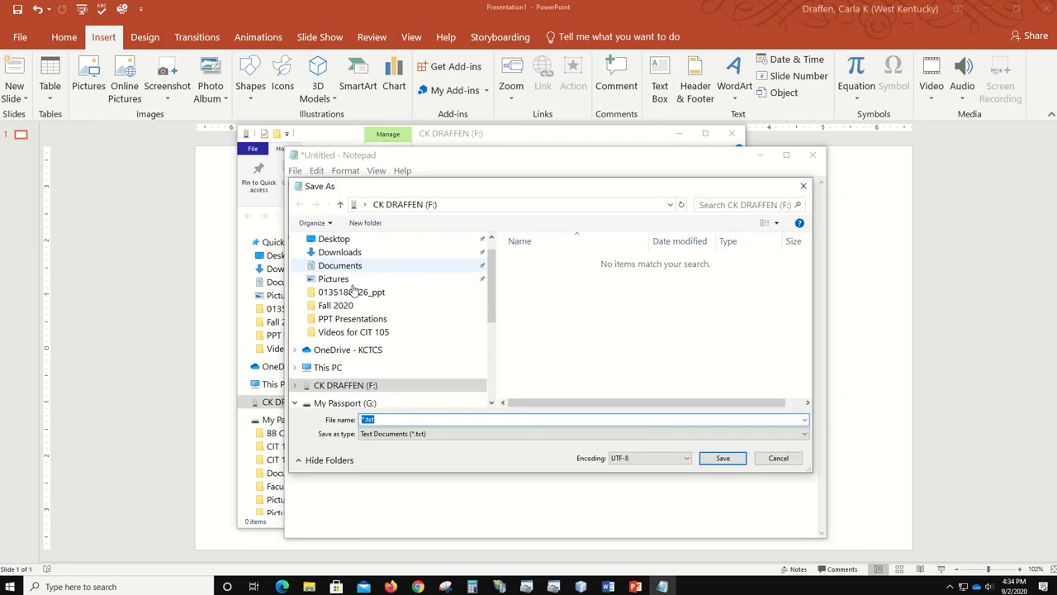
{"action": "left_click_drag", "start_coordinate": [490, 299], "coordinate": [491, 329]}
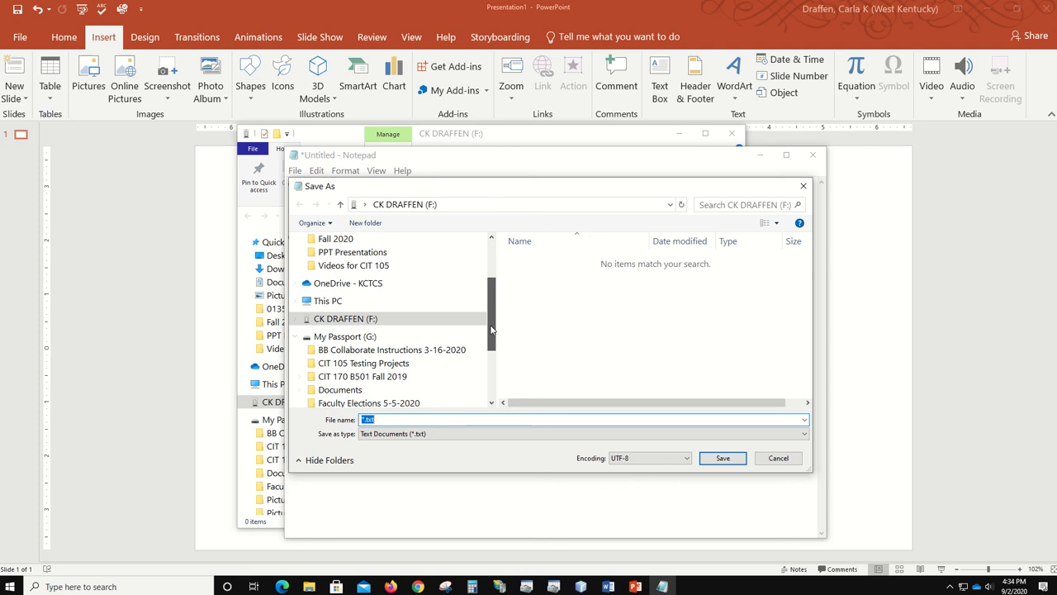
{"action": "left_click", "coordinate": [328, 320]}
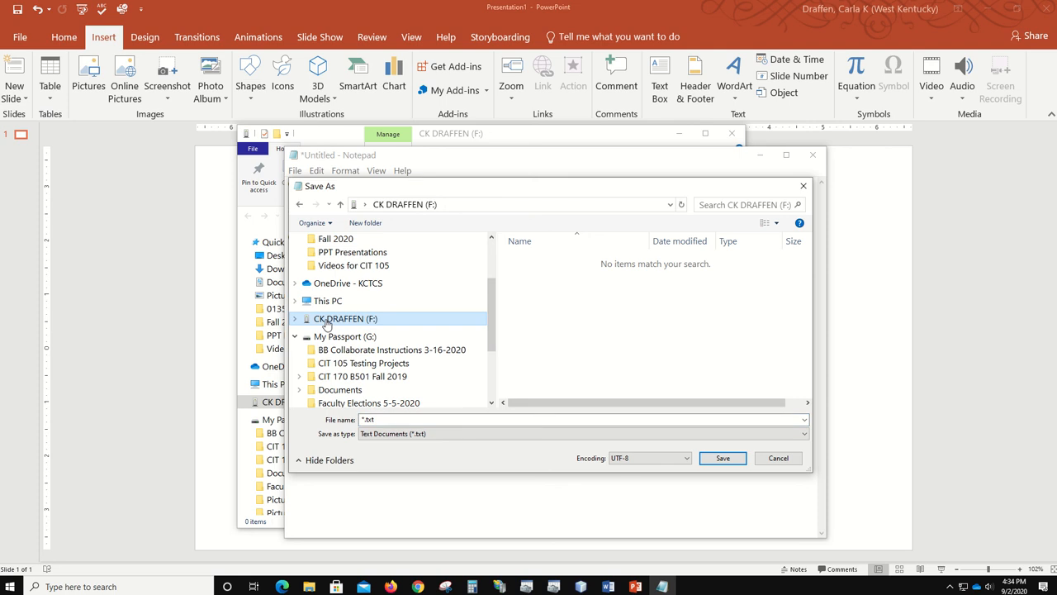
{"action": "left_click", "coordinate": [414, 419]}
{"action": "type", "text": "Owner"}
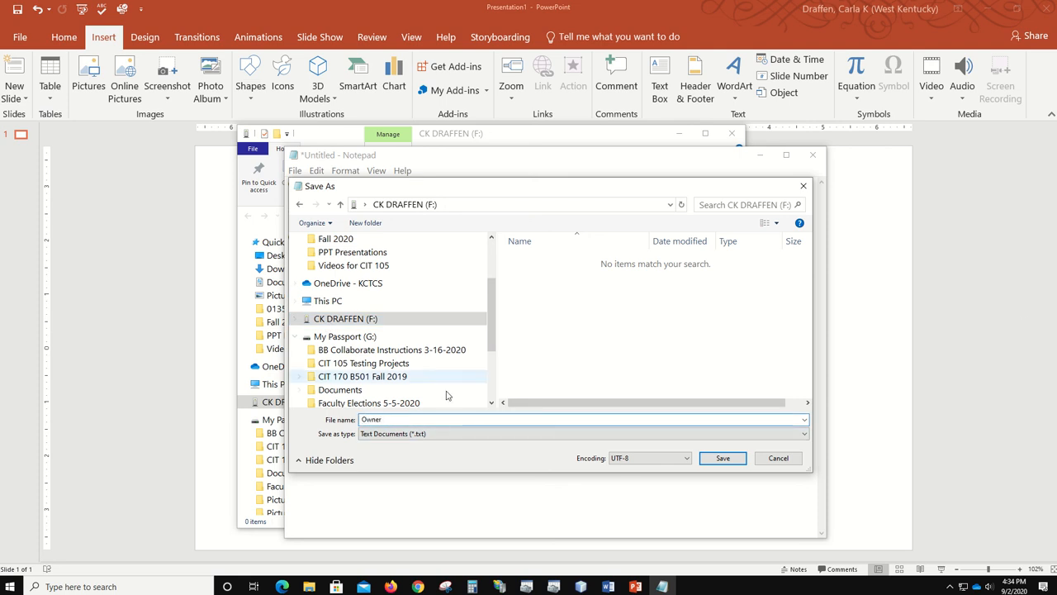
{"action": "left_click", "coordinate": [723, 458]}
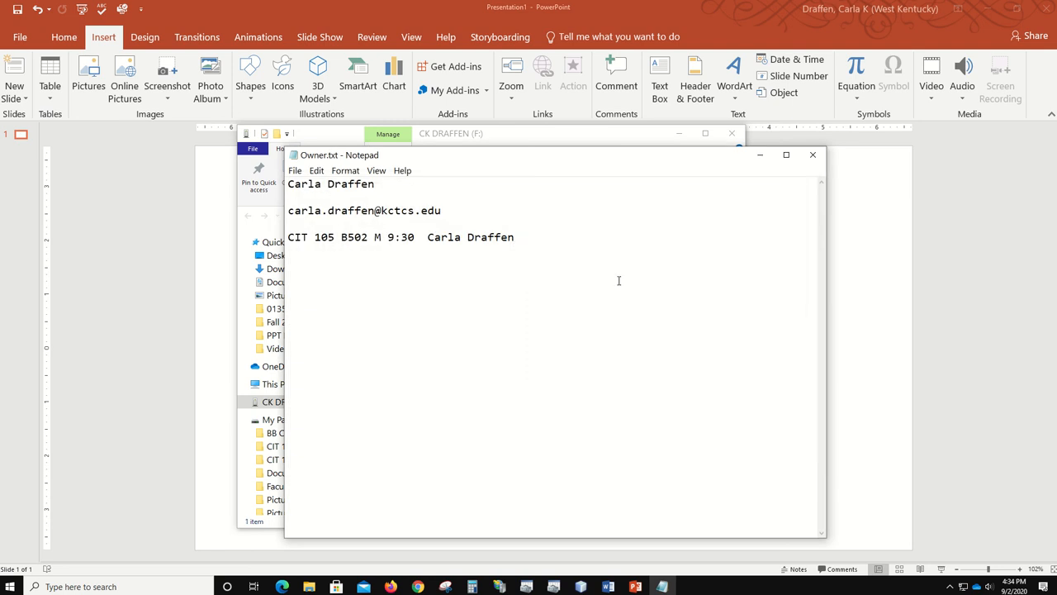
- Close Owner.txt and reposition the File Explorer window showing drive F:
{"action": "left_click", "coordinate": [813, 154]}
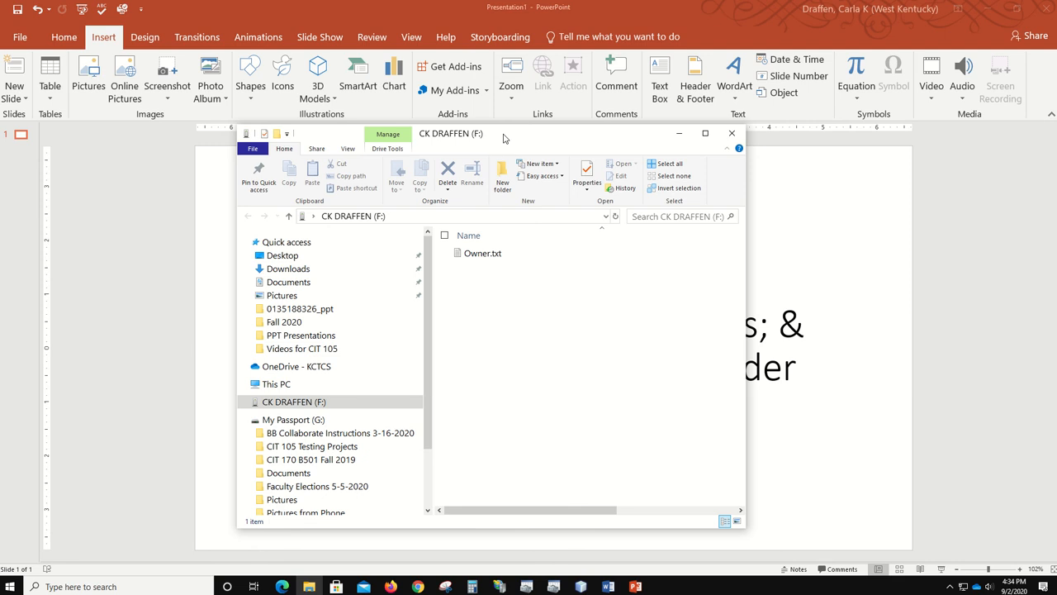
{"action": "left_click_drag", "start_coordinate": [502, 135], "coordinate": [634, 376]}
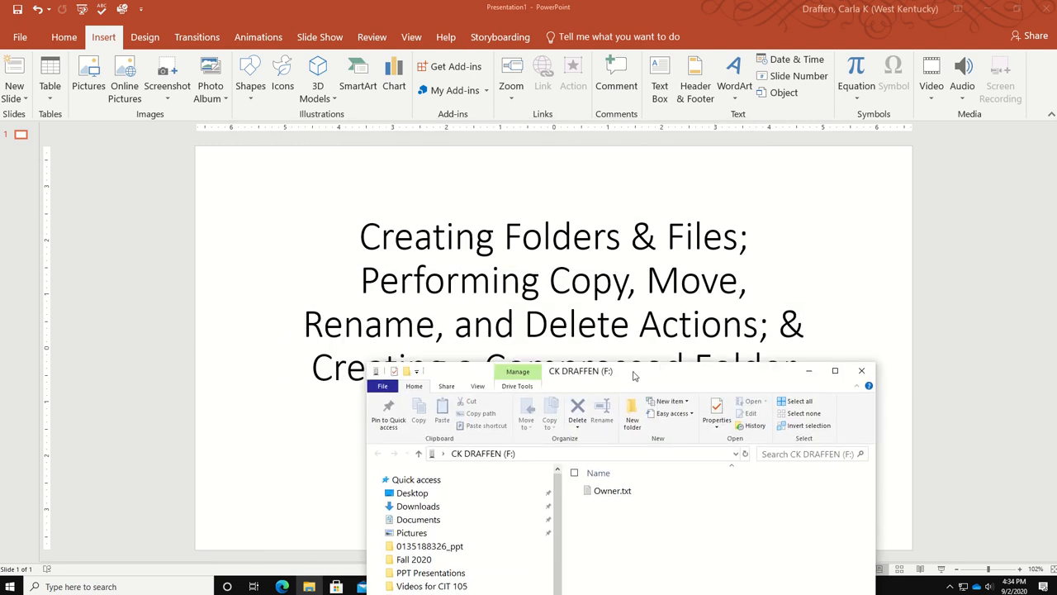
{"action": "left_click_drag", "start_coordinate": [634, 376], "coordinate": [600, 150]}
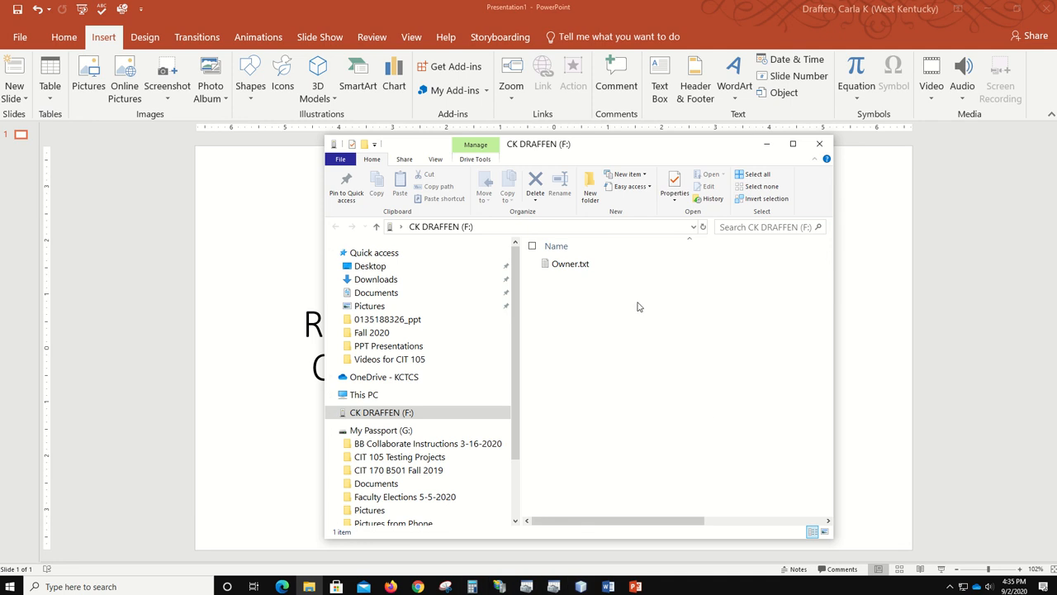
- Launch a new Notepad window from the taskbar search
{"action": "left_click", "coordinate": [102, 588]}
{"action": "type", "text": "Note"}
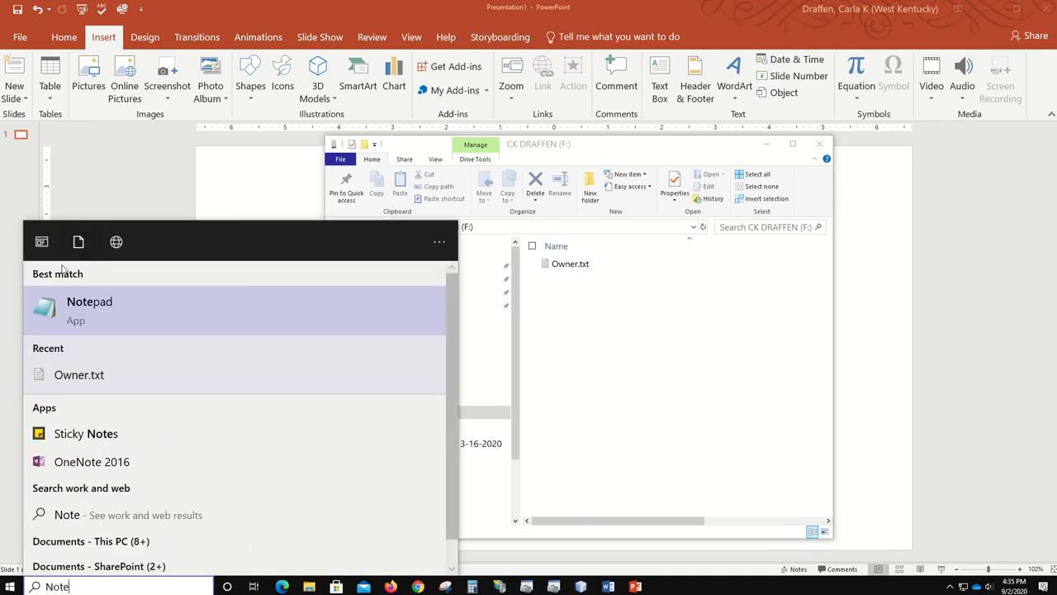
{"action": "left_click", "coordinate": [75, 314]}
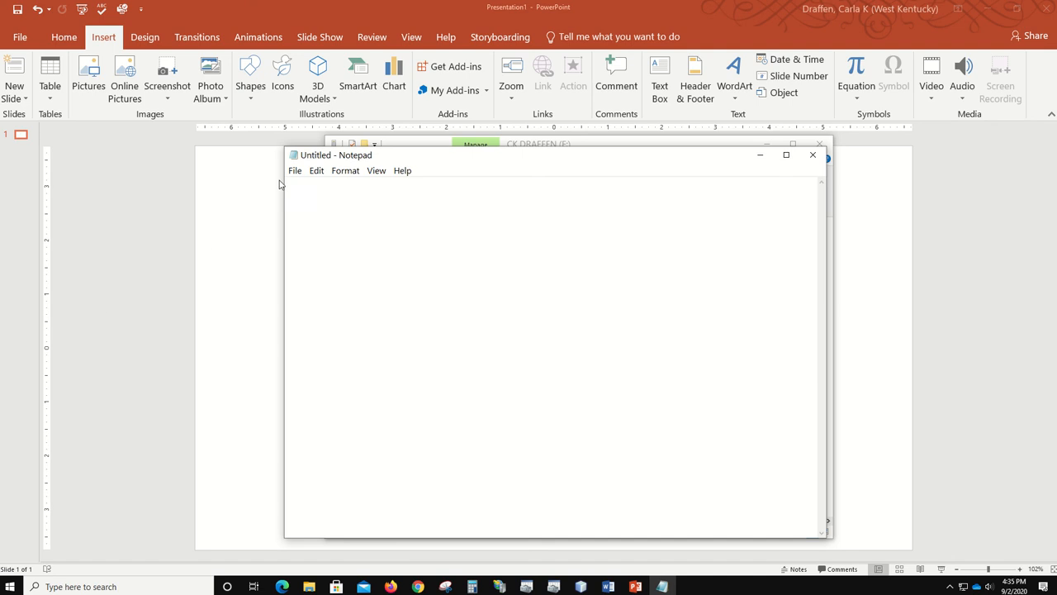
- Type the owner's name, then Green, Blue, Purple, Red and Yellow on separate lines
{"action": "type", "text": "Carla Draffen"}
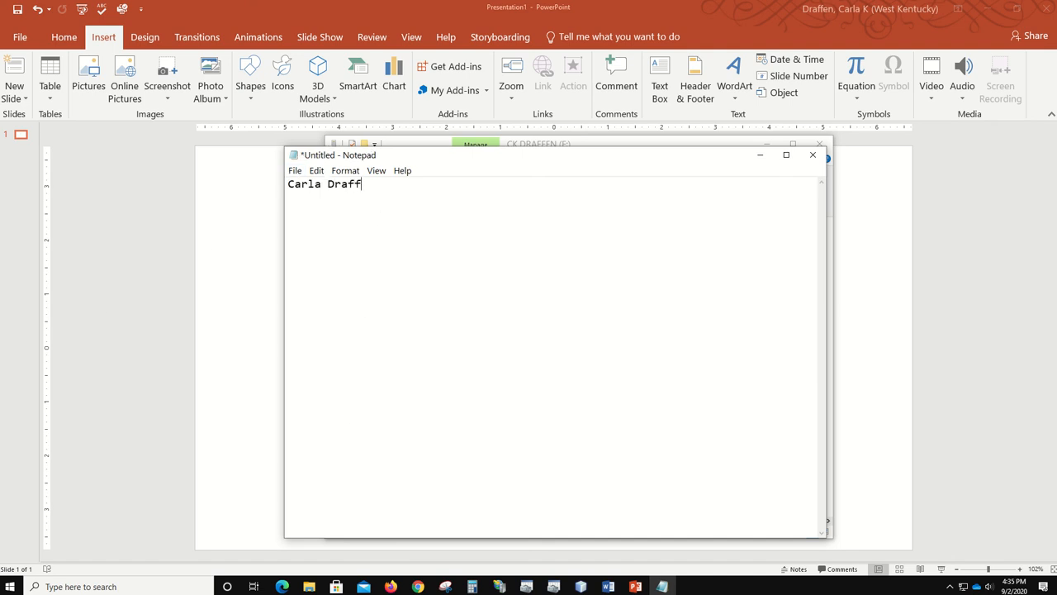
{"action": "key", "text": "Return"}
{"action": "type", "text": "Green"}
{"action": "key", "text": "Return"}
{"action": "type", "text": "Blue"}
{"action": "key", "text": "Return"}
{"action": "type", "text": "Purple "}
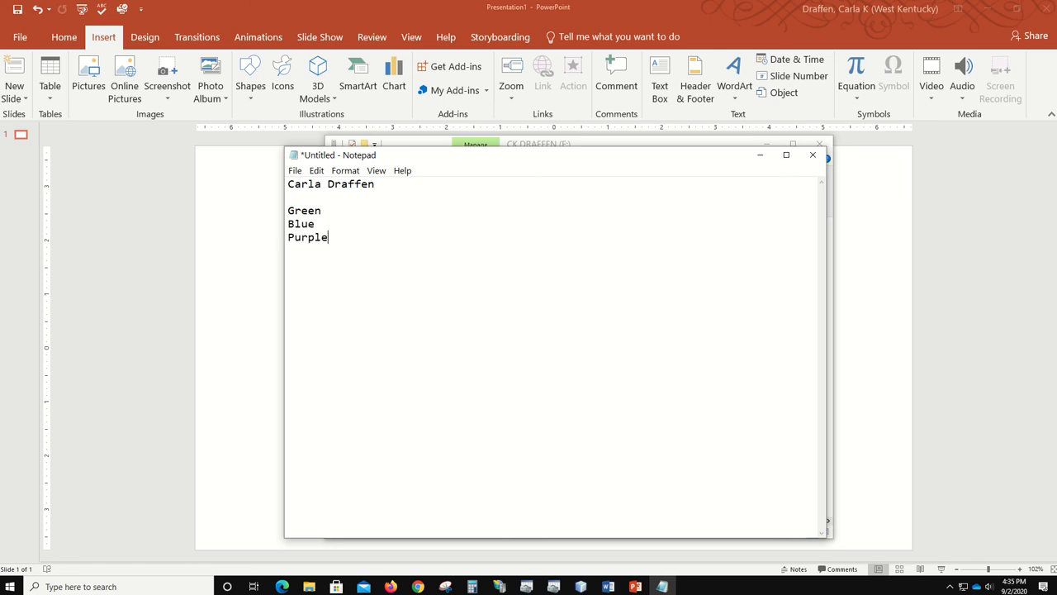
{"action": "type", "text": "Red "}
{"action": "type", "text": "Yellow"}
- Bring up the Save As dialog for the untitled colours list on drive F:
{"action": "left_click", "coordinate": [294, 171]}
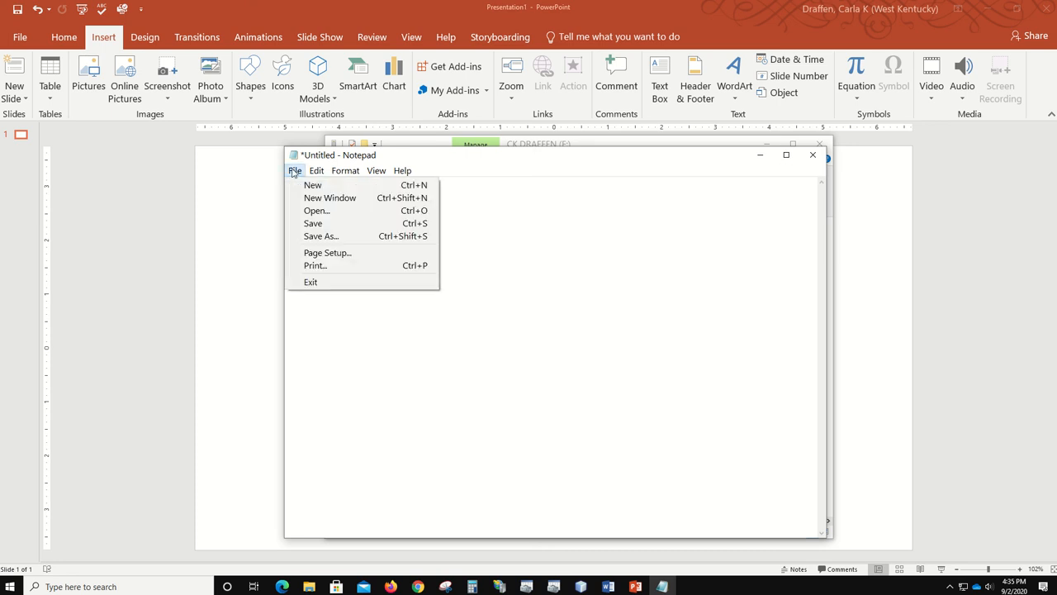
{"action": "mouse_move", "coordinate": [316, 170]}
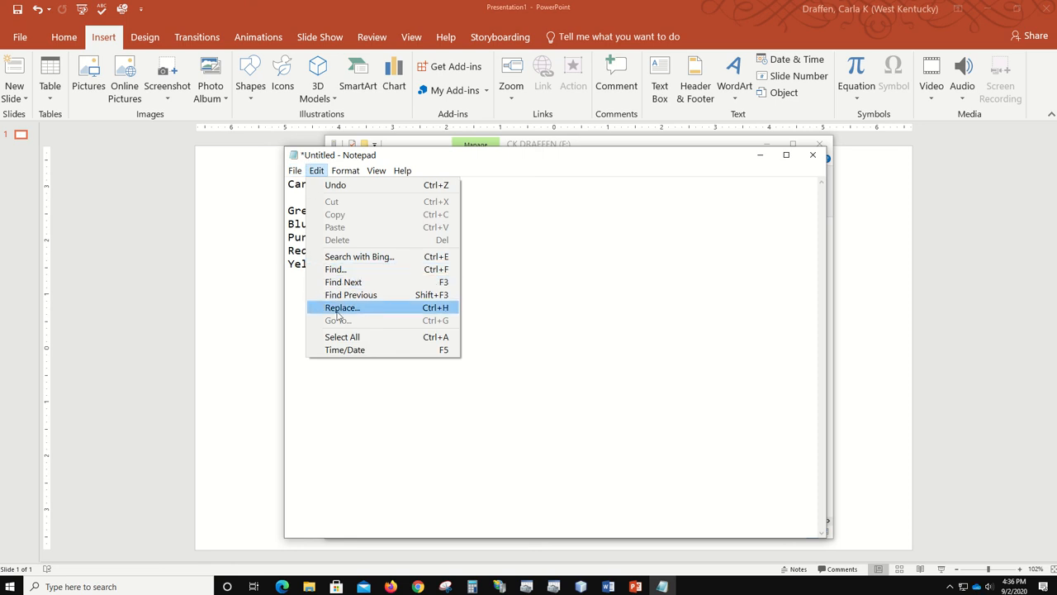
{"action": "left_click", "coordinate": [316, 170]}
{"action": "left_click", "coordinate": [295, 170]}
{"action": "left_click", "coordinate": [312, 223]}
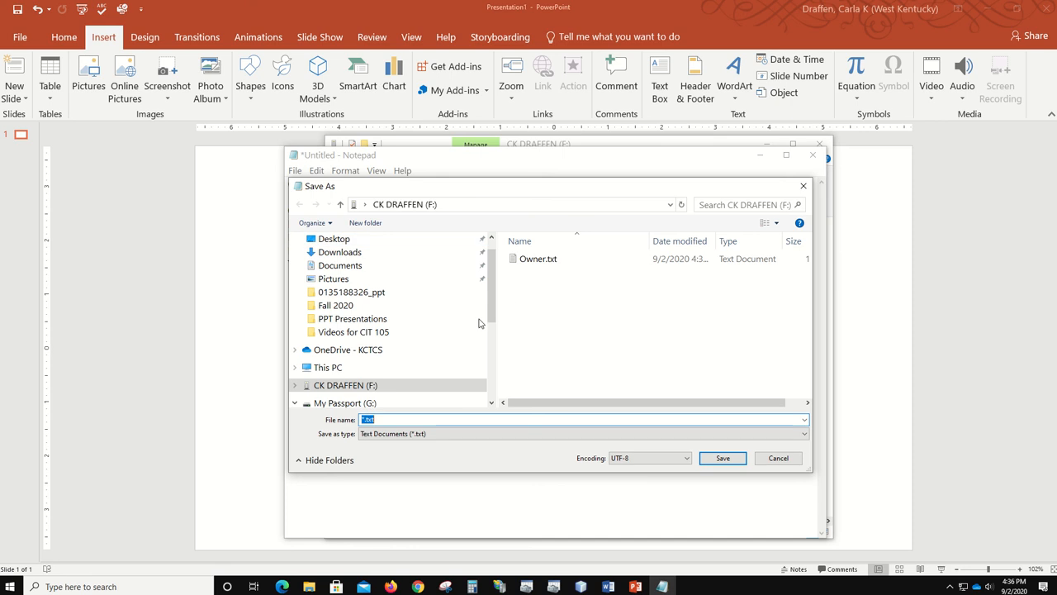
- Create a new folder named CIT 105 on drive F:
{"action": "left_click", "coordinate": [364, 223]}
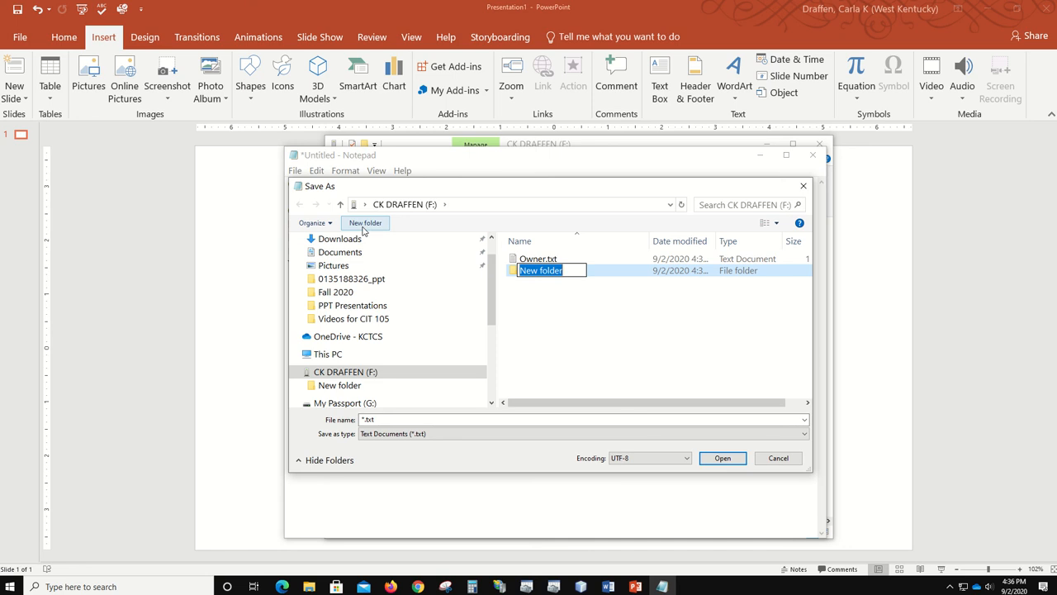
{"action": "type", "text": "CIT"}
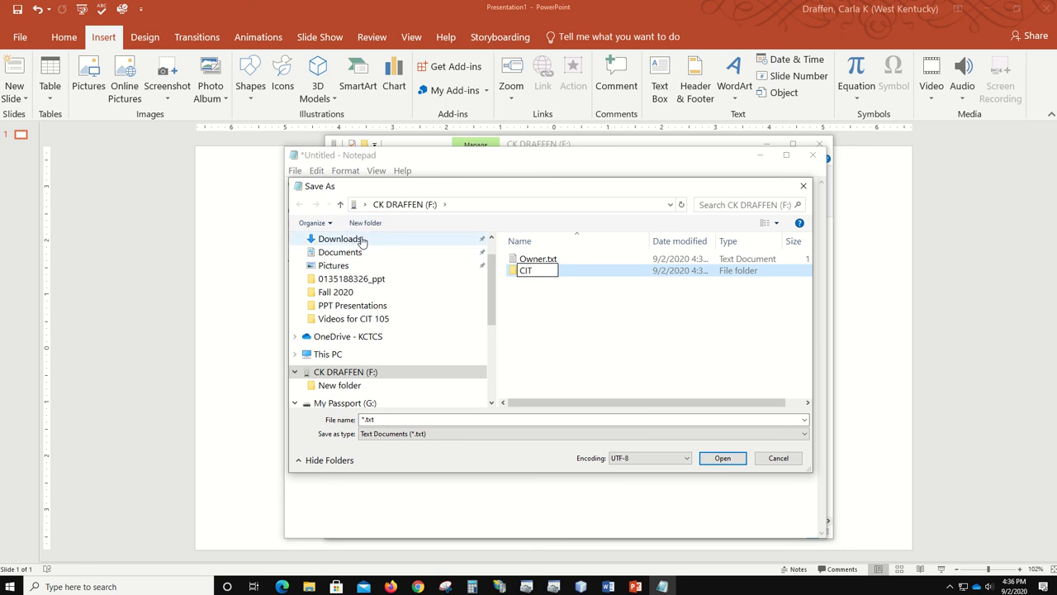
{"action": "type", "text": " 105"}
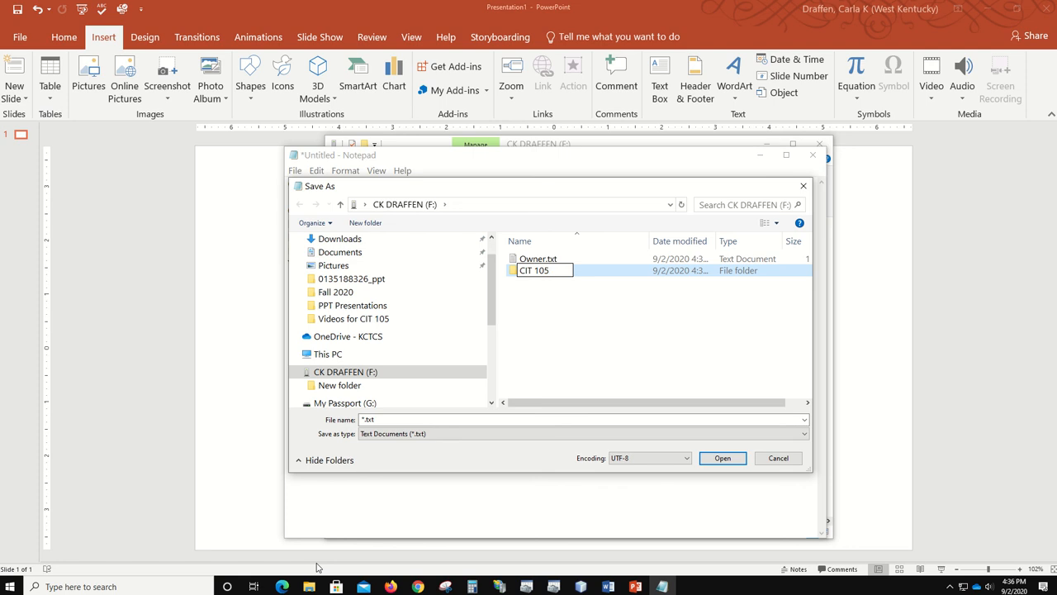
{"action": "key", "text": "Return"}
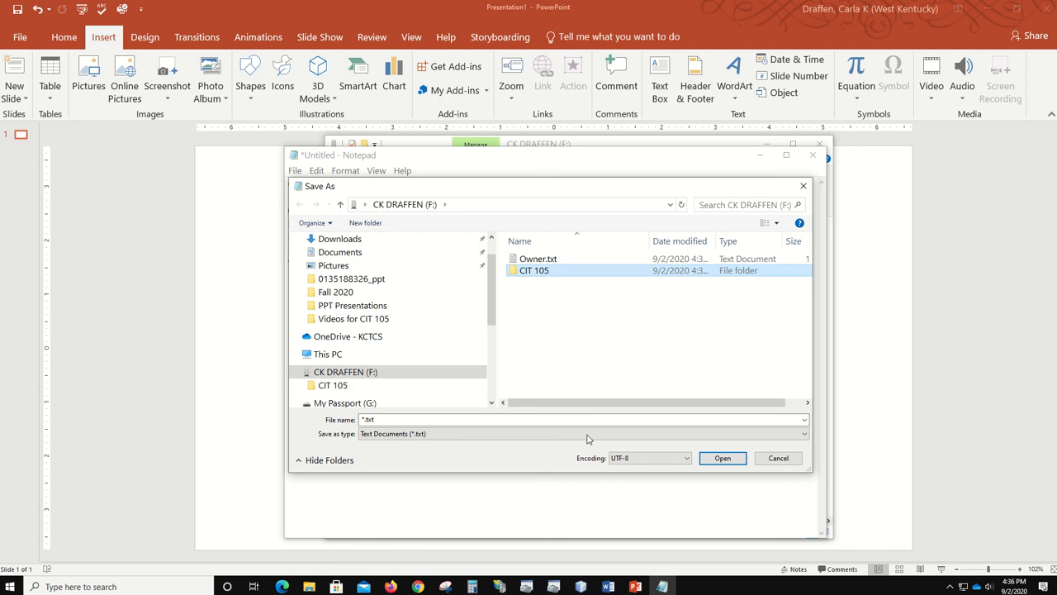
- Open the CIT 105 folder and enter Colors as the file name
{"action": "double_click", "coordinate": [549, 274]}
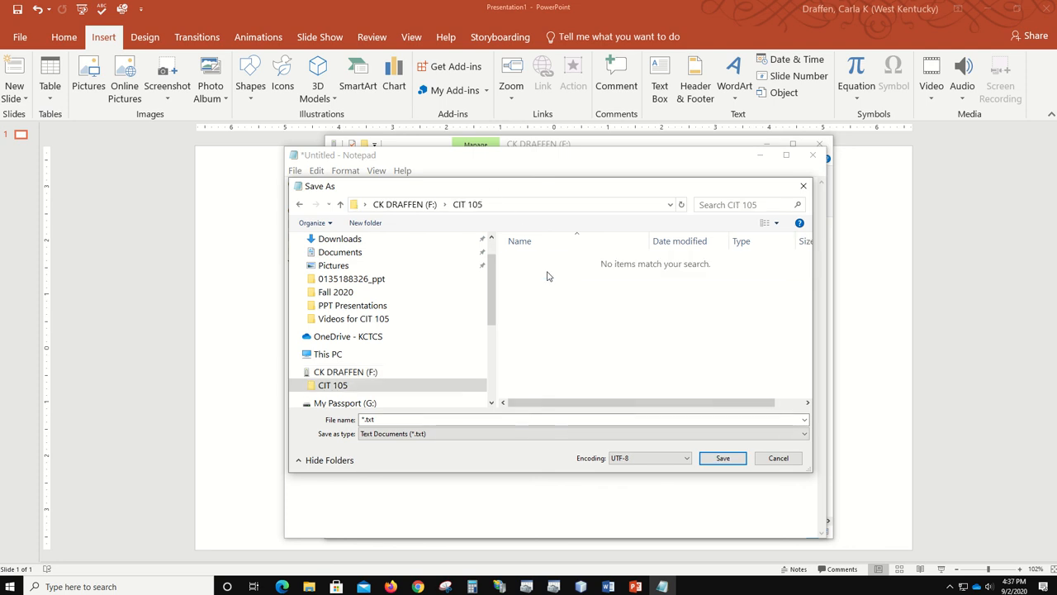
{"action": "left_click", "coordinate": [405, 418]}
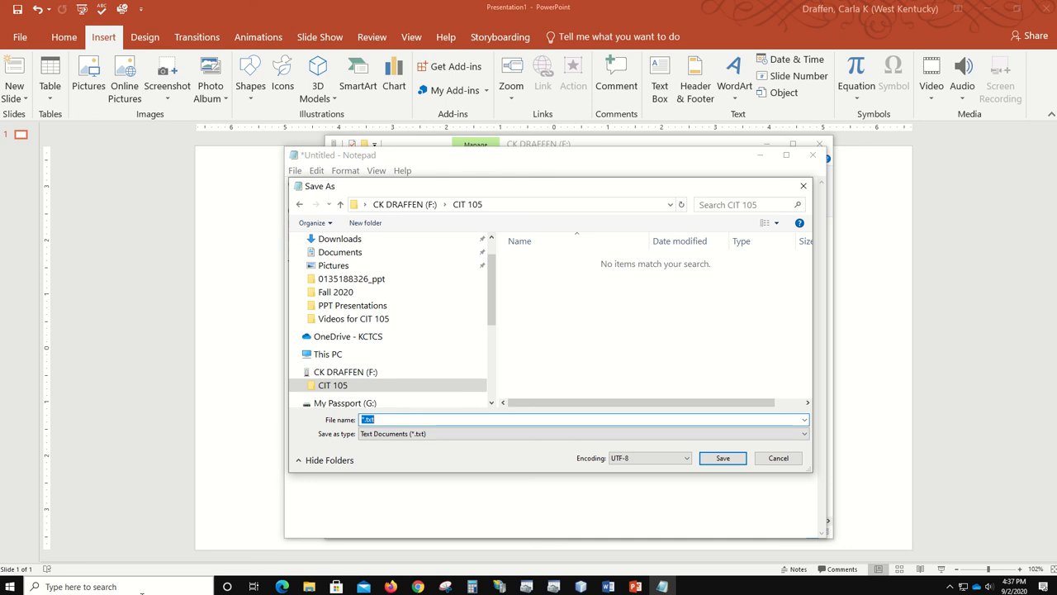
{"action": "type", "text": "CO"}
{"action": "key", "text": "BackSpace"}
{"action": "key", "text": "BackSpace"}
{"action": "key", "text": "BackSpace"}
{"action": "key", "text": "BackSpace"}
{"action": "type", "text": "olors"}
- Save Colors.txt and open the CIT 105 folder in File Explorer to confirm it
{"action": "left_click", "coordinate": [726, 459]}
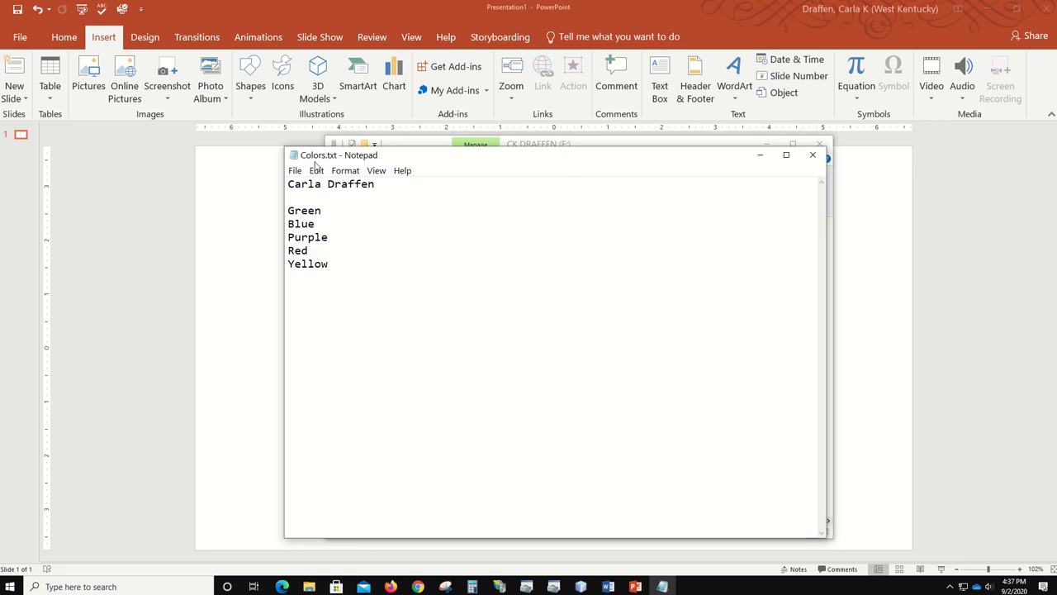
{"action": "left_click_drag", "start_coordinate": [494, 159], "coordinate": [484, 355]}
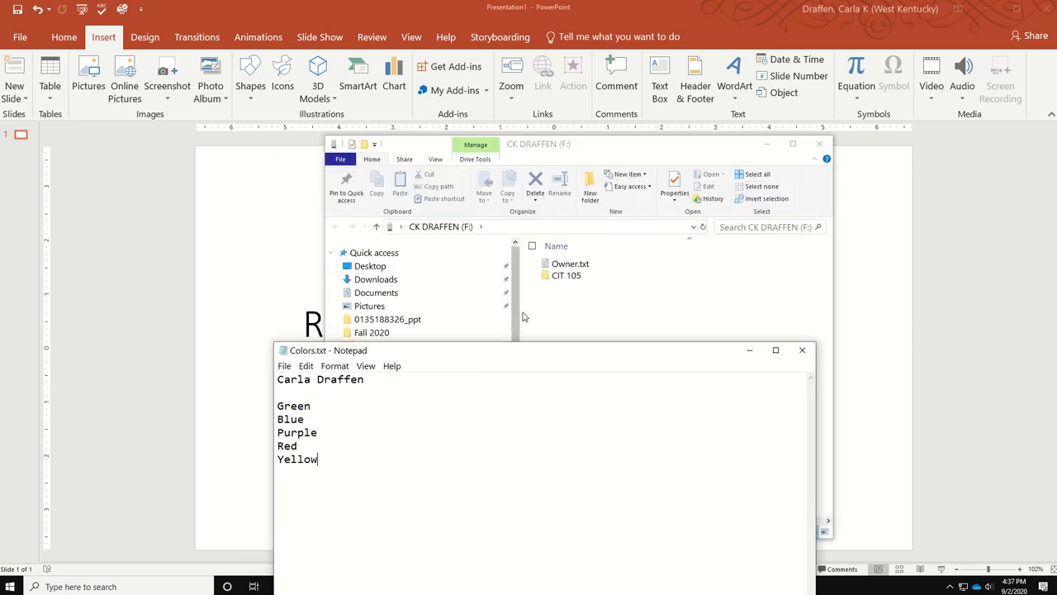
{"action": "double_click", "coordinate": [564, 278]}
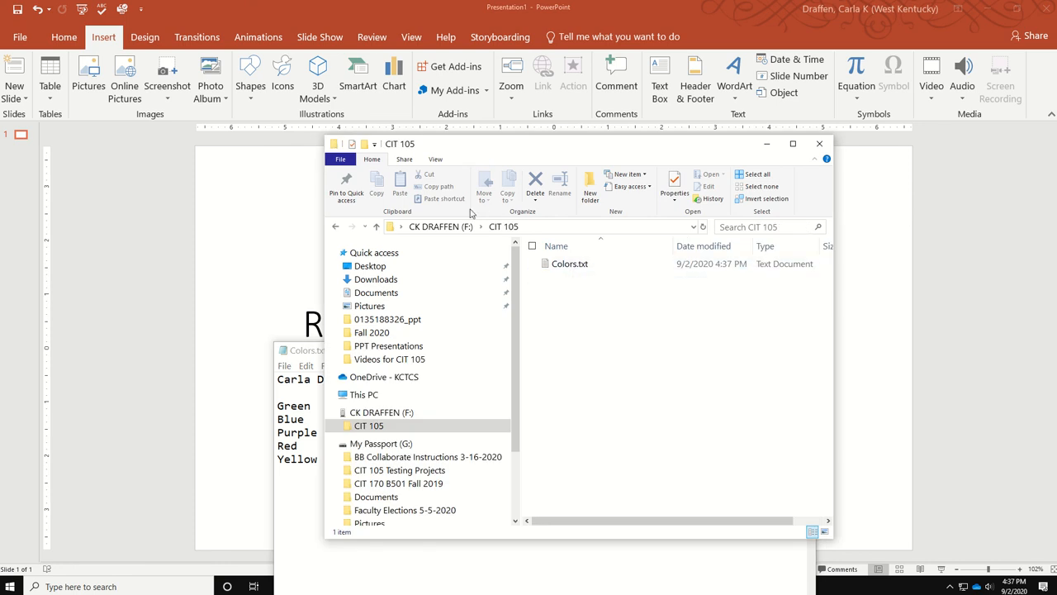
- Bring the Colors.txt Notepad window forward and move it over File Explorer
{"action": "left_click", "coordinate": [752, 566]}
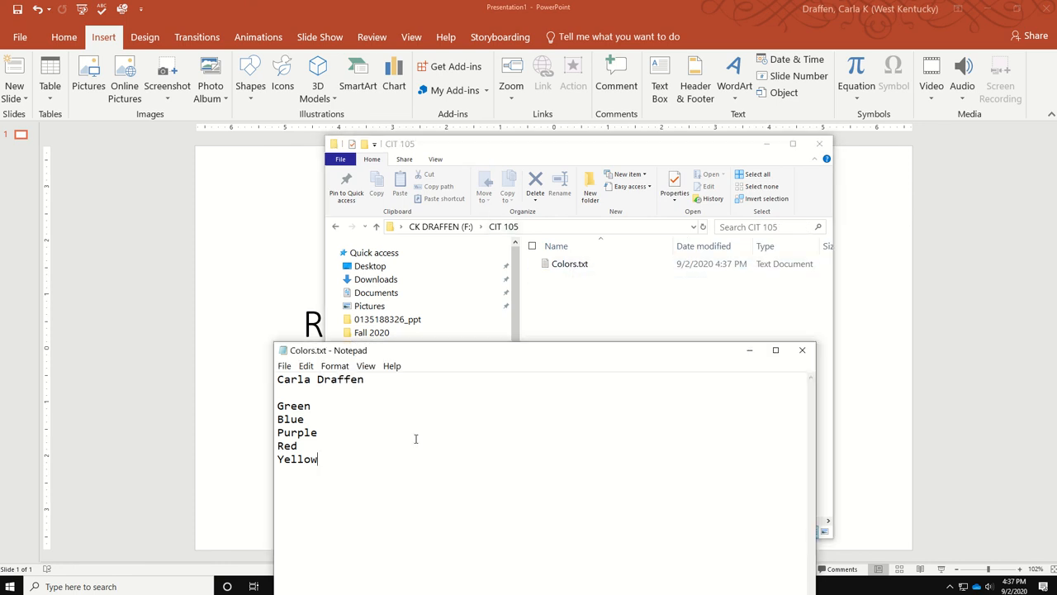
{"action": "left_click_drag", "start_coordinate": [426, 355], "coordinate": [372, 148]}
{"action": "left_click", "coordinate": [229, 161]}
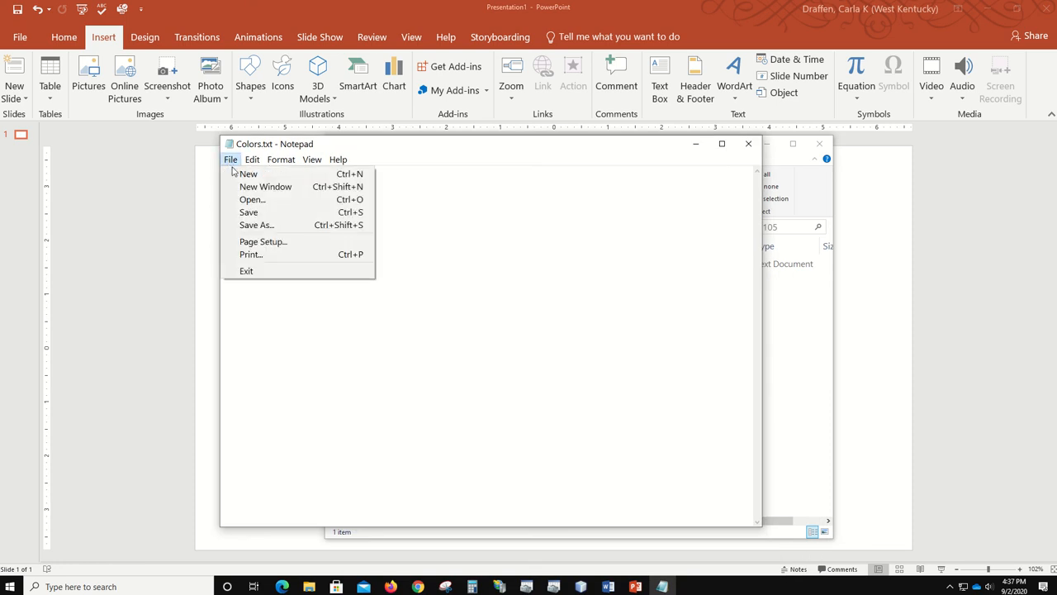
- Start a new Notepad document and type the owner's name
{"action": "left_click", "coordinate": [253, 175]}
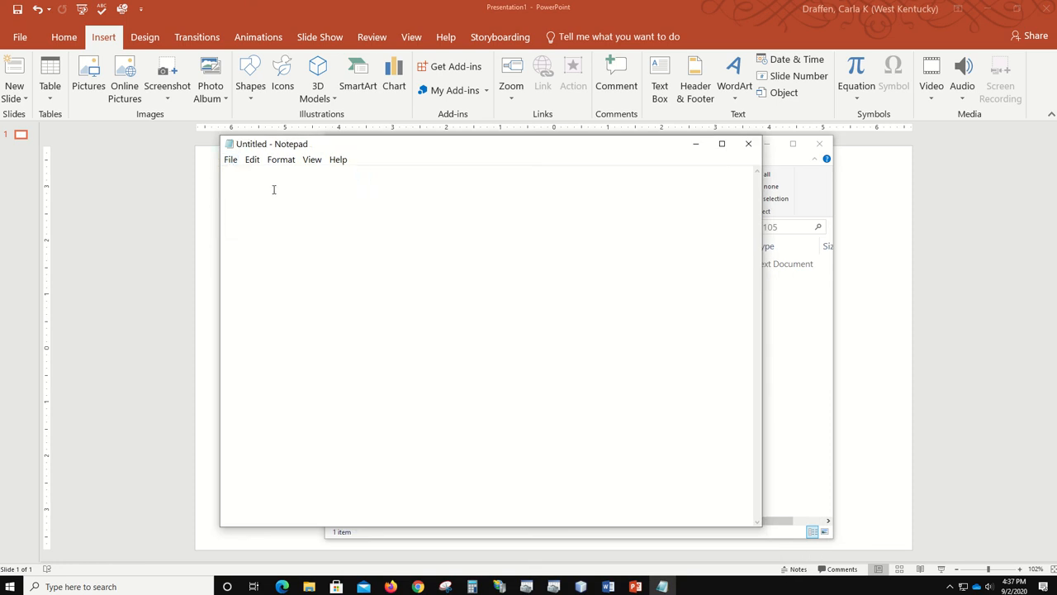
{"action": "type", "text": "Cadrla Dr"}
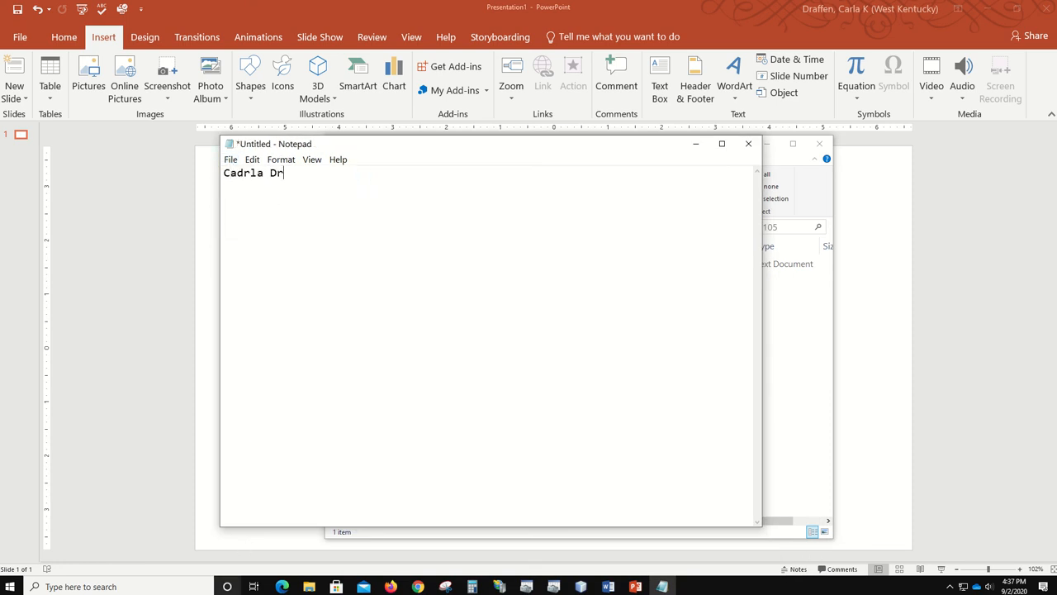
{"action": "key", "text": "BackSpace"}
{"action": "key", "text": "BackSpace"}
{"action": "key", "text": "BackSpace"}
{"action": "key", "text": "BackSpace"}
{"action": "key", "text": "BackSpace"}
{"action": "key", "text": "BackSpace"}
{"action": "key", "text": "BackSpace"}
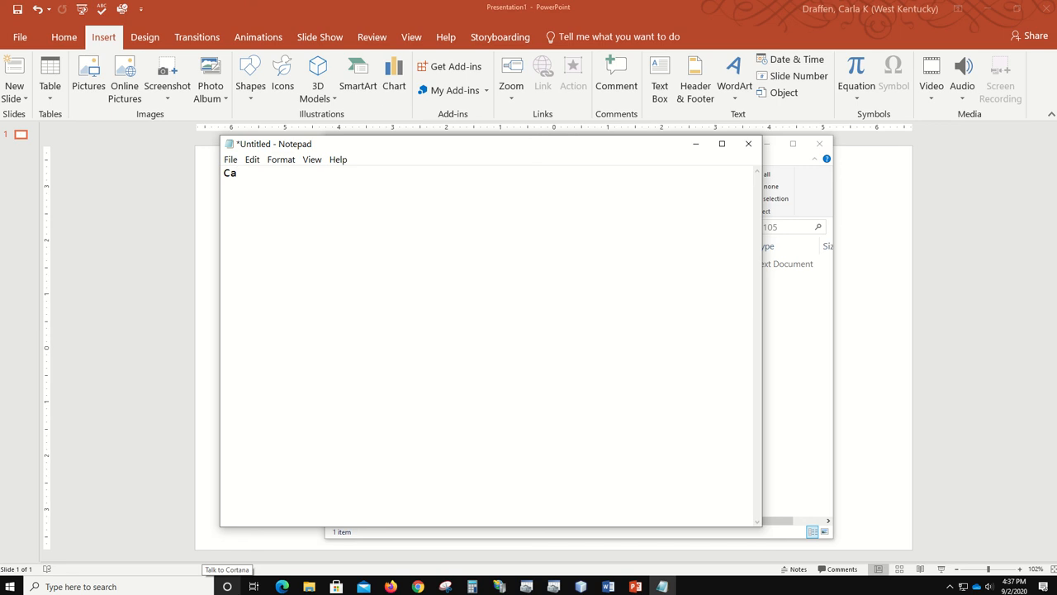
{"action": "type", "text": "rla Draffen"}
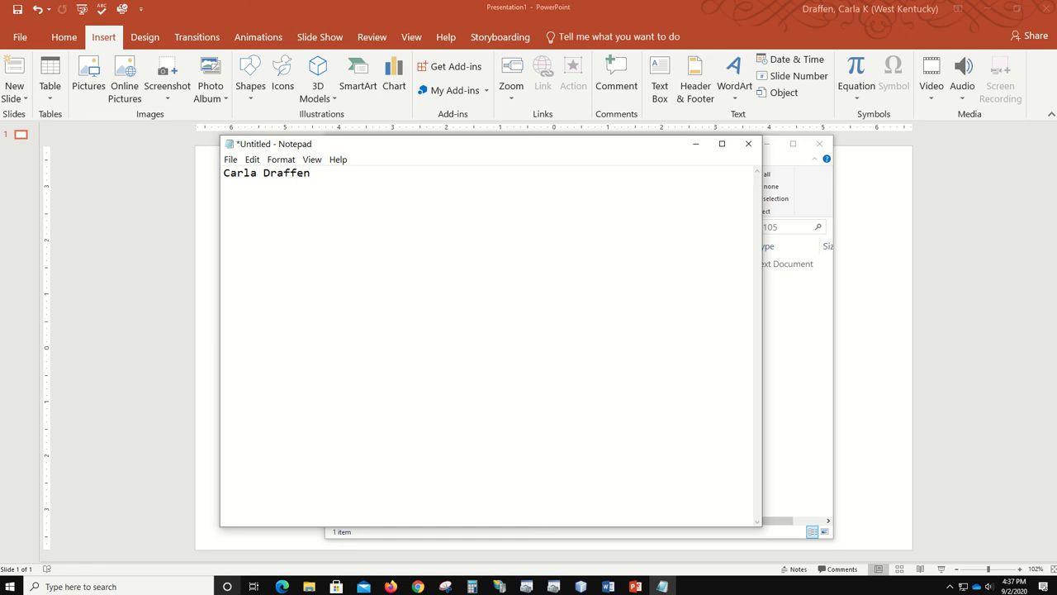
- List Amazing Grace, Seven Bridges Road, Have You Ever Seen the Rain?, A Horse With No Name, The Pina Colada Song (The Escape)
{"action": "type", "text": "Amazing Groace"}
{"action": "key", "text": "BackSpace"}
{"action": "key", "text": "BackSpace"}
{"action": "key", "text": "BackSpace"}
{"action": "key", "text": "BackSpace"}
{"action": "type", "text": "ace "}
{"action": "type", "text": "Seven "}
{"action": "type", "text": "Brid"}
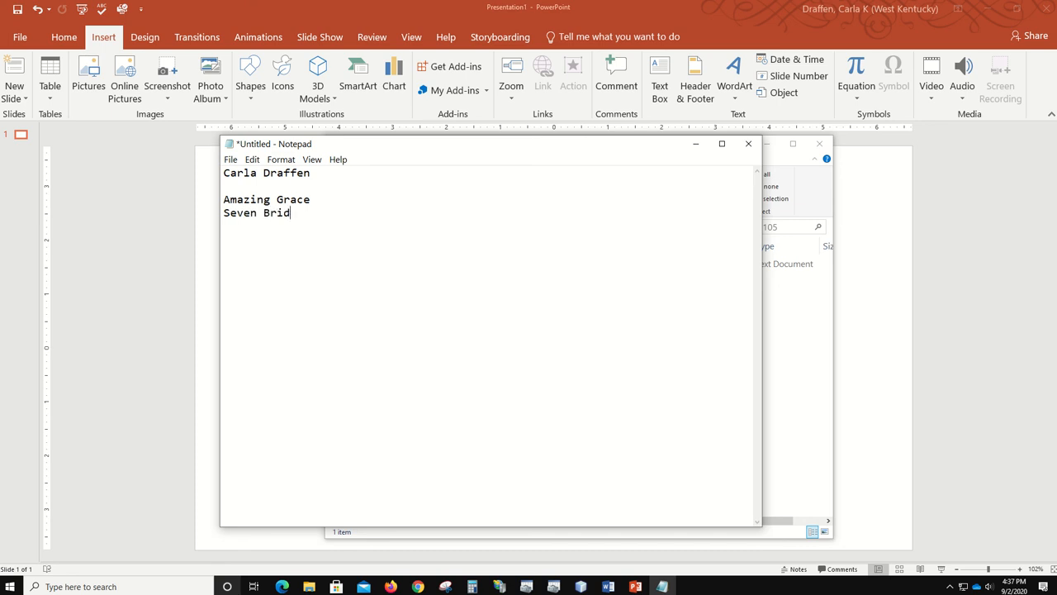
{"action": "type", "text": "ges Road"}
{"action": "key", "text": "Return"}
{"action": "type", "text": "Have You E"}
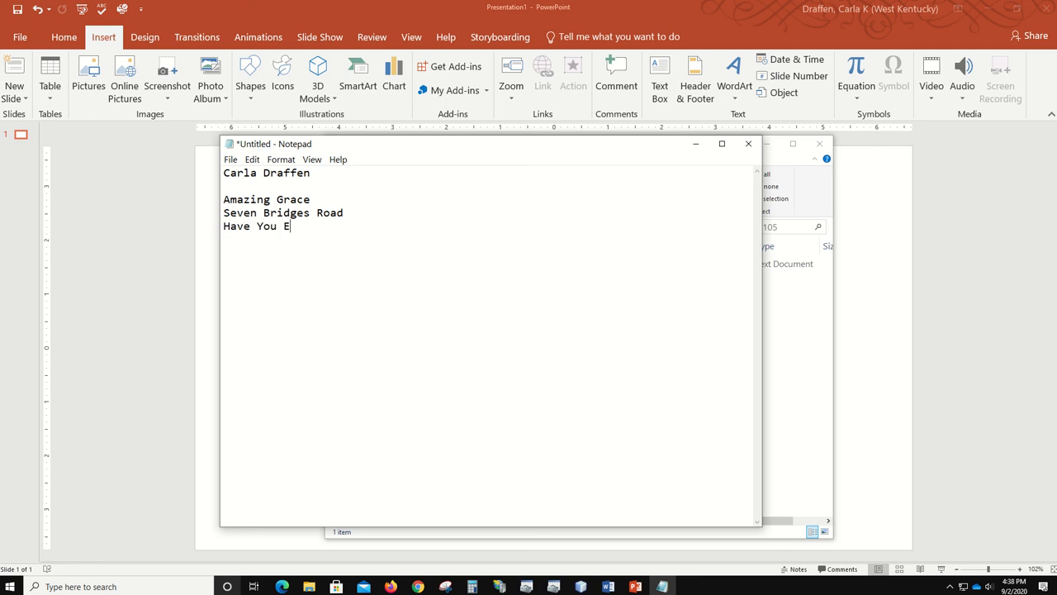
{"action": "type", "text": "ver Seen the Rain?"}
{"action": "key", "text": "Return"}
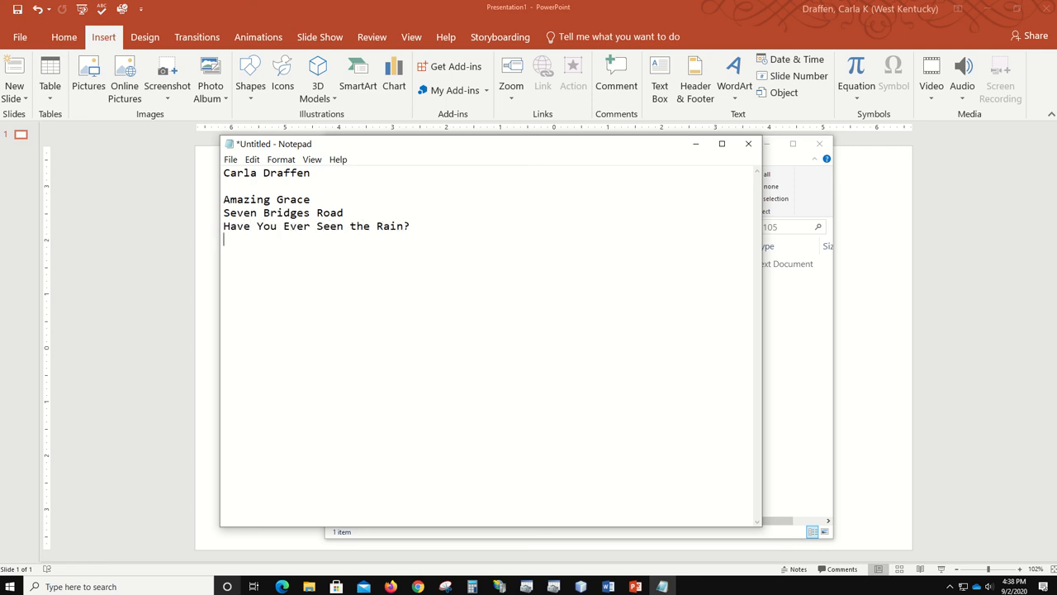
{"action": "type", "text": "A Horse With No Name"}
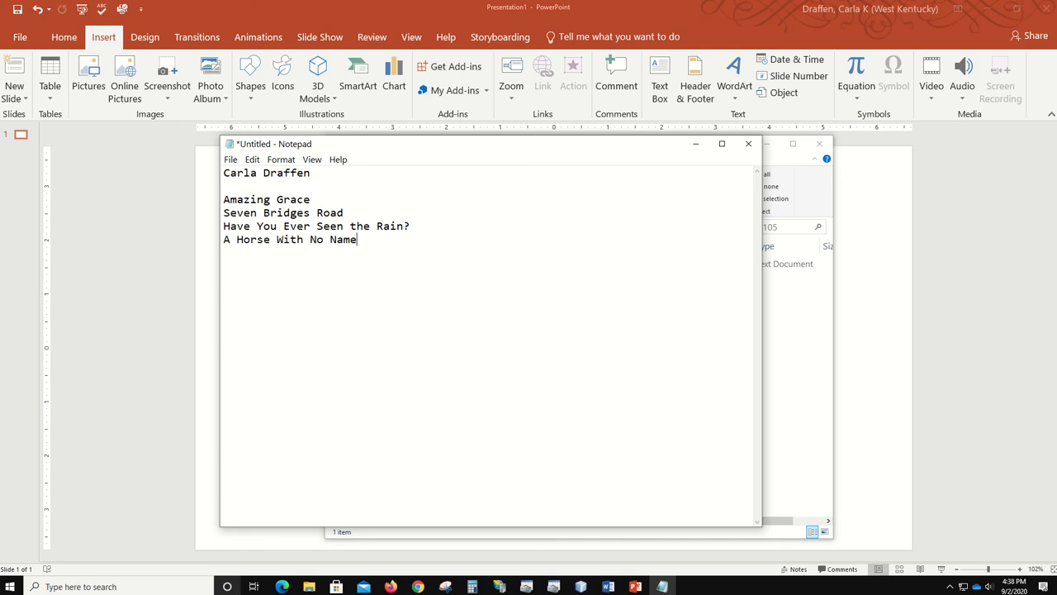
{"action": "key", "text": "Return"}
{"action": "type", "text": "The Pina Colada Song "}
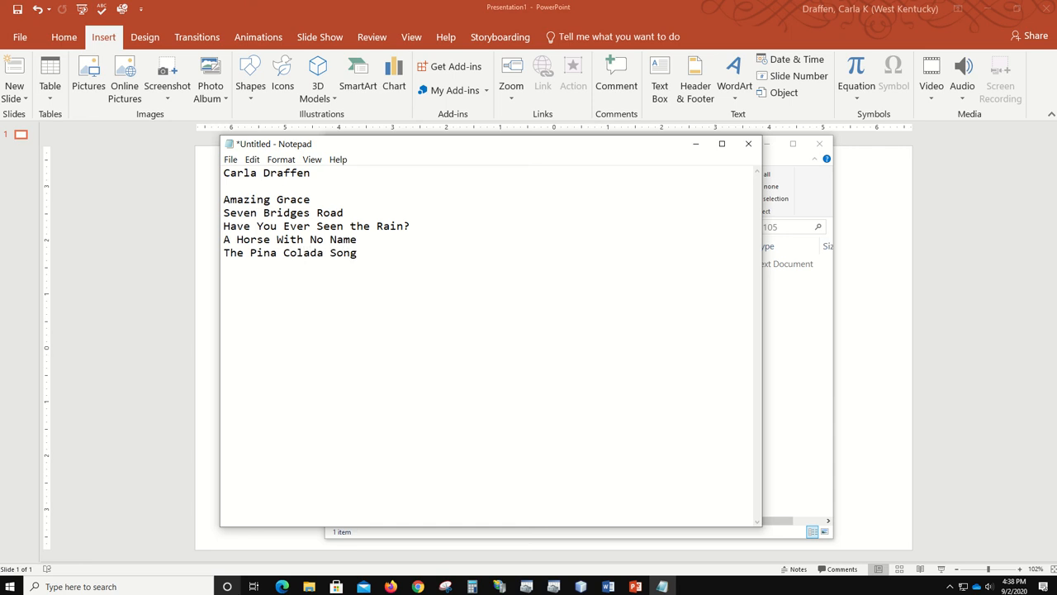
{"action": "type", "text": "(The Escape)"}
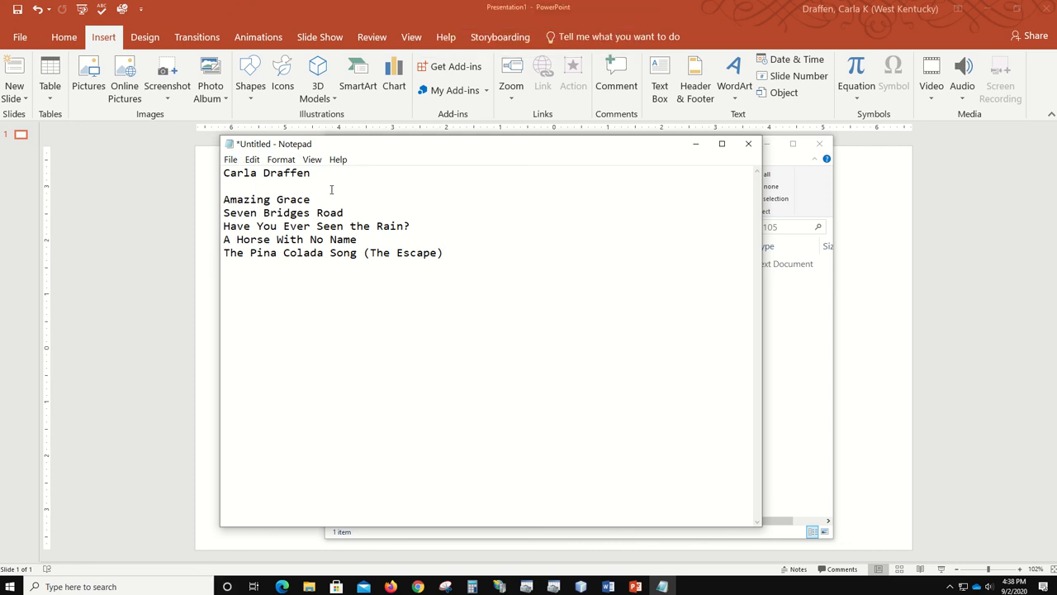
- Save the song list as Music.txt in the CIT 105 folder
{"action": "left_click", "coordinate": [232, 160]}
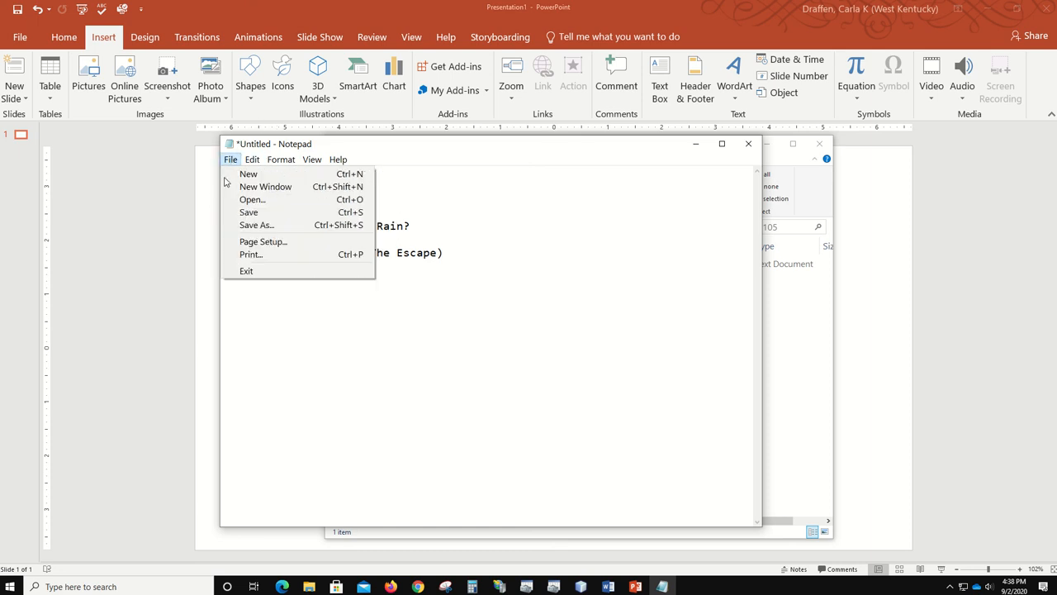
{"action": "left_click", "coordinate": [247, 213]}
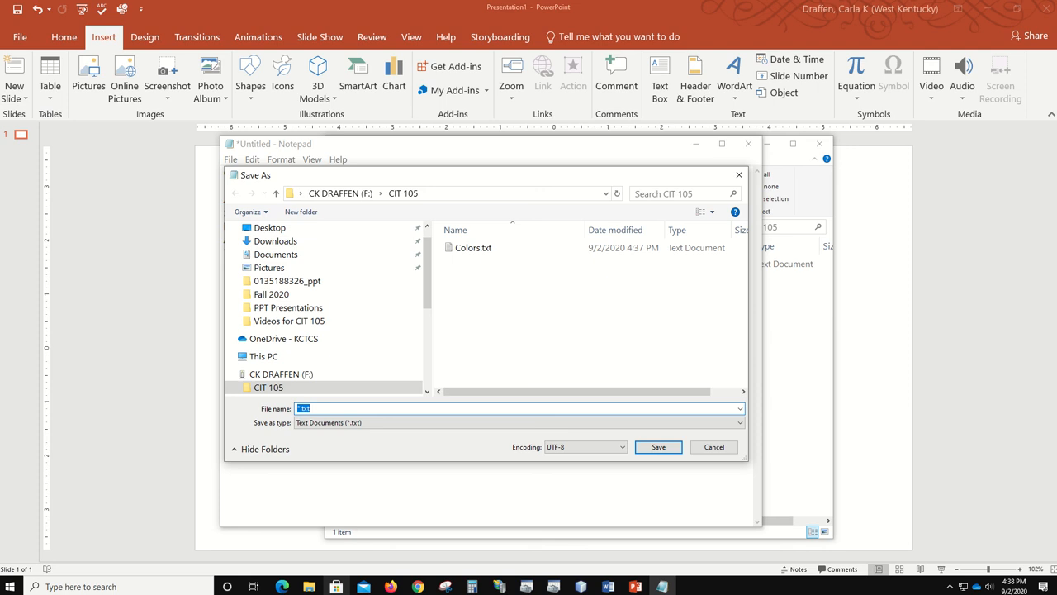
{"action": "type", "text": "Music"}
{"action": "left_click", "coordinate": [658, 446]}
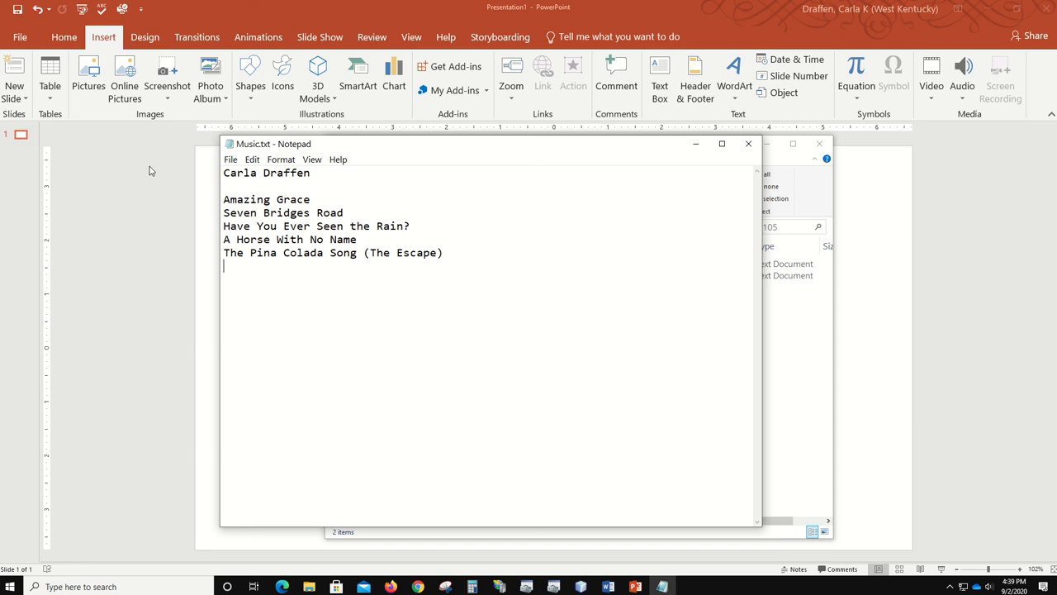
- Start a new blank Notepad document and type the author's full name on the first line
{"action": "left_click", "coordinate": [230, 160]}
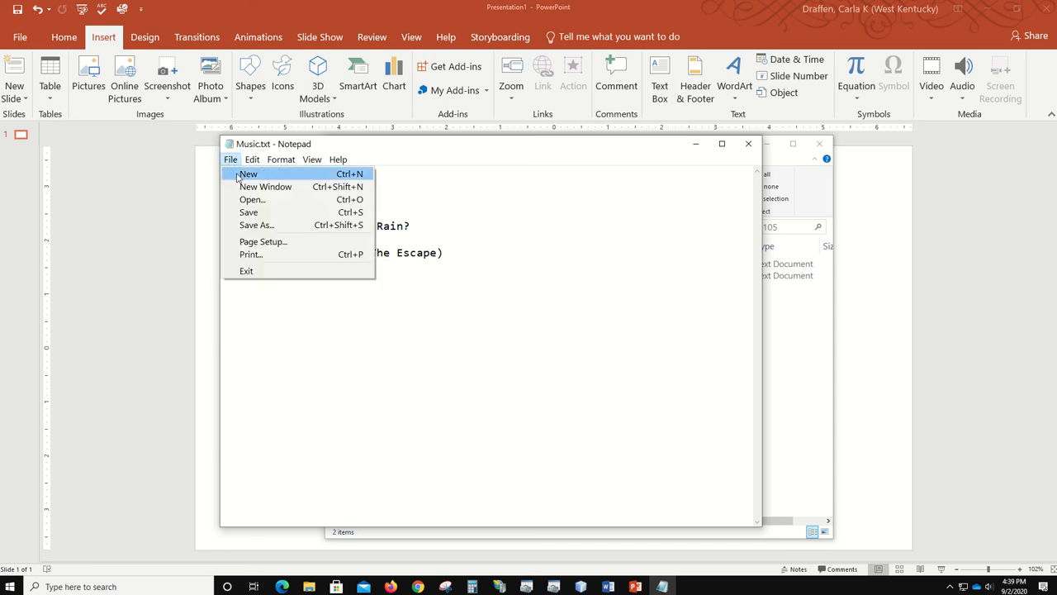
{"action": "left_click", "coordinate": [237, 172]}
{"action": "type", "text": "C"}
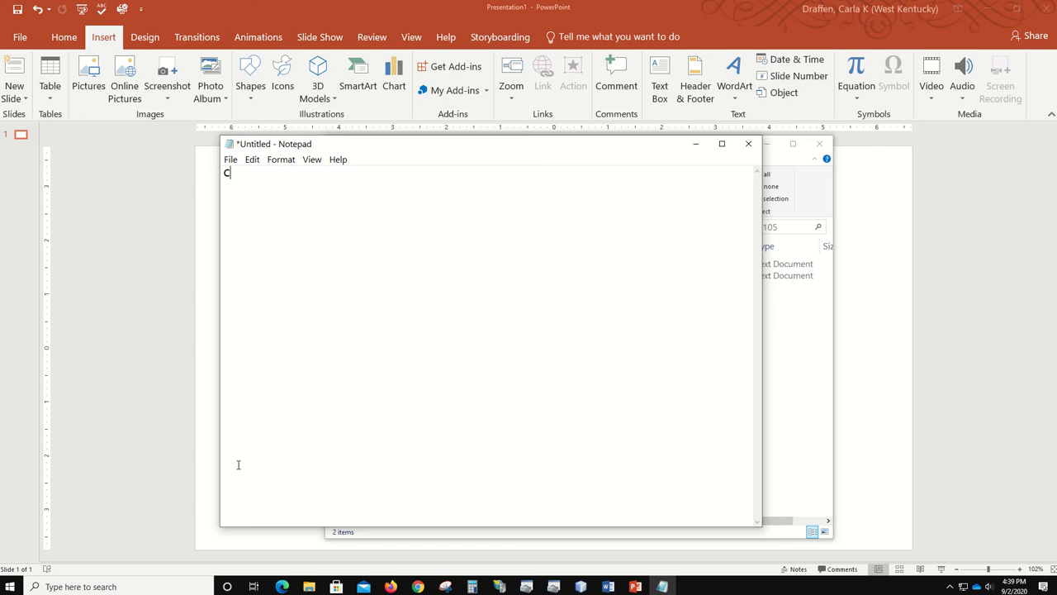
{"action": "type", "text": "adrla Draf"}
{"action": "key", "text": "BackSpace"}
{"action": "key", "text": "BackSpace"}
{"action": "key", "text": "BackSpace"}
{"action": "key", "text": "BackSpace"}
{"action": "key", "text": "BackSpace"}
- List the movies Hidden Figures, Clara, Armegeddon, Space Cowboys and Apollo 13 below the name
{"action": "key", "text": "BackSpace"}
{"action": "key", "text": "BackSpace"}
{"action": "key", "text": "BackSpace"}
{"action": "key", "text": "BackSpace"}
{"action": "type", "text": "rla Draffen"}
{"action": "key", "text": "Return"}
{"action": "type", "text": "Hi"}
{"action": "type", "text": "d"}
{"action": "key", "text": "BackSpace"}
{"action": "type", "text": "dden Figure"}
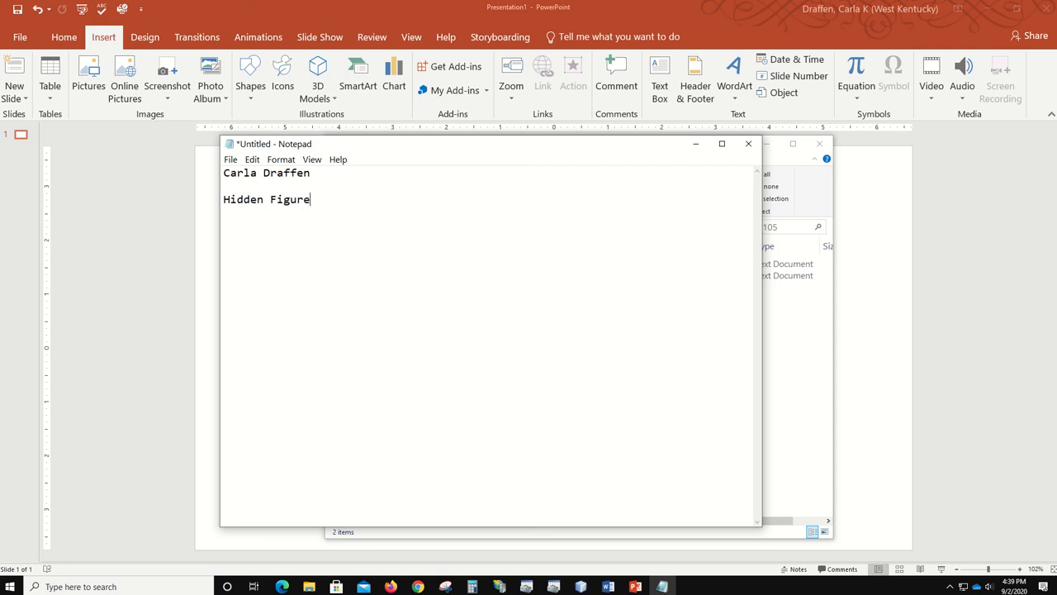
{"action": "type", "text": "s"}
{"action": "key", "text": "Return"}
{"action": "type", "text": "Clara"}
{"action": "key", "text": "Return"}
{"action": "type", "text": "Armegeddon "}
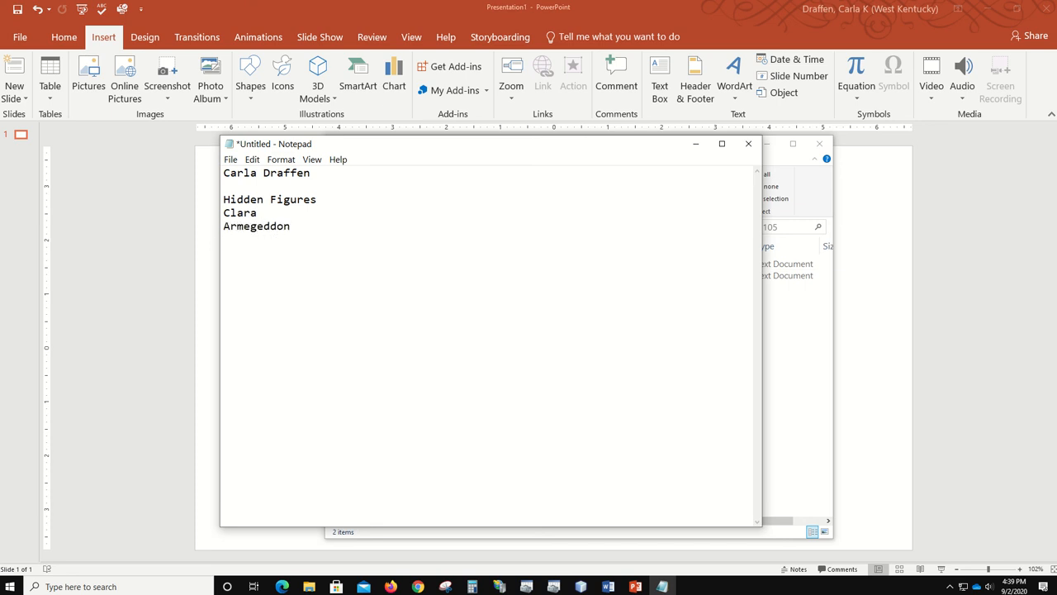
{"action": "type", "text": "Space Cowboys"}
{"action": "key", "text": "Return"}
{"action": "type", "text": "Apollo"}
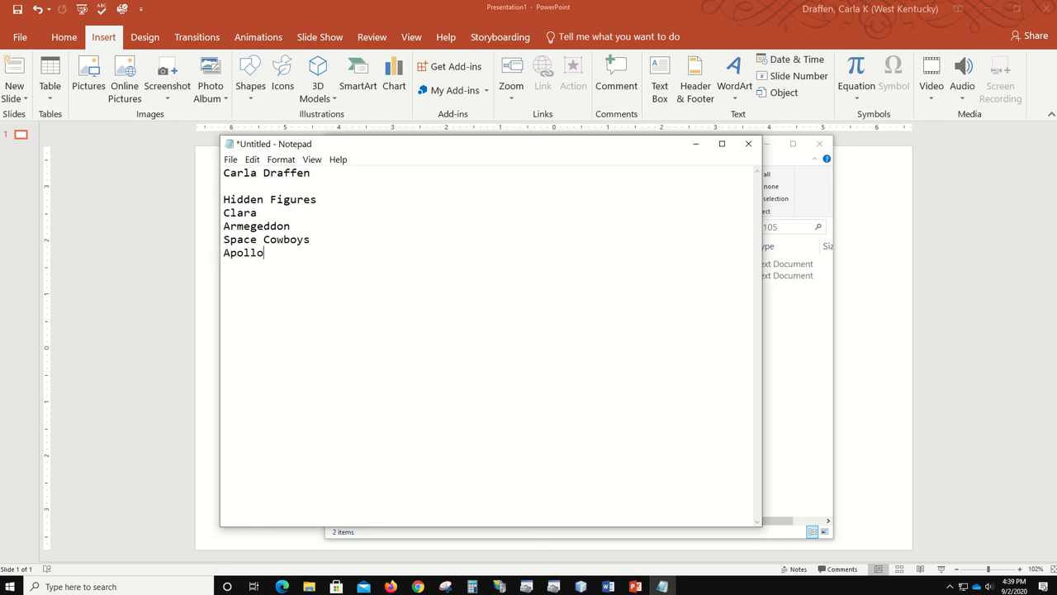
{"action": "type", "text": " 13"}
- Save As with the file name Movies, creating Movies.txt in CIT 105
{"action": "left_click", "coordinate": [231, 159]}
{"action": "left_click", "coordinate": [246, 225]}
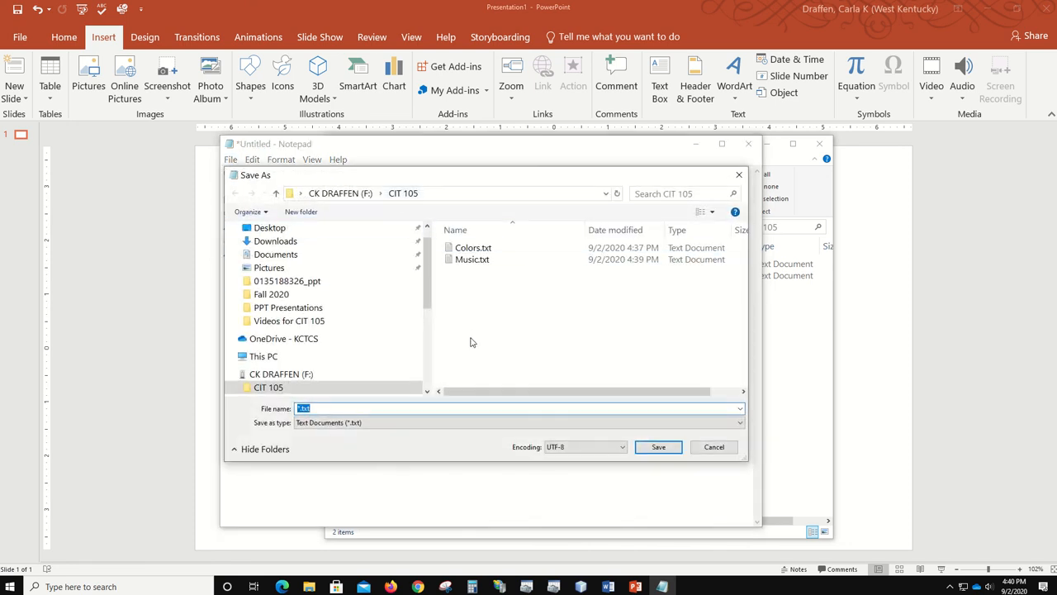
{"action": "type", "text": "Movies"}
{"action": "left_click", "coordinate": [659, 447]}
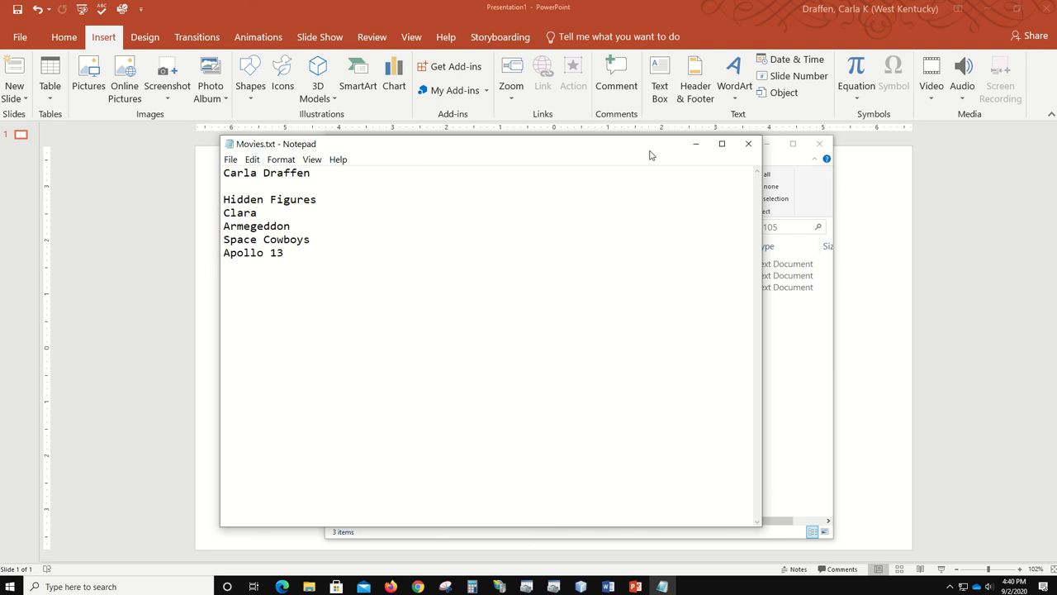
- Close Notepad to reveal Colors.txt, Music.txt and Movies.txt in CIT 105, then open Start
{"action": "left_click", "coordinate": [749, 144]}
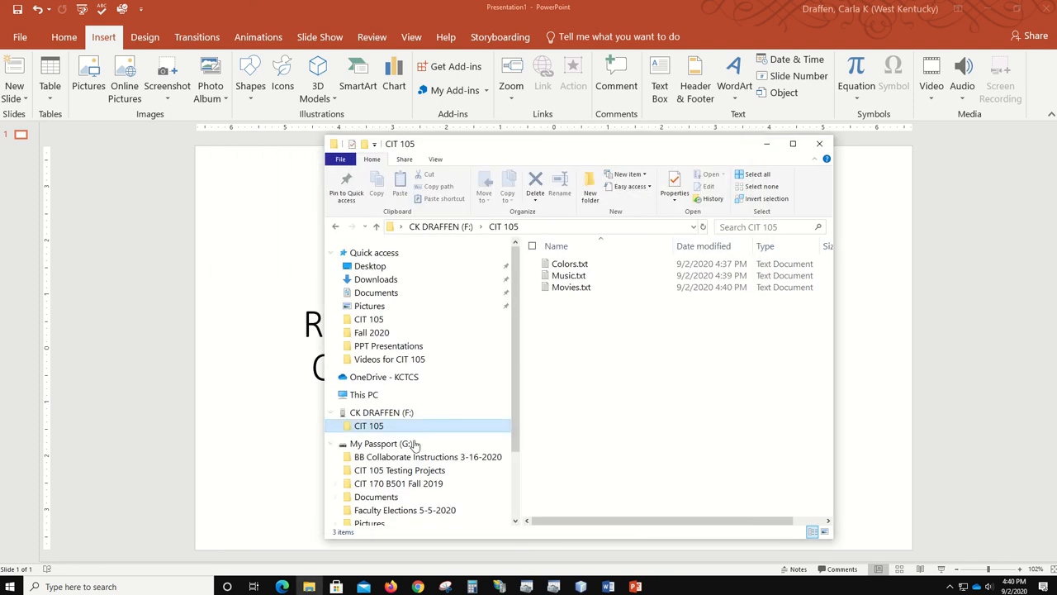
{"action": "left_click", "coordinate": [10, 588]}
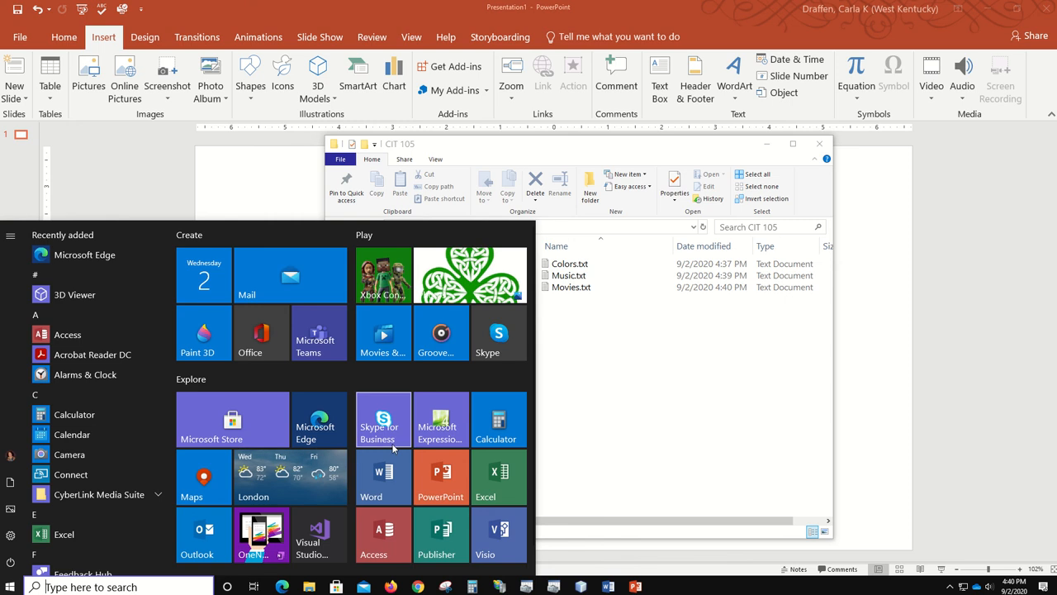
- Launch PowerPoint, create a presentation from Madison's blue variant, and select the title placeholder
{"action": "left_click", "coordinate": [443, 487]}
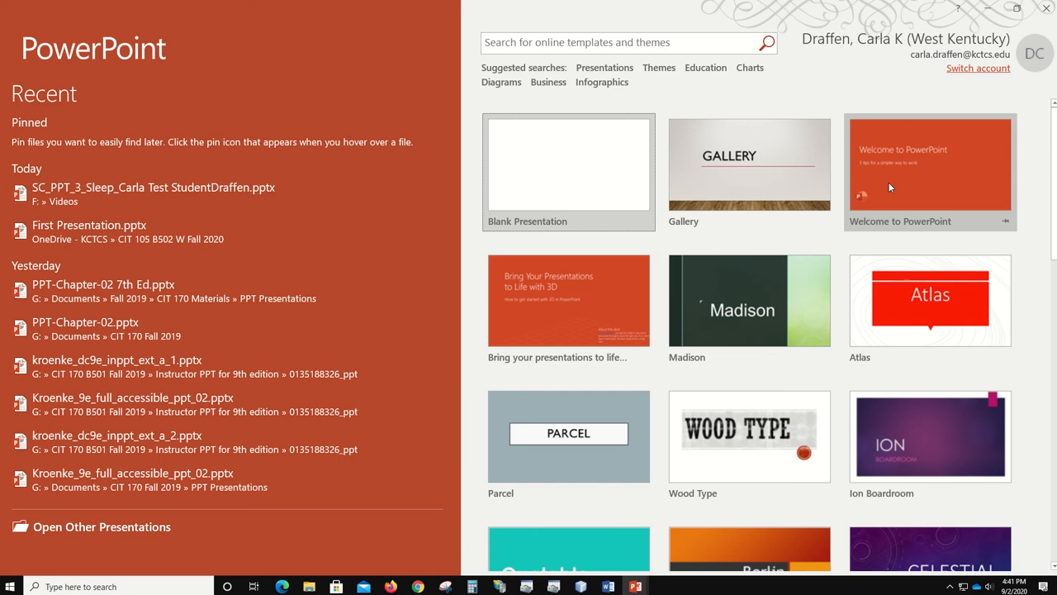
{"action": "left_click", "coordinate": [755, 321]}
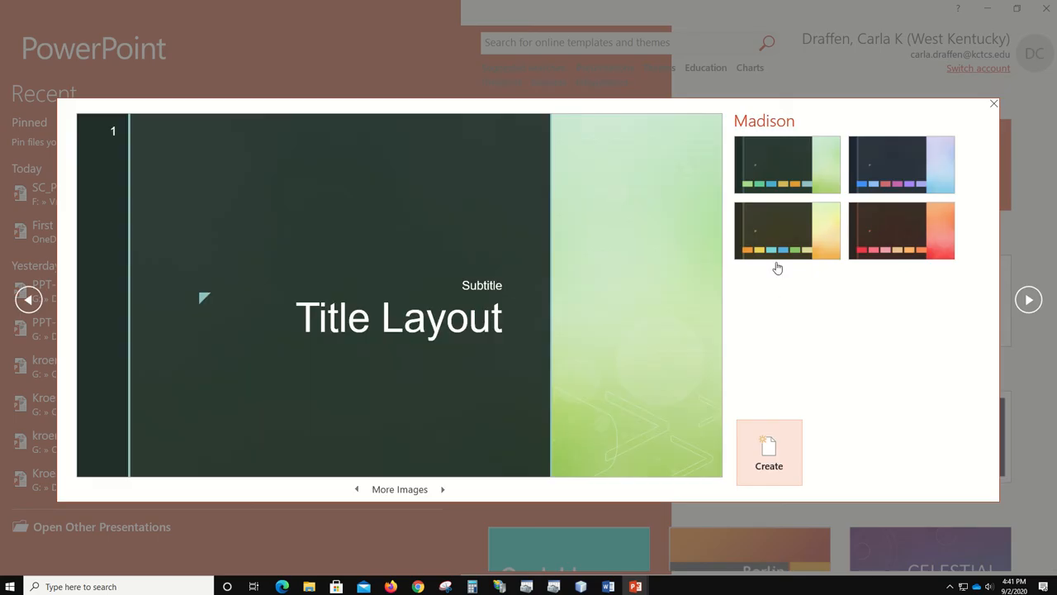
{"action": "left_click", "coordinate": [929, 169]}
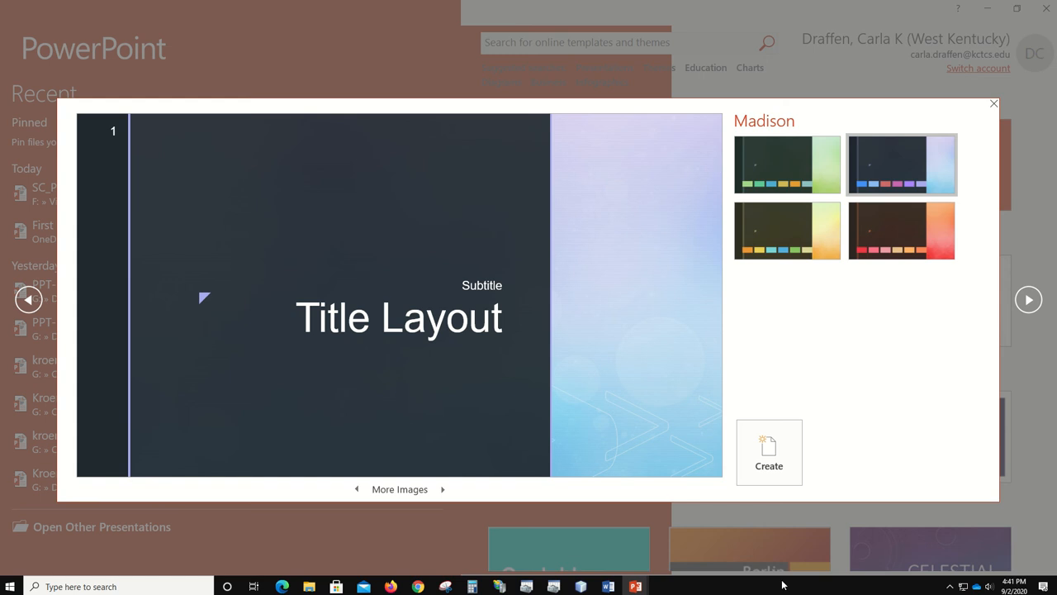
{"action": "left_click", "coordinate": [765, 450]}
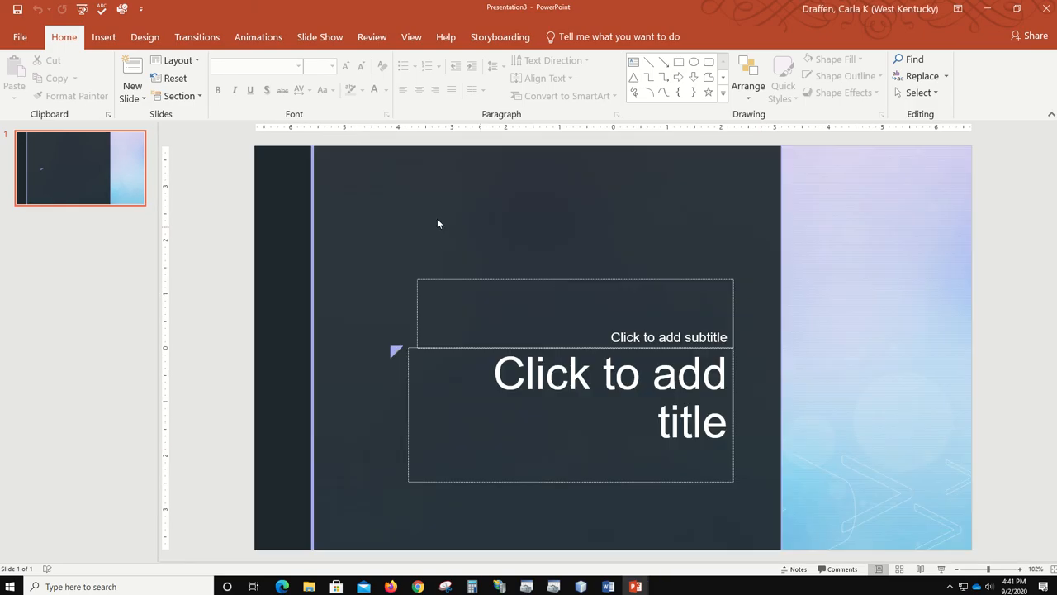
{"action": "left_click", "coordinate": [609, 372]}
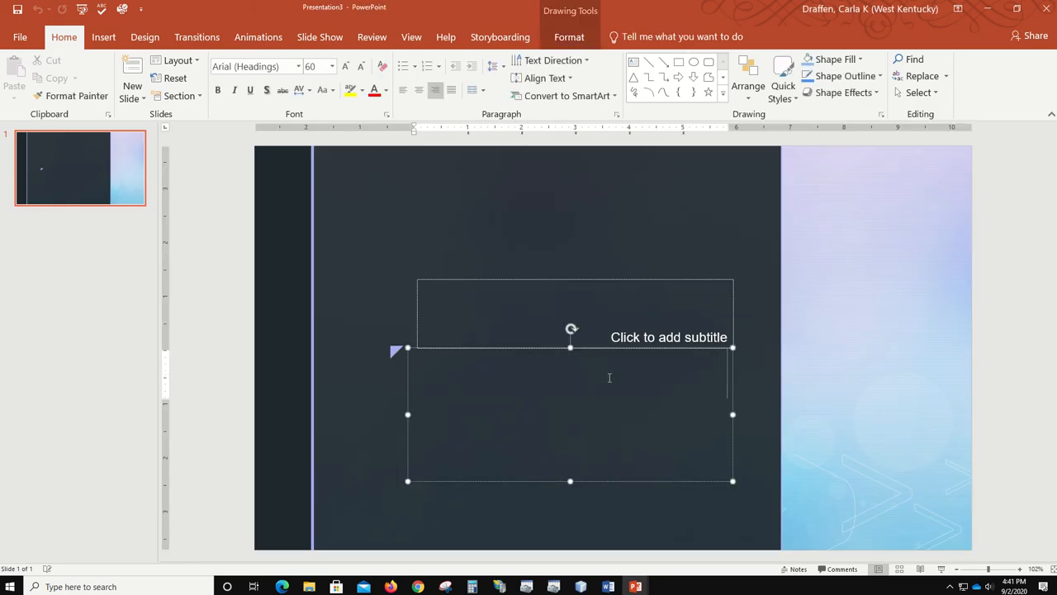
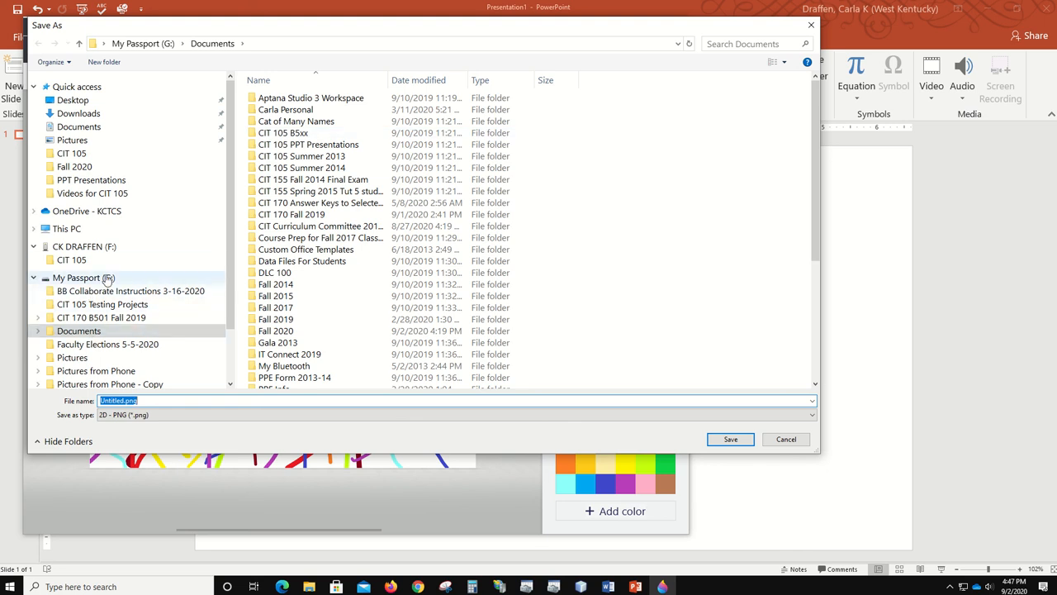
- Save the drawing as Confetti.png in F:\CIT 105, then close Paint 3D without saving again
{"action": "left_click", "coordinate": [62, 261]}
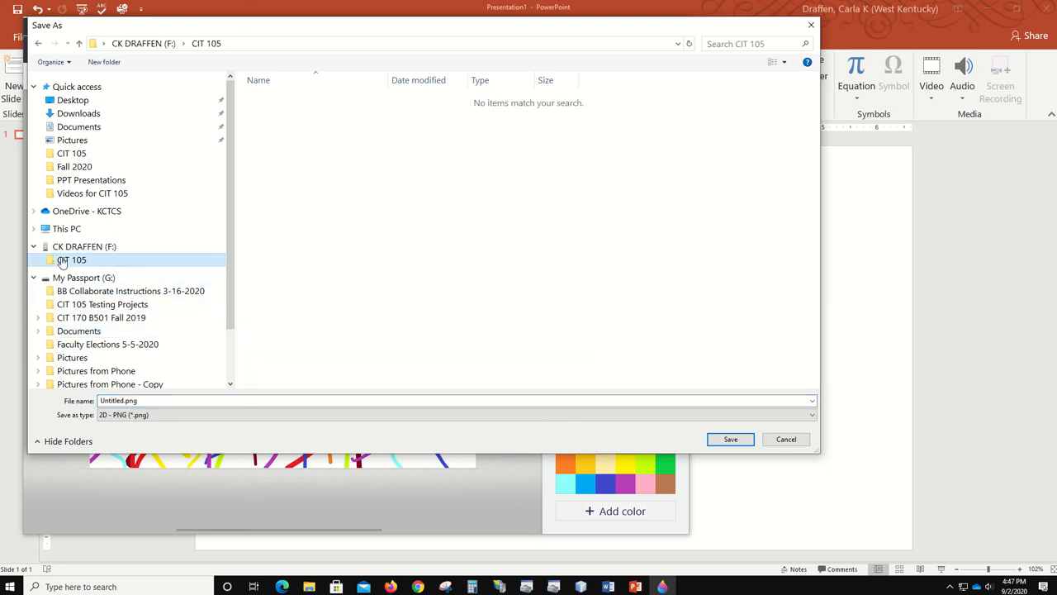
{"action": "left_click", "coordinate": [181, 404]}
{"action": "type", "text": "Confetti"}
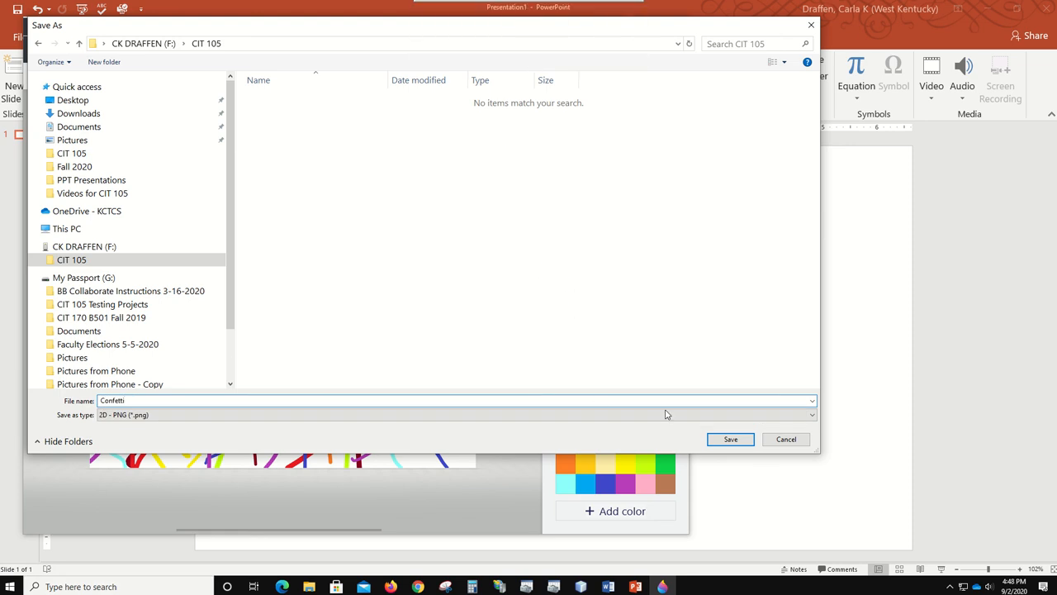
{"action": "left_click", "coordinate": [730, 440]}
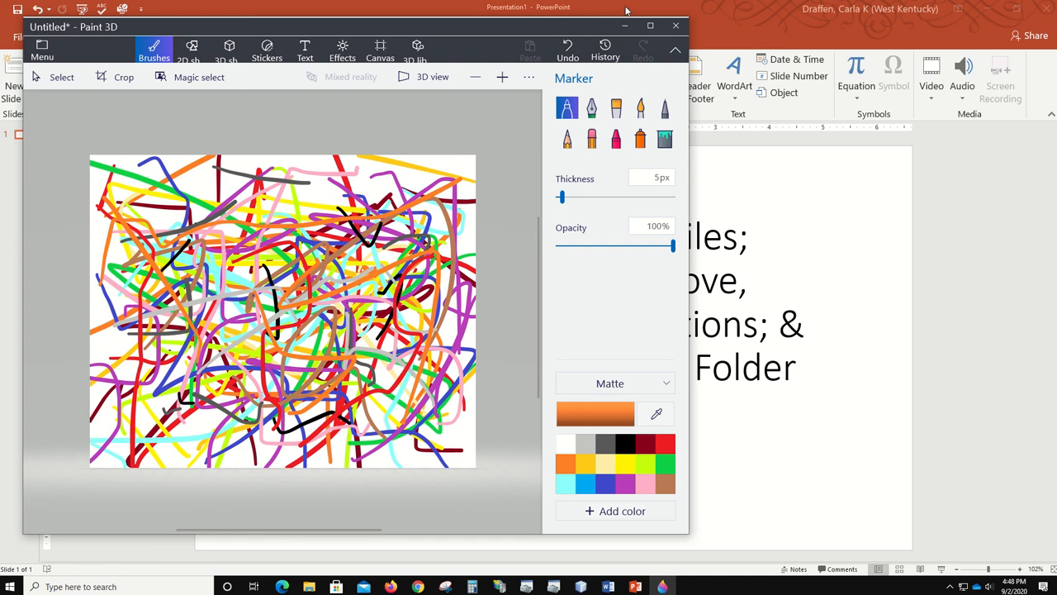
{"action": "left_click", "coordinate": [676, 27]}
{"action": "left_click", "coordinate": [344, 309]}
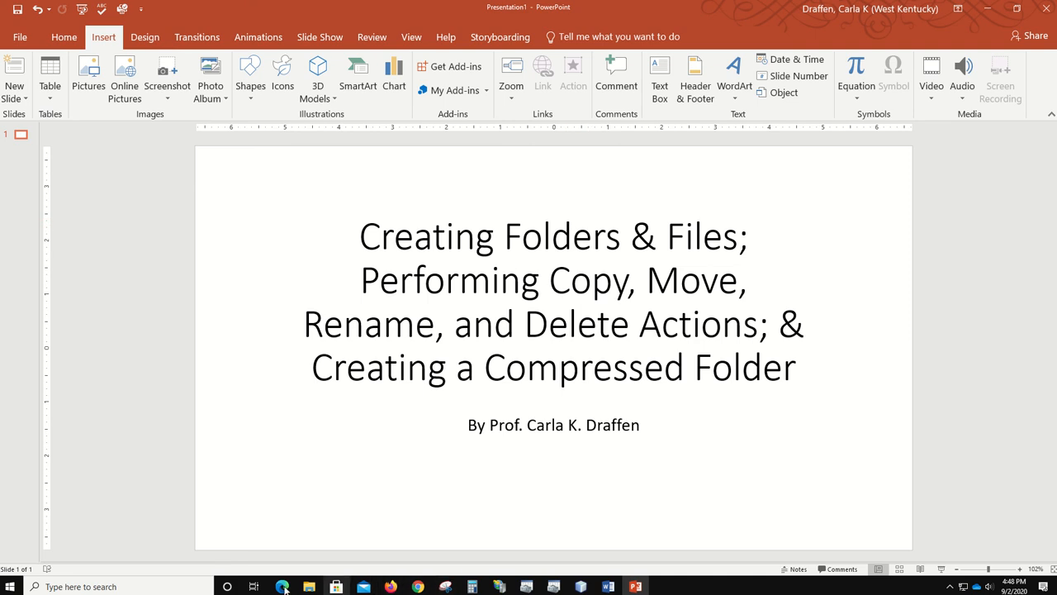
- Open File Explorer on F:\CIT 105 and add two new folders, Class and Personal
{"action": "left_click", "coordinate": [309, 587]}
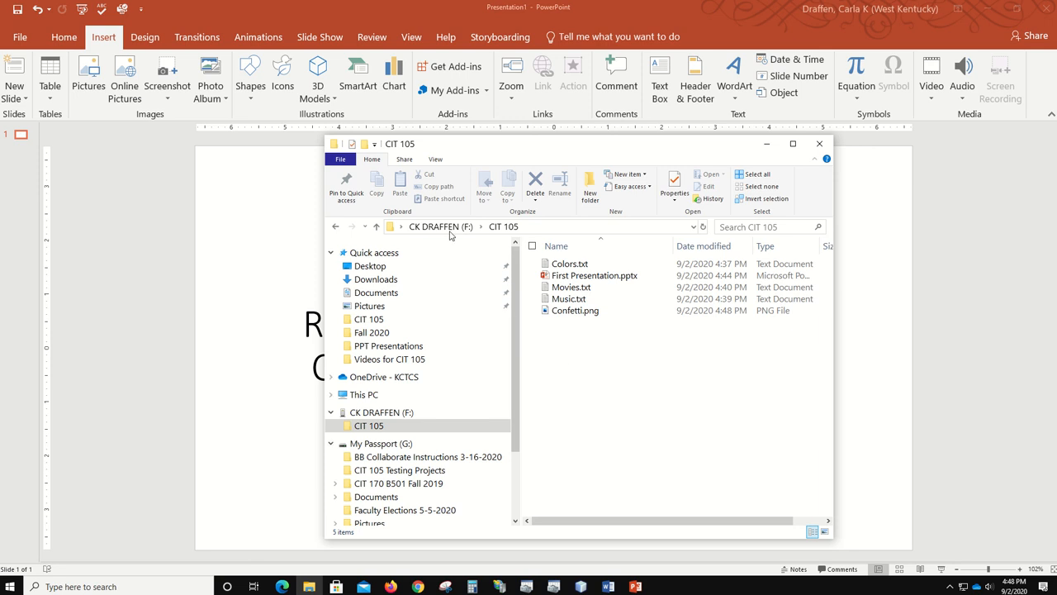
{"action": "left_click", "coordinate": [375, 145]}
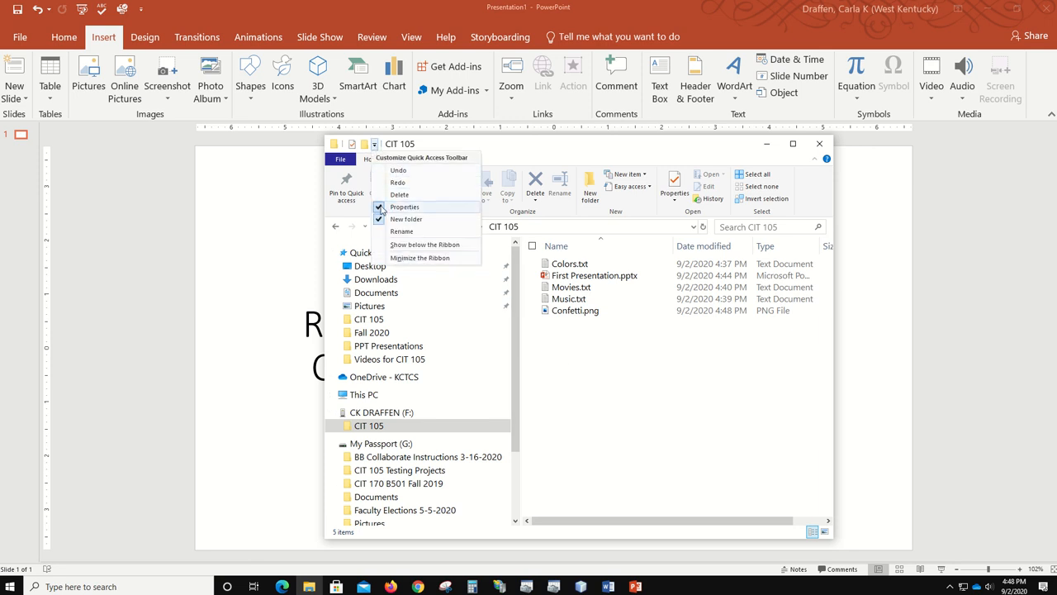
{"action": "left_click", "coordinate": [364, 145]}
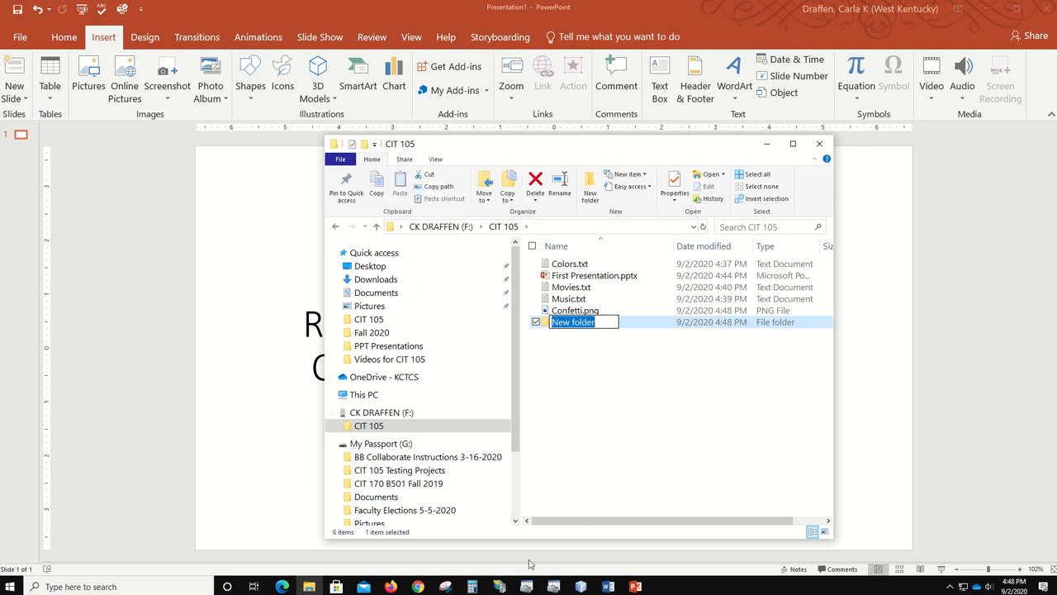
{"action": "type", "text": "Class"}
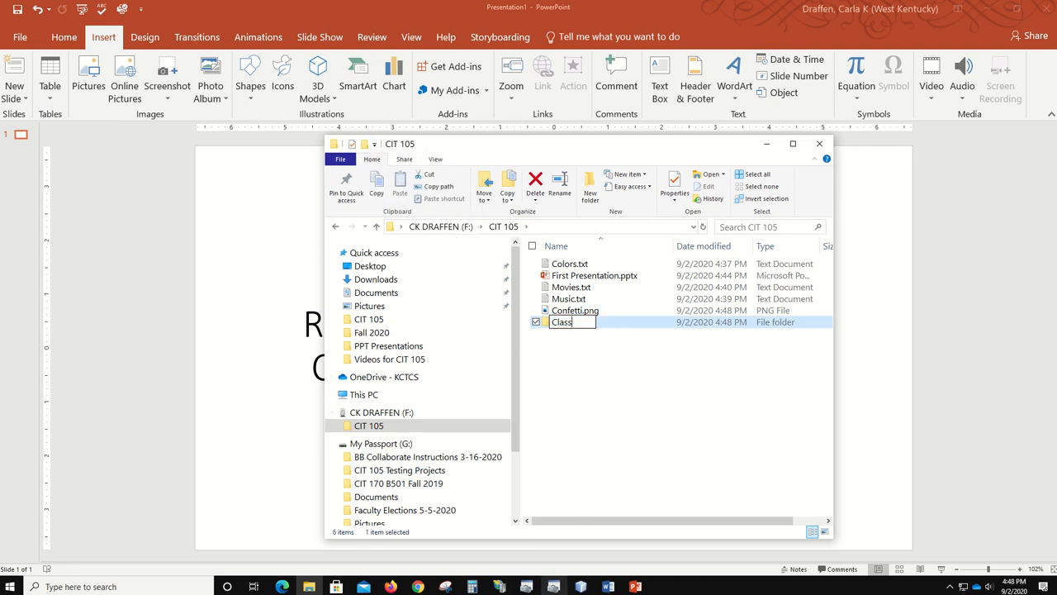
{"action": "key", "text": "Return"}
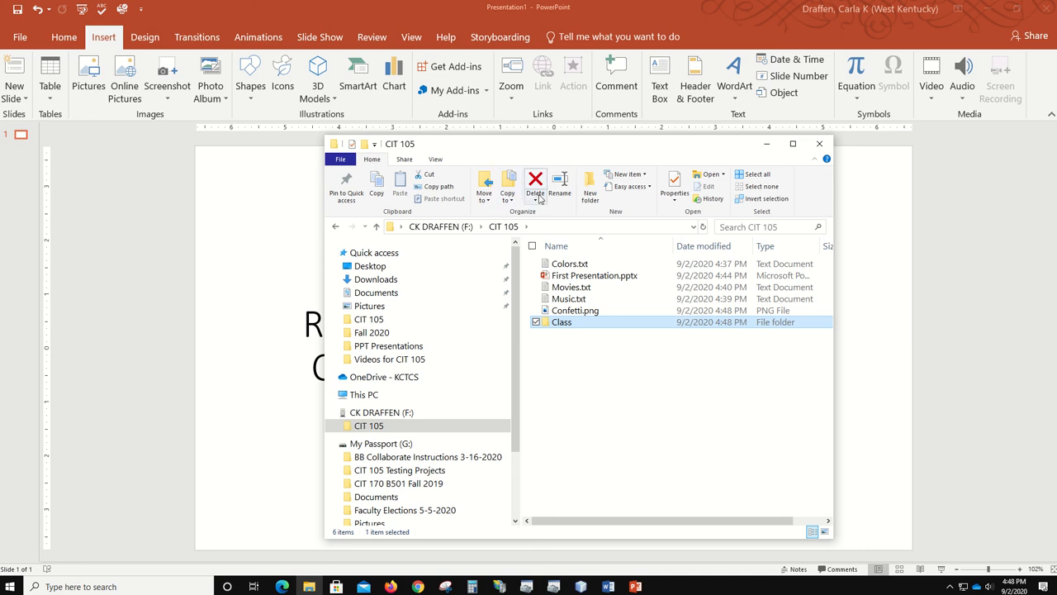
{"action": "left_click", "coordinate": [591, 192]}
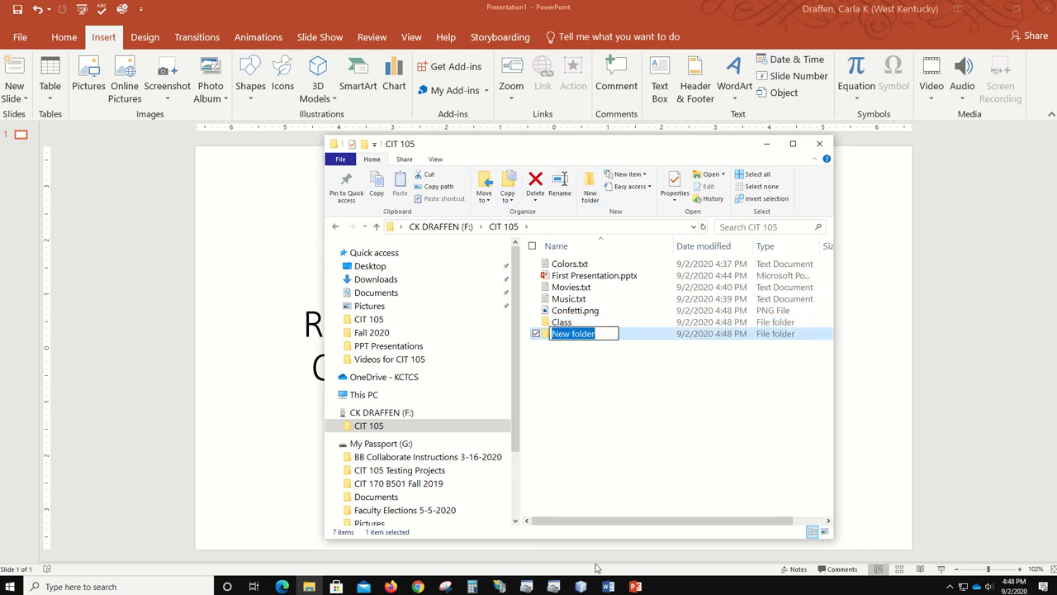
{"action": "type", "text": "Personal"}
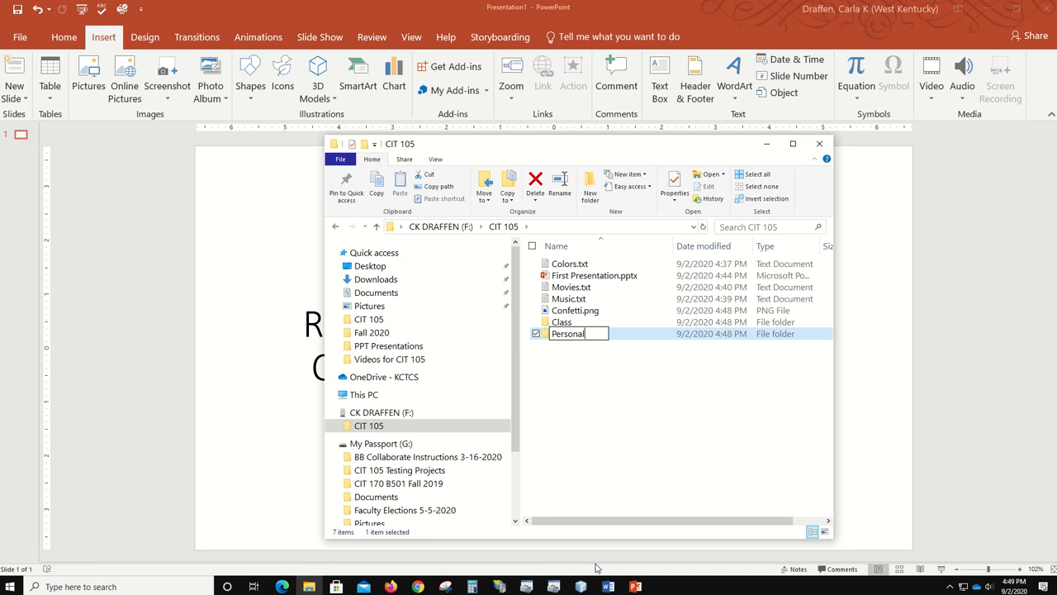
{"action": "key", "text": "Return"}
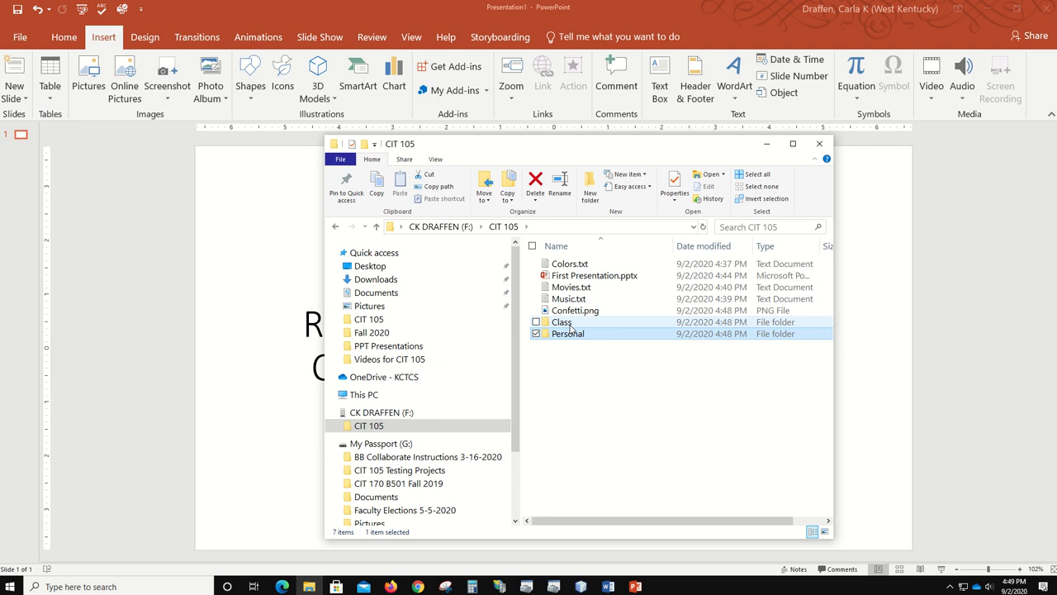
- Sort CIT 105 by name with the folders first, and widen the window to reveal the Size column
{"action": "left_click", "coordinate": [575, 248]}
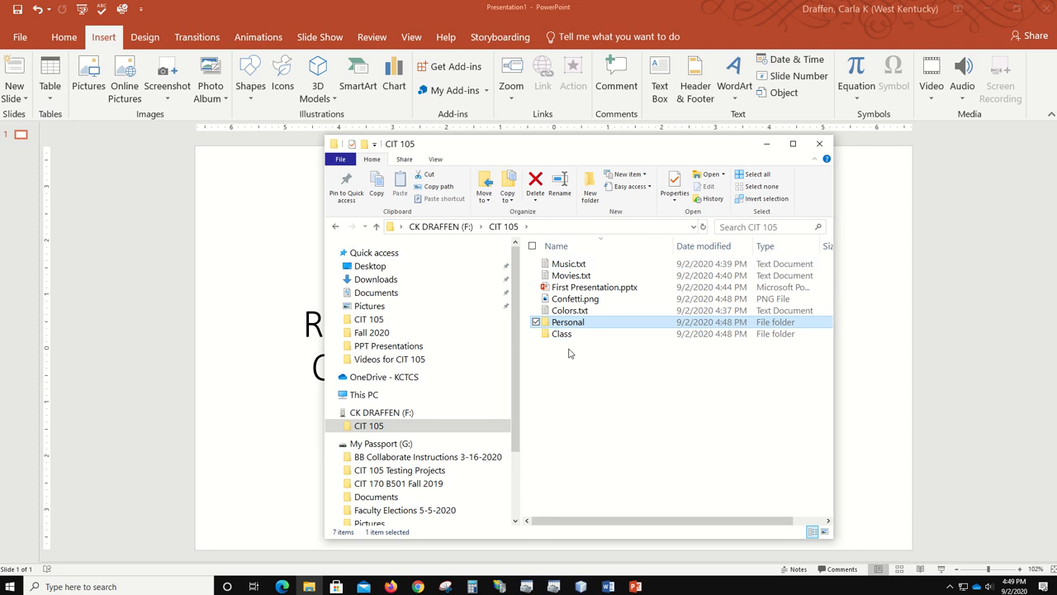
{"action": "left_click", "coordinate": [557, 246]}
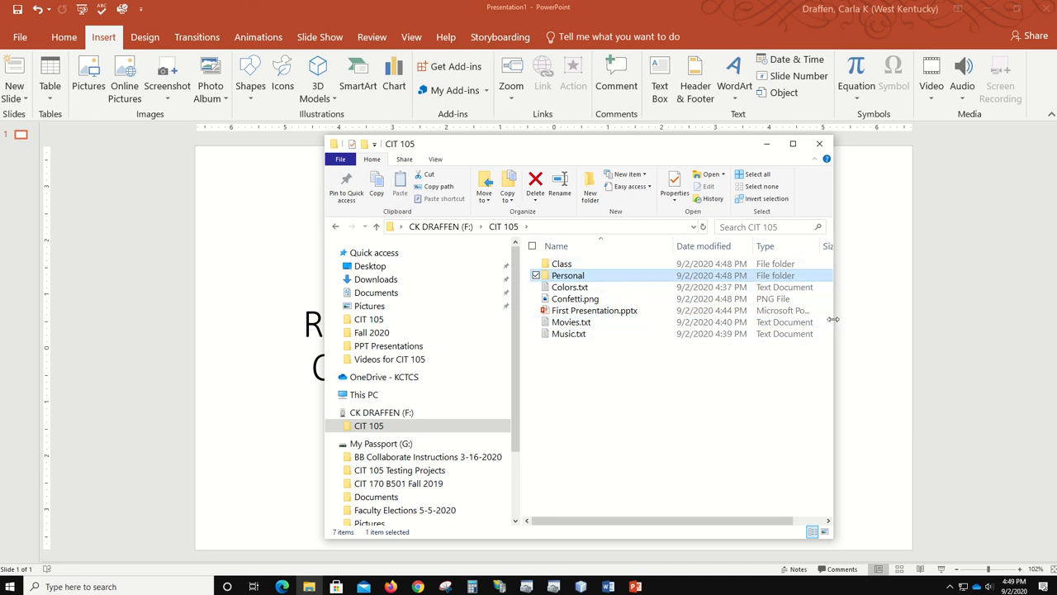
{"action": "left_click_drag", "start_coordinate": [833, 319], "coordinate": [989, 330]}
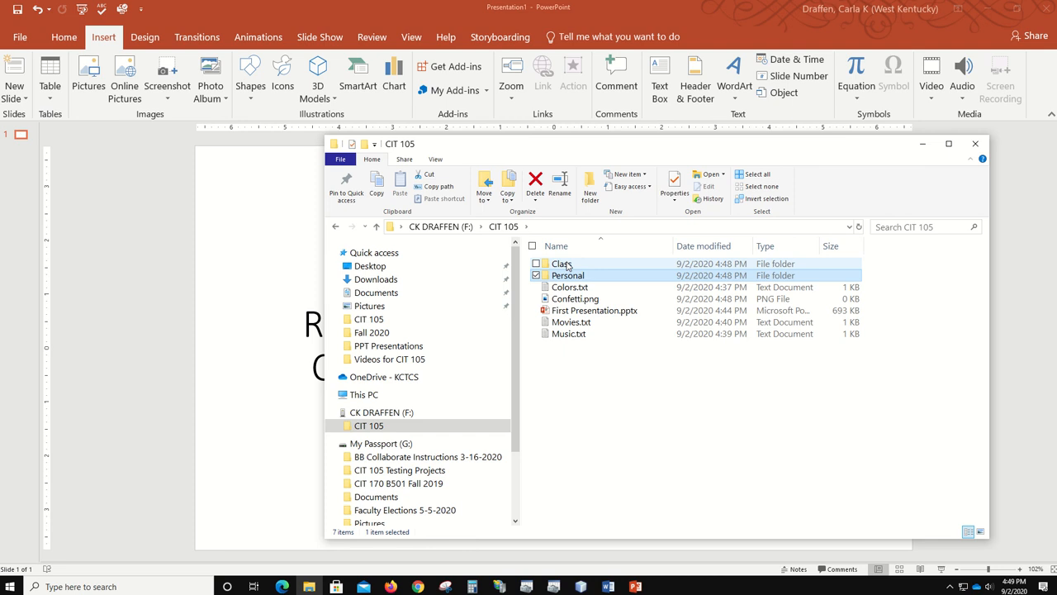
- Move First Presentation.pptx into the Class folder and open Class to confirm it arrived
{"action": "left_click", "coordinate": [565, 315]}
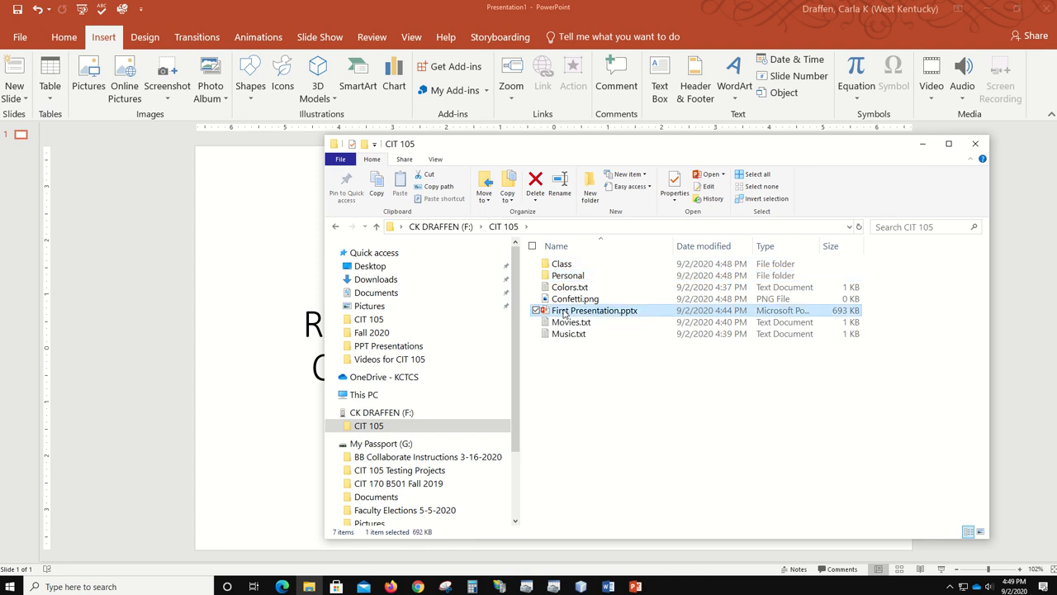
{"action": "left_click_drag", "start_coordinate": [565, 314], "coordinate": [585, 265]}
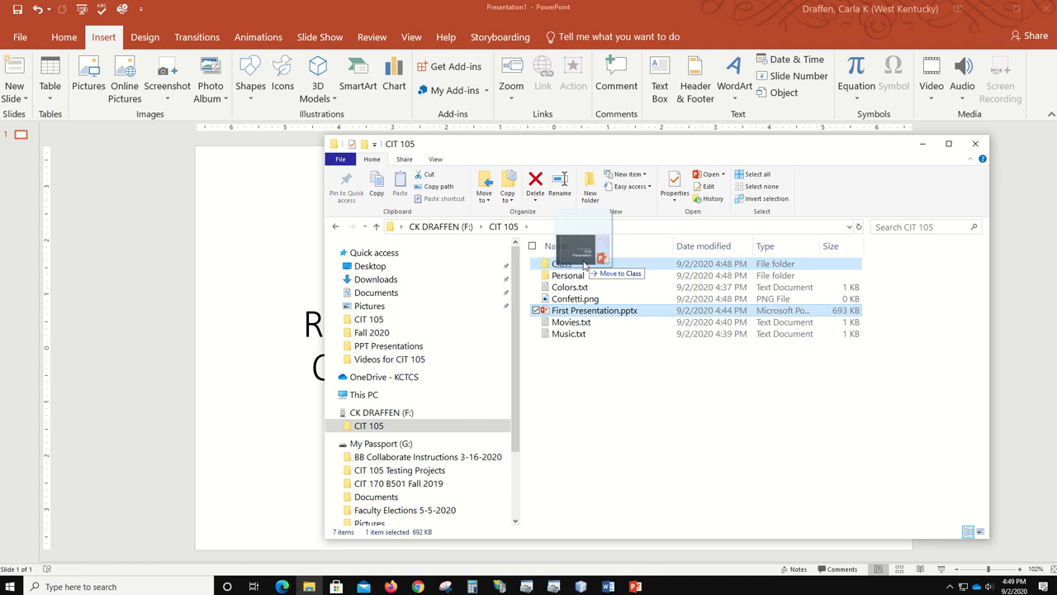
{"action": "left_click_drag", "start_coordinate": [585, 265], "coordinate": [584, 265]}
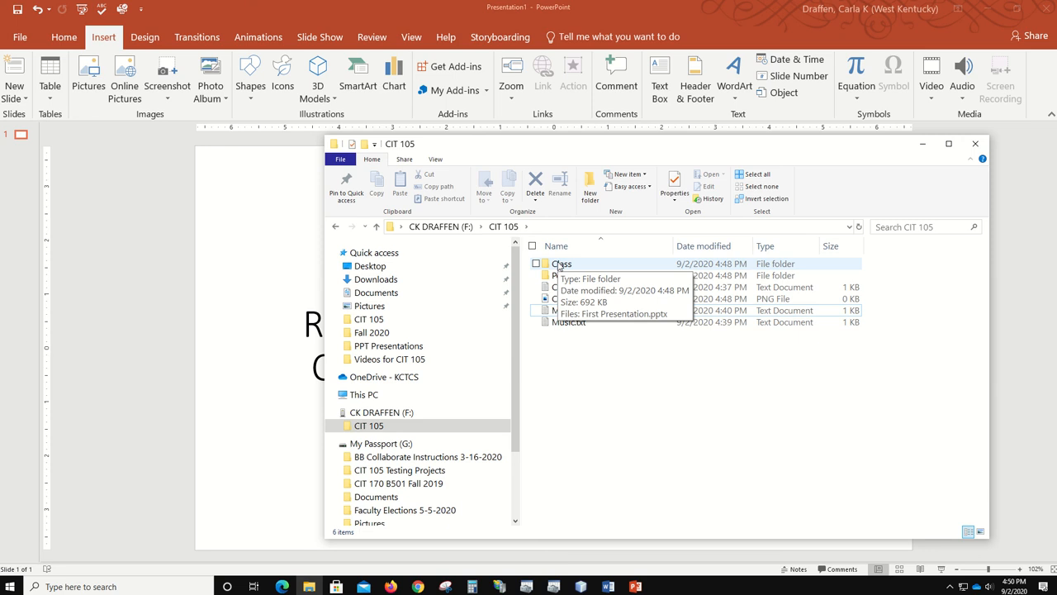
{"action": "double_click", "coordinate": [559, 264]}
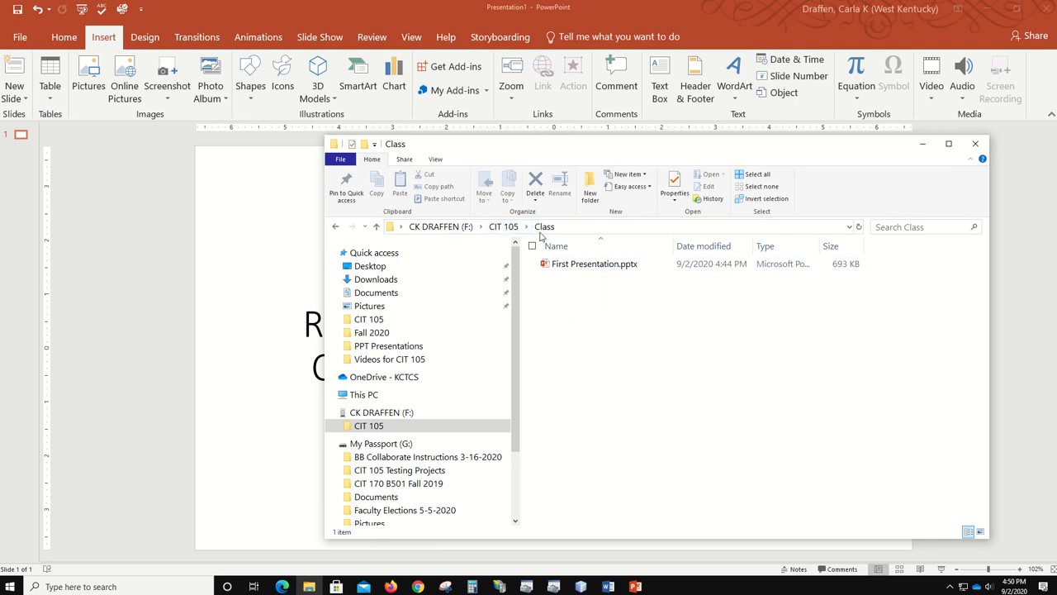
{"action": "left_click", "coordinate": [502, 228]}
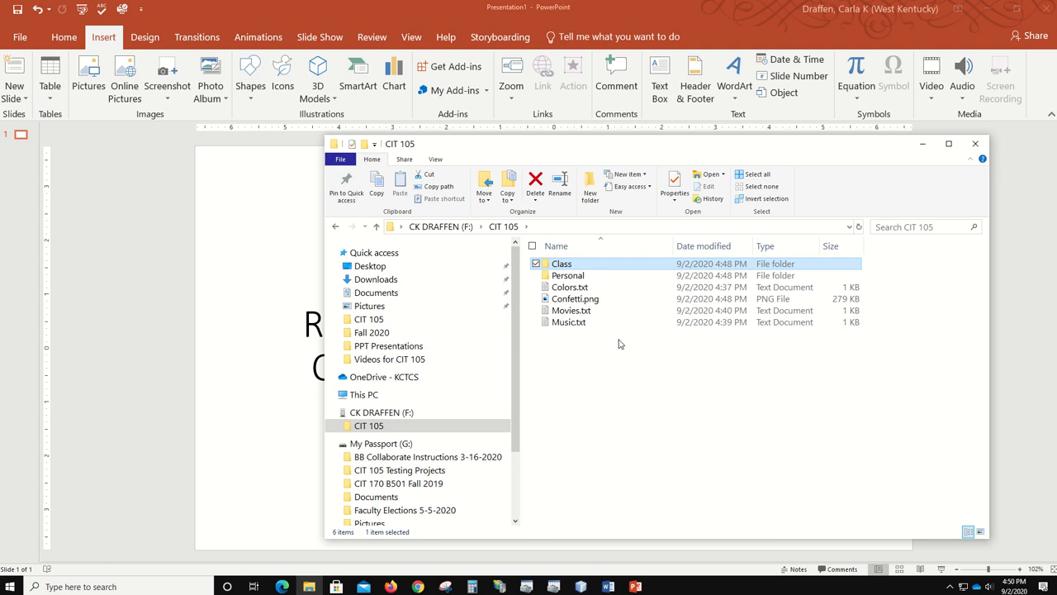
{"action": "left_click", "coordinate": [591, 302]}
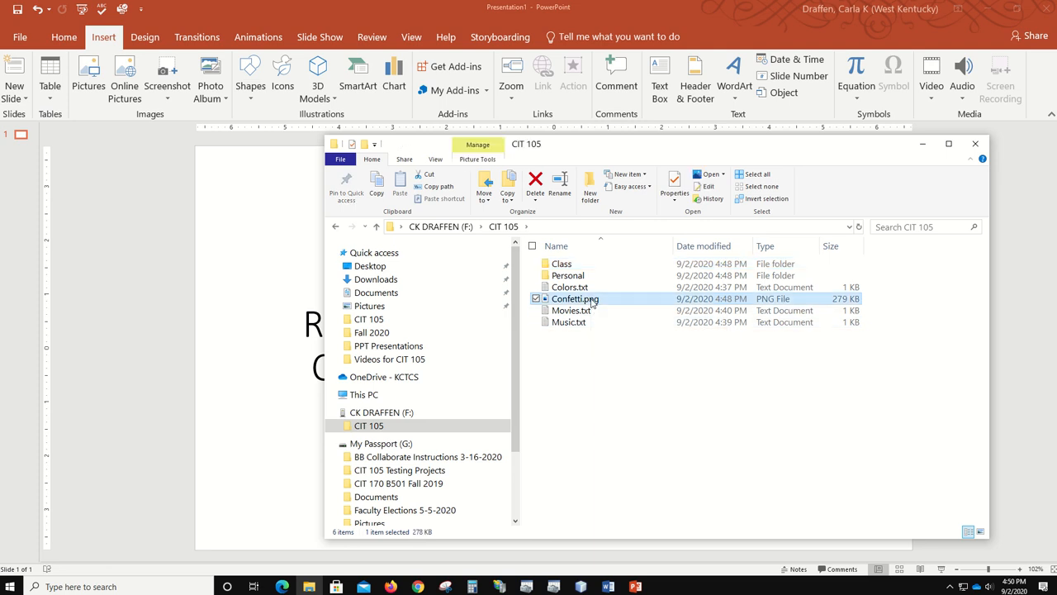
{"action": "left_click_drag", "start_coordinate": [591, 302], "coordinate": [560, 267]}
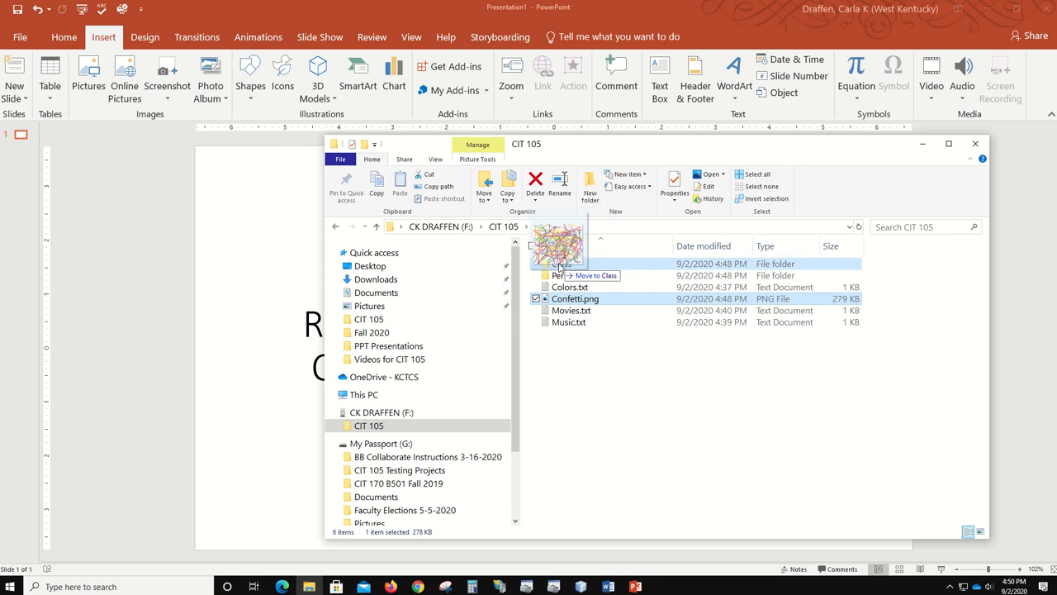
{"action": "left_click_drag", "start_coordinate": [560, 267], "coordinate": [560, 267]}
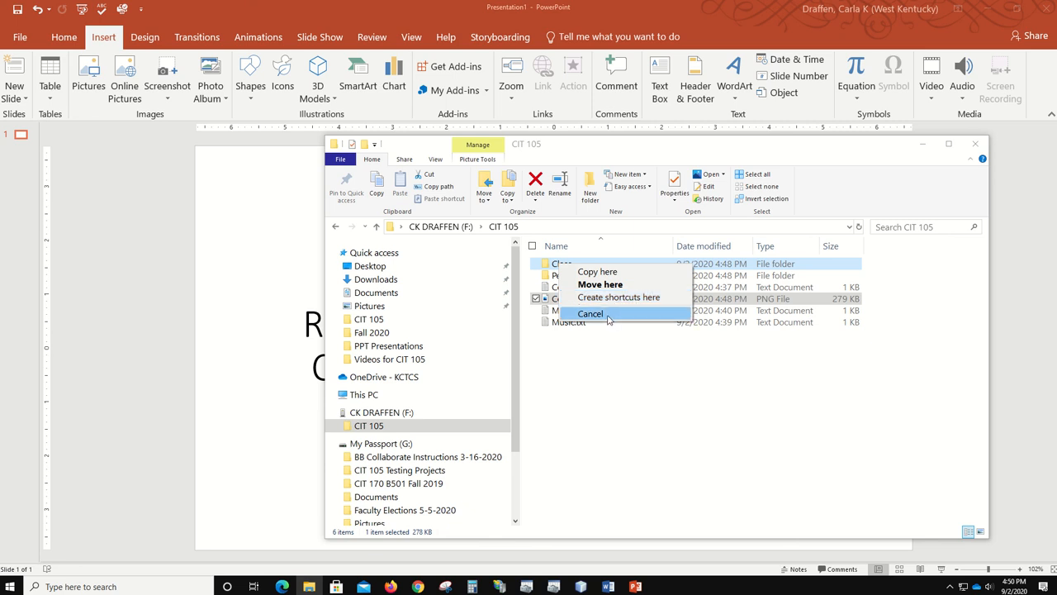
{"action": "left_click", "coordinate": [597, 273]}
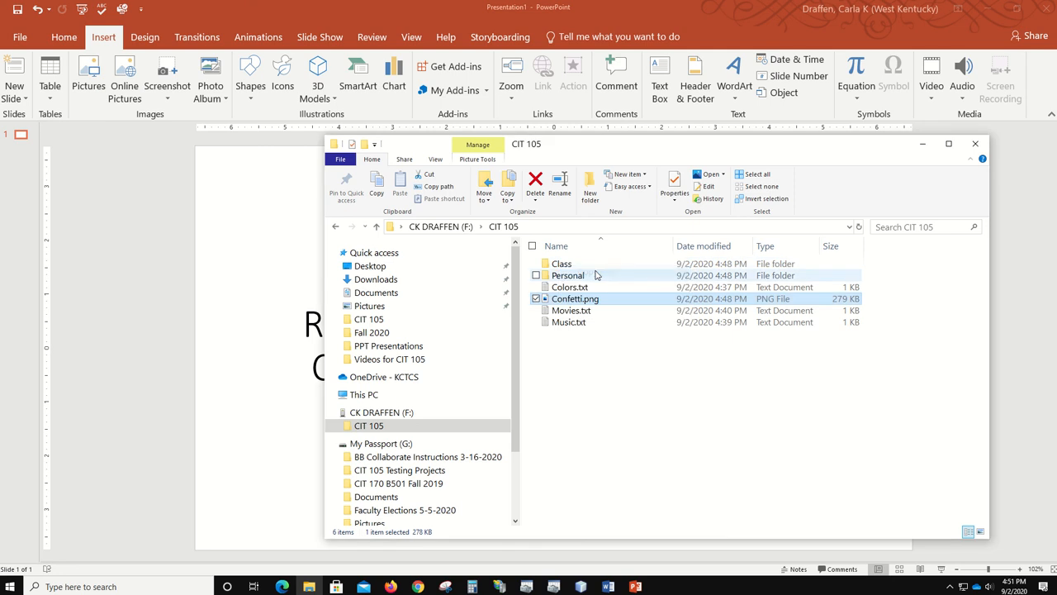
{"action": "double_click", "coordinate": [567, 264]}
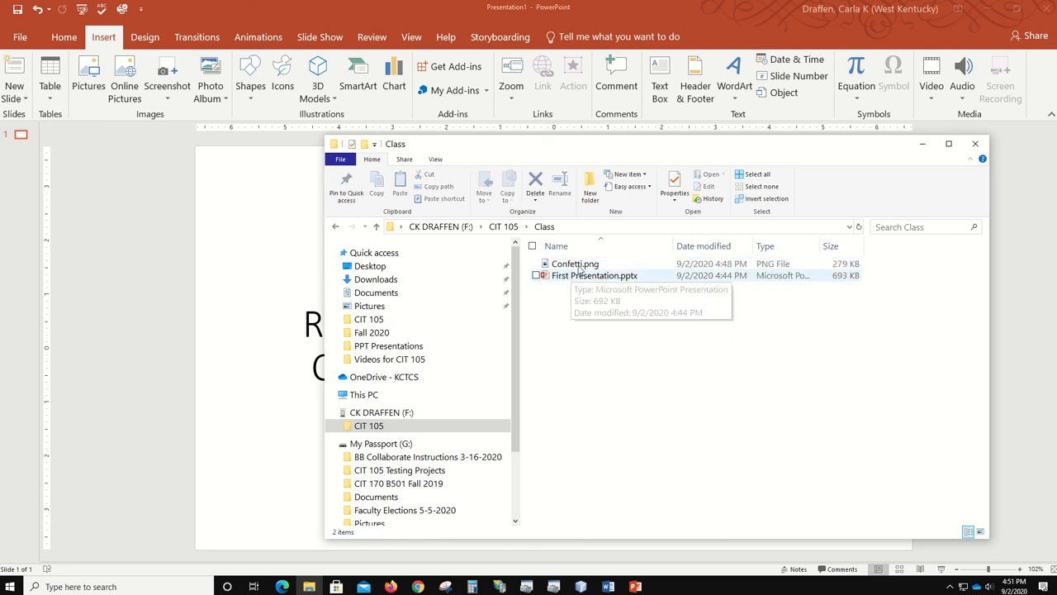
{"action": "left_click", "coordinate": [498, 228]}
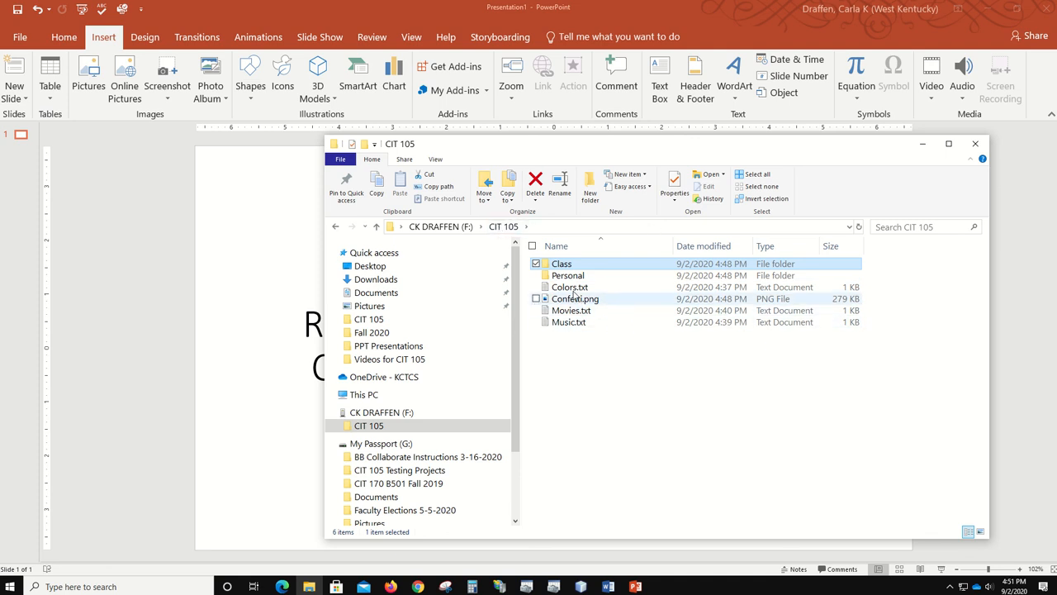
- Copy Colors.txt and Movies.txt into the Personal folder, check them, and return to CIT 105
{"action": "mouse_move", "coordinate": [559, 293]}
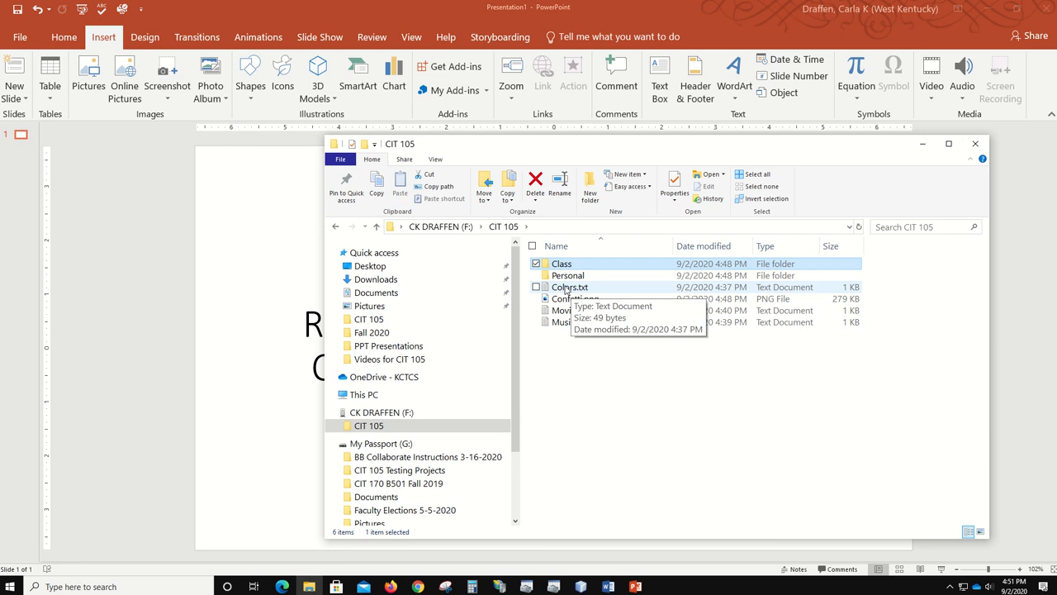
{"action": "left_click", "coordinate": [565, 289]}
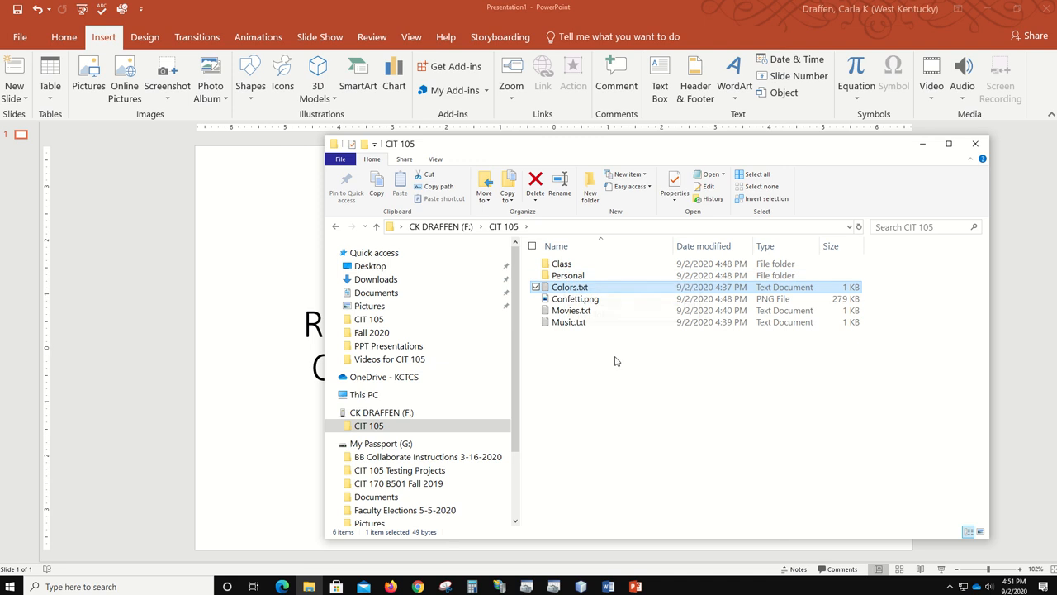
{"action": "left_click", "coordinate": [578, 312], "text": "ctrl"}
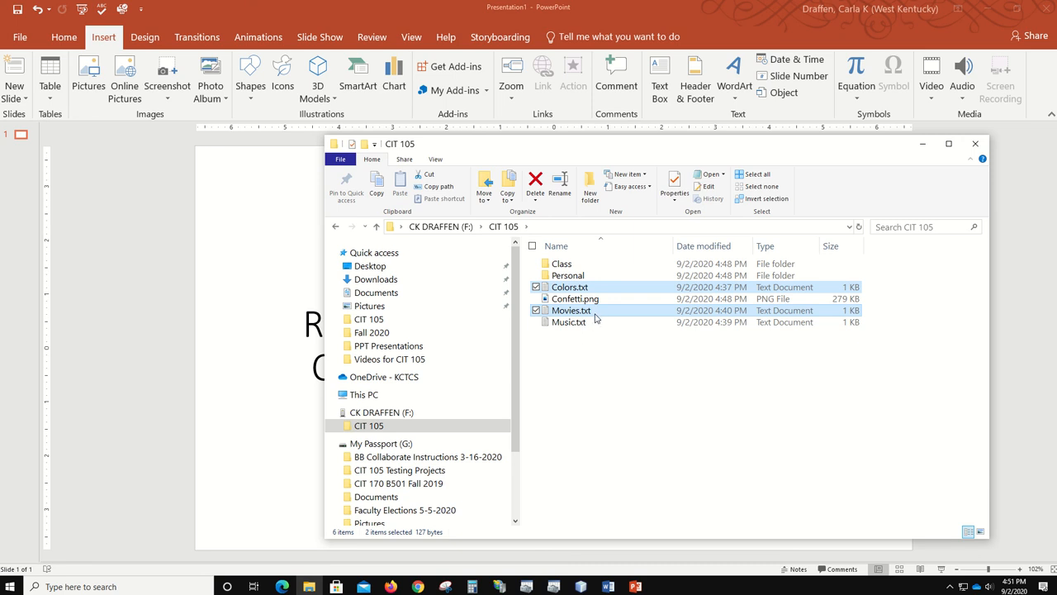
{"action": "right_click", "coordinate": [594, 317]}
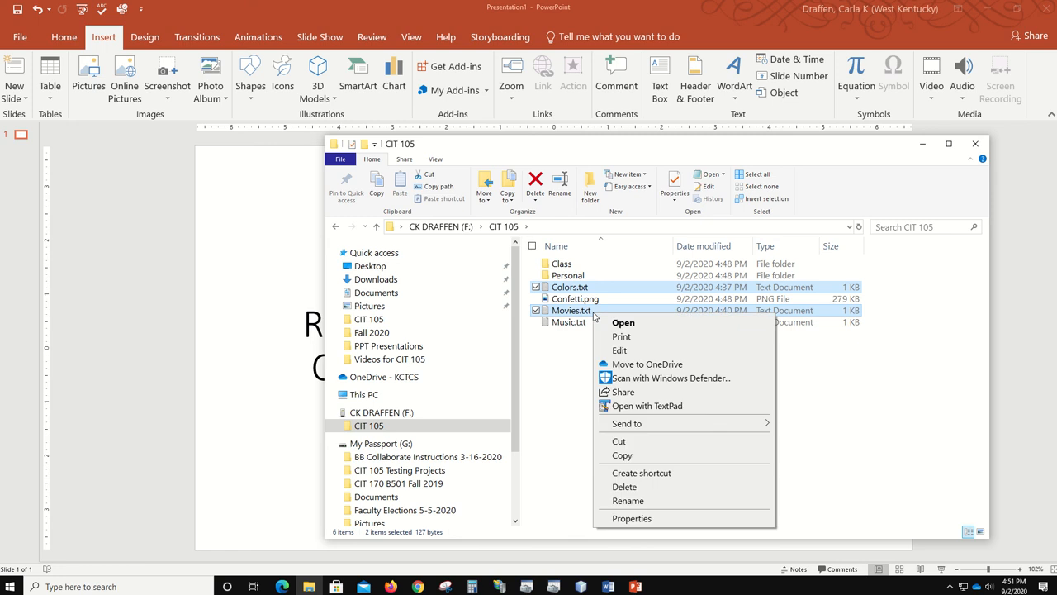
{"action": "left_click", "coordinate": [621, 456]}
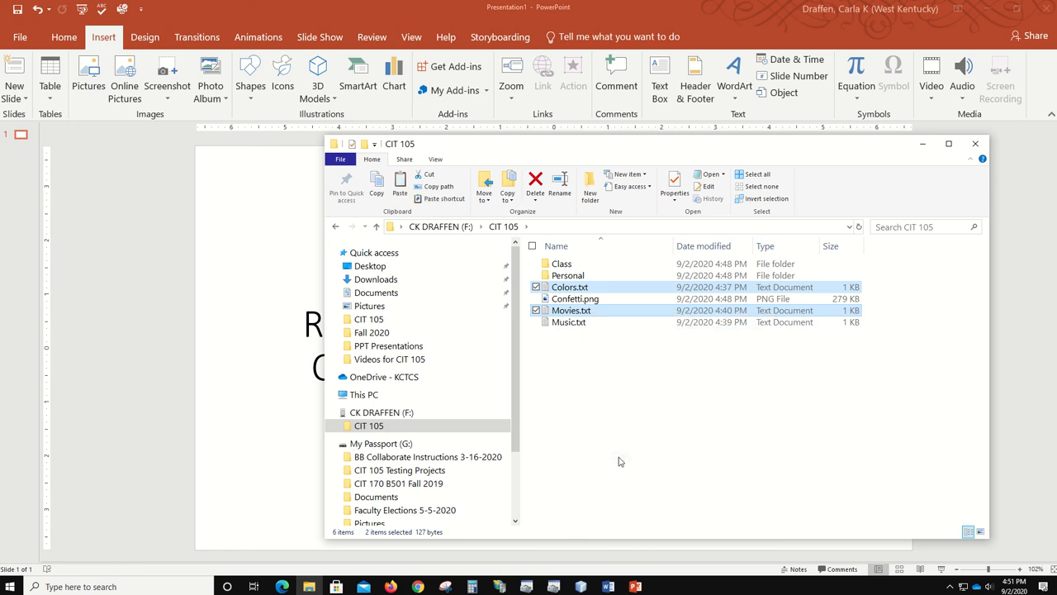
{"action": "left_click", "coordinate": [574, 276]}
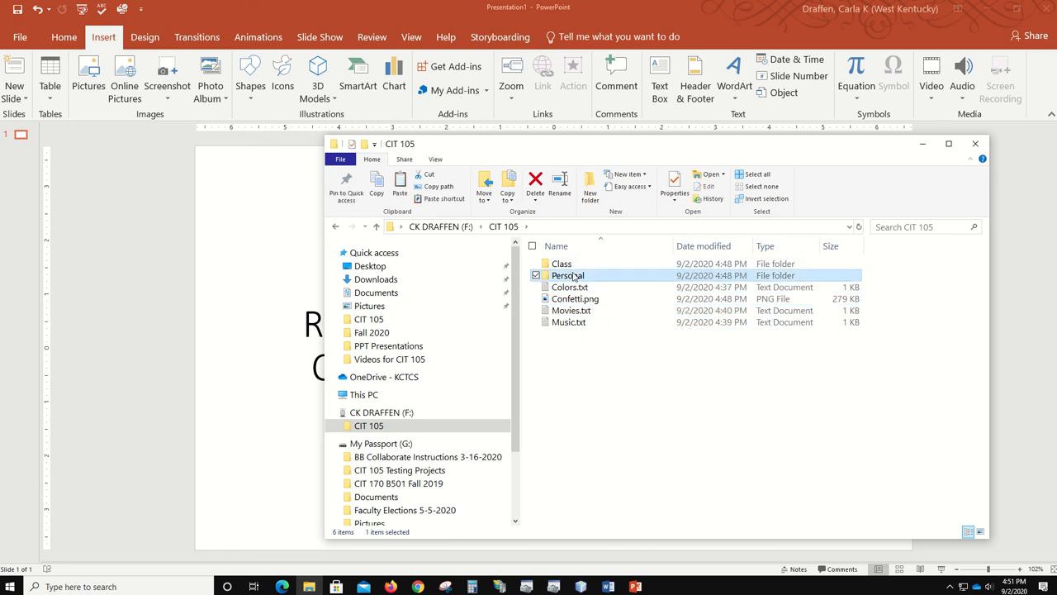
{"action": "right_click", "coordinate": [574, 275]}
{"action": "left_click", "coordinate": [610, 476]}
{"action": "double_click", "coordinate": [574, 276]}
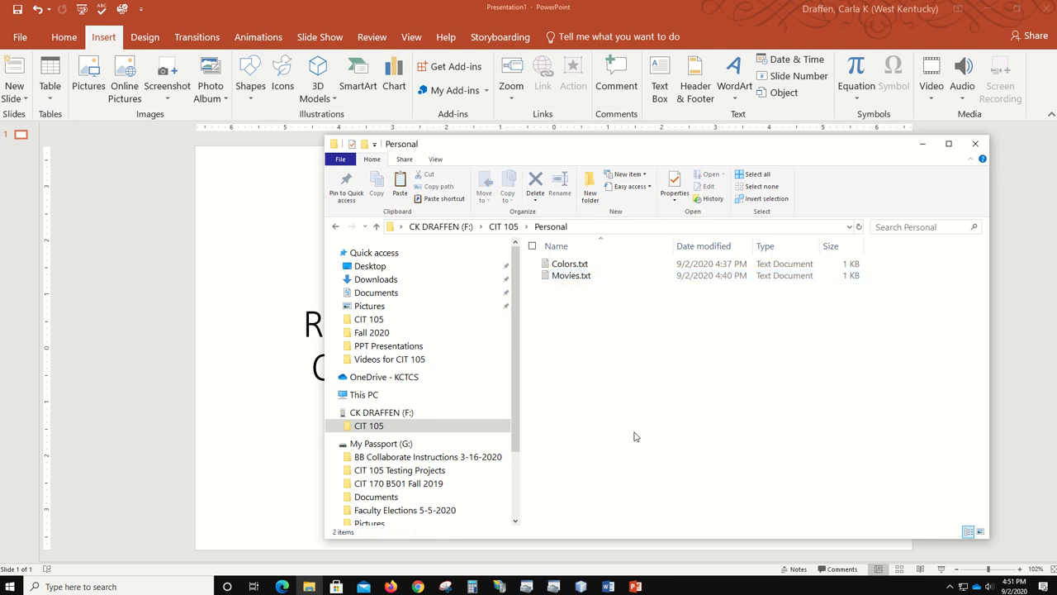
{"action": "left_click", "coordinate": [499, 227]}
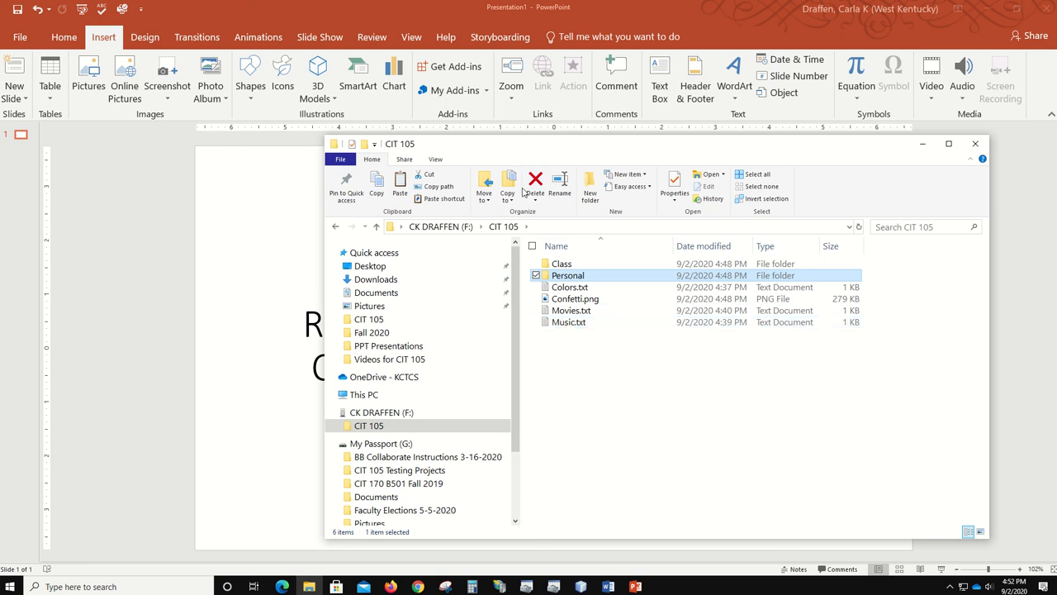
- Copy Music.txt into the Personal folder and return to CIT 105
{"action": "left_click", "coordinate": [571, 322]}
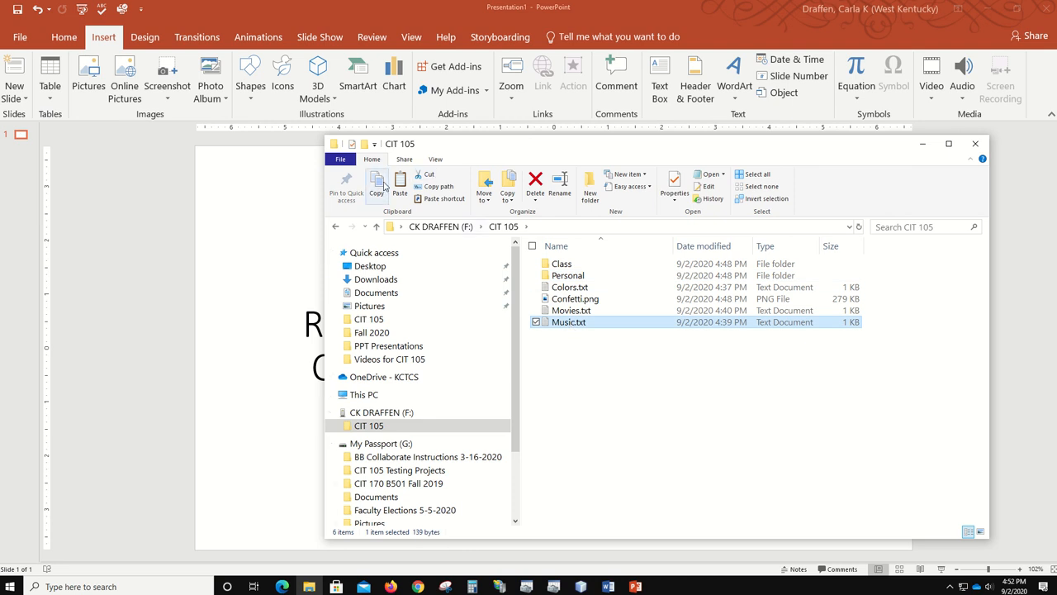
{"action": "left_click", "coordinate": [378, 189]}
{"action": "double_click", "coordinate": [567, 276]}
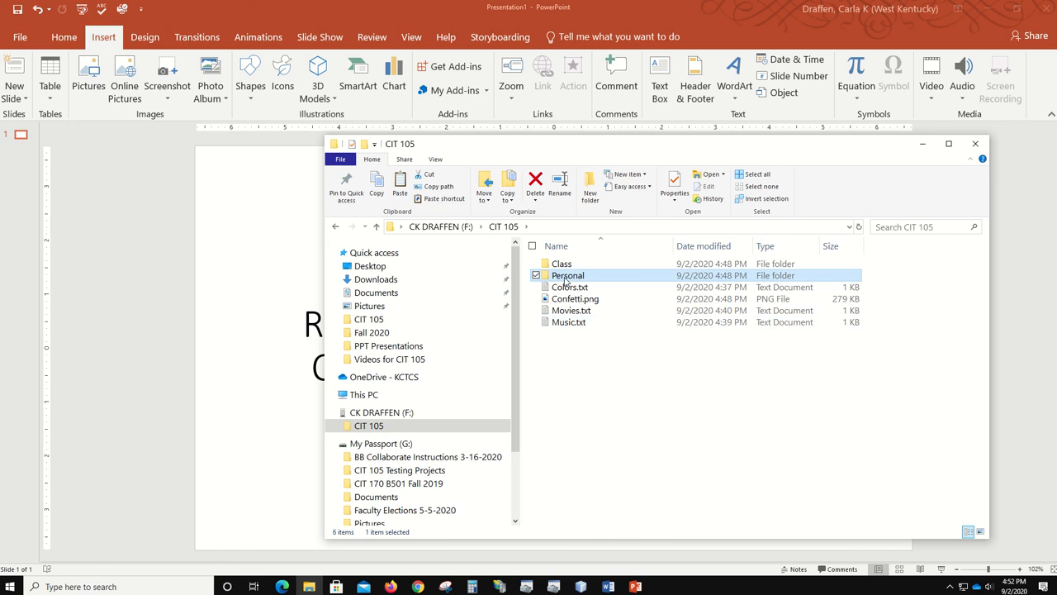
{"action": "left_click", "coordinate": [400, 194]}
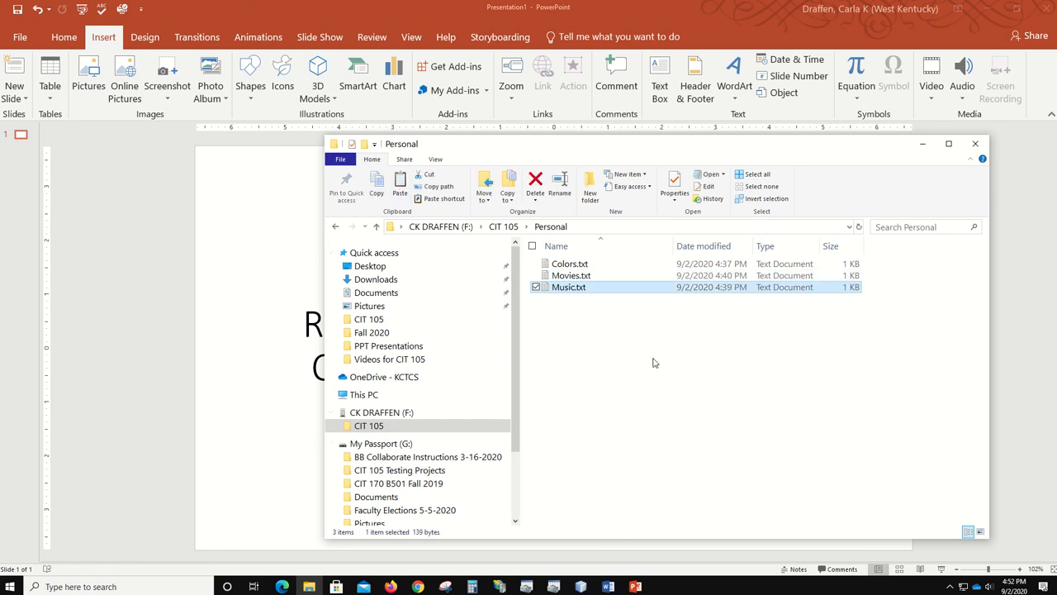
{"action": "left_click", "coordinate": [503, 226]}
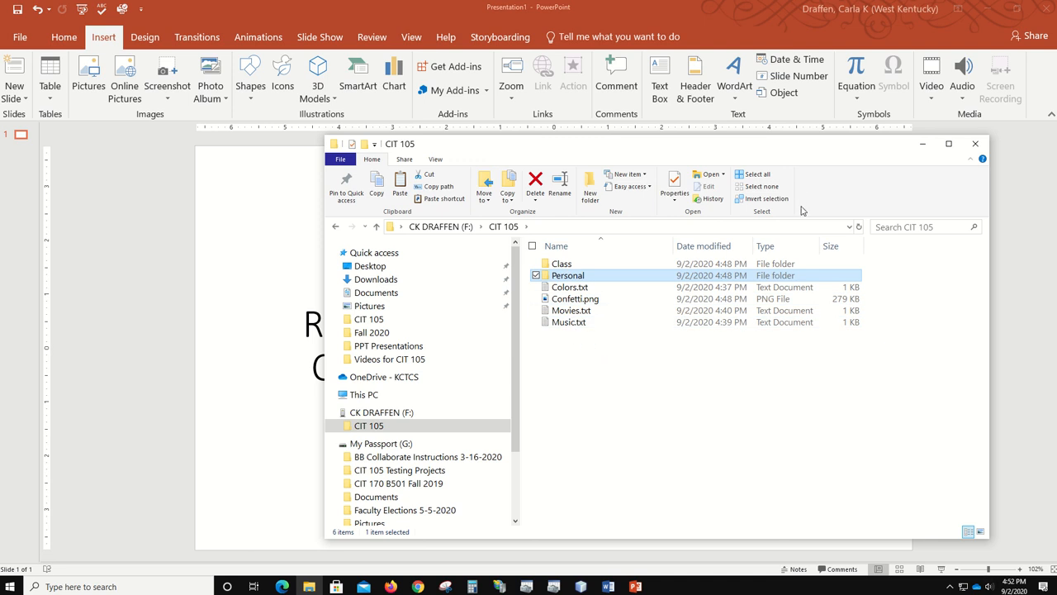
- Rename Music.txt in CIT 105 to Songs.txt
{"action": "right_click", "coordinate": [552, 323]}
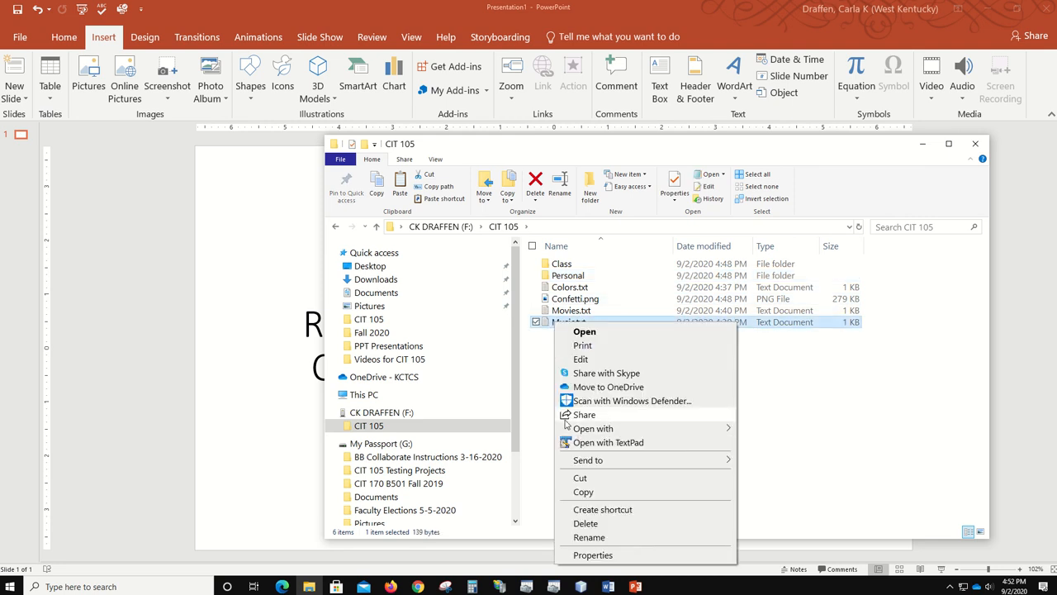
{"action": "left_click", "coordinate": [661, 538]}
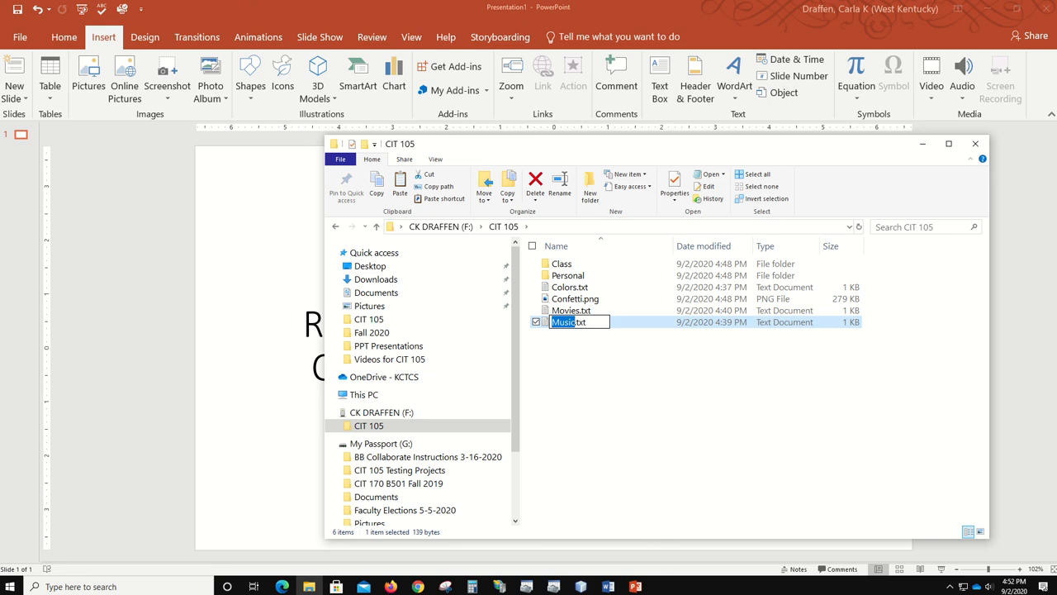
{"action": "type", "text": "Songs"}
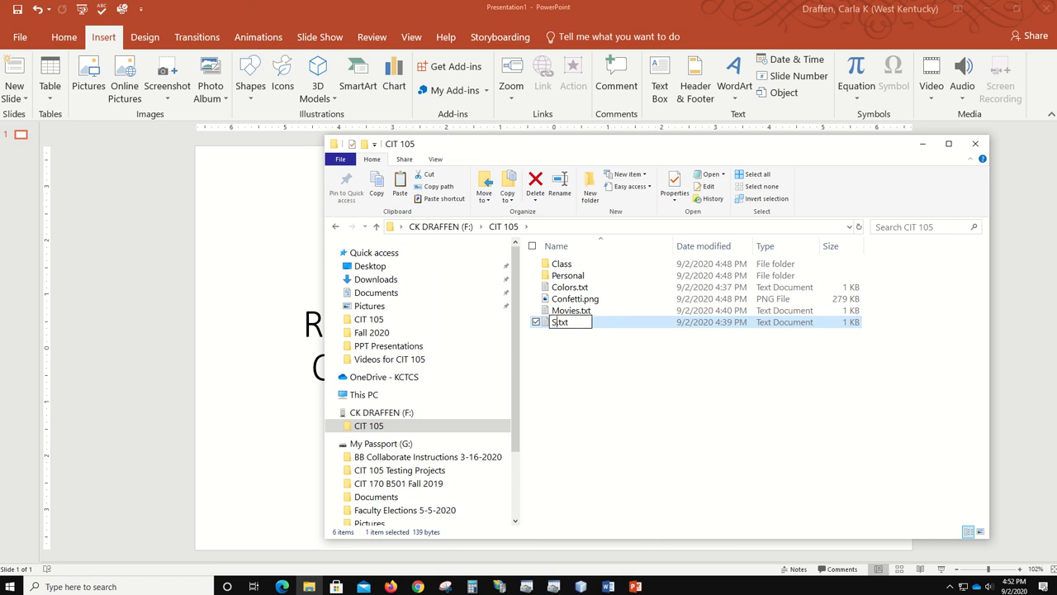
{"action": "key", "text": "Return"}
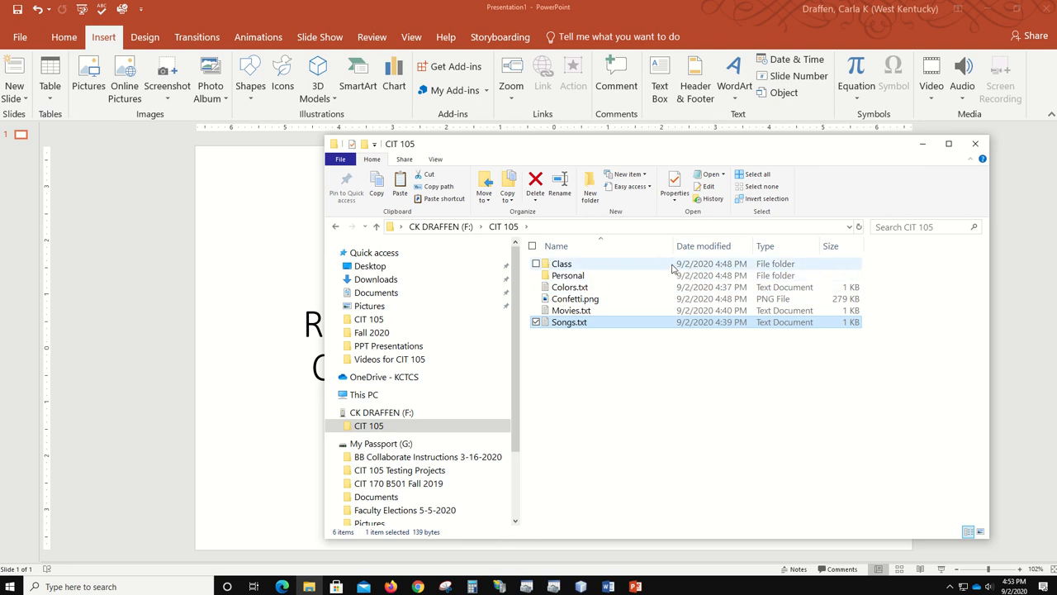
{"action": "left_click", "coordinate": [559, 264]}
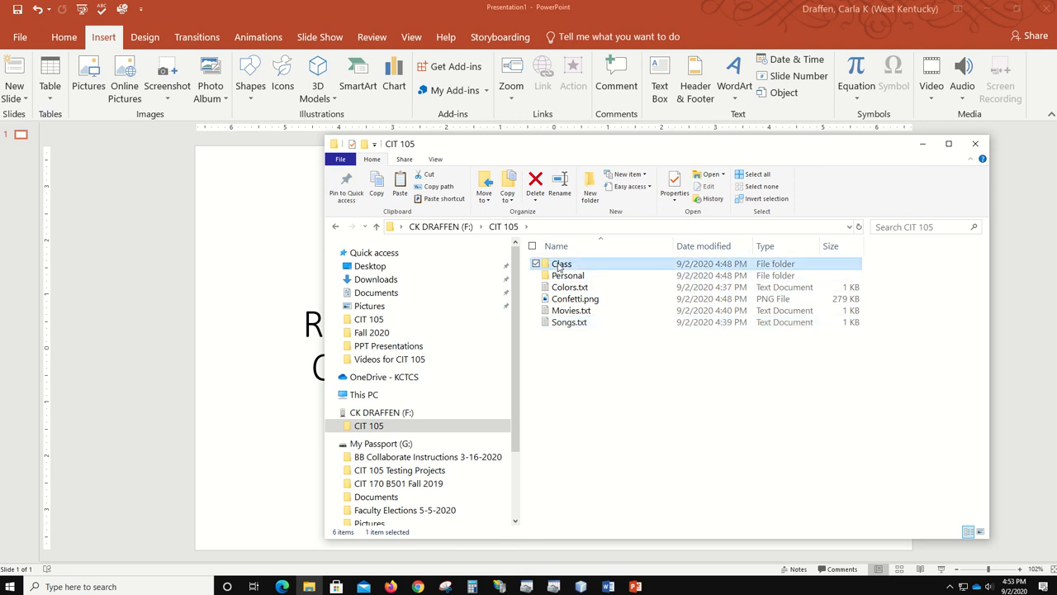
{"action": "double_click", "coordinate": [559, 264]}
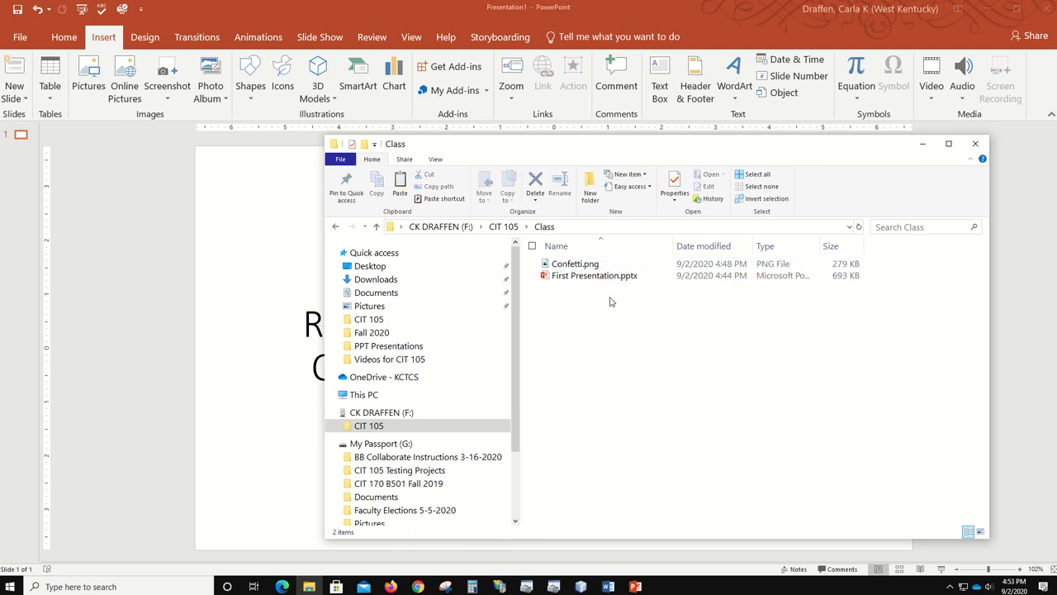
{"action": "left_click", "coordinate": [503, 227]}
{"action": "double_click", "coordinate": [563, 276]}
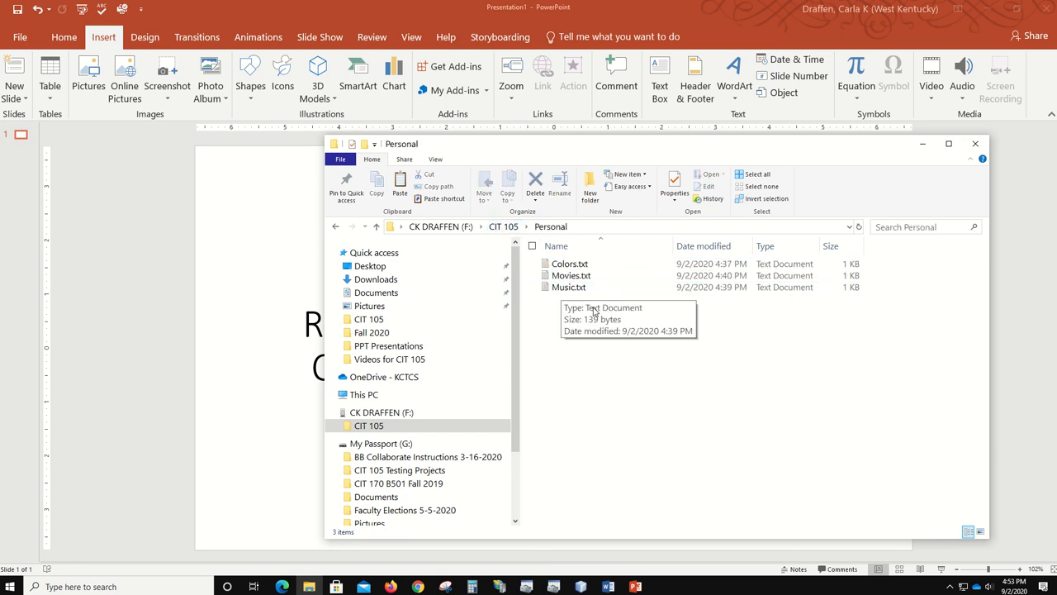
{"action": "left_click", "coordinate": [510, 227]}
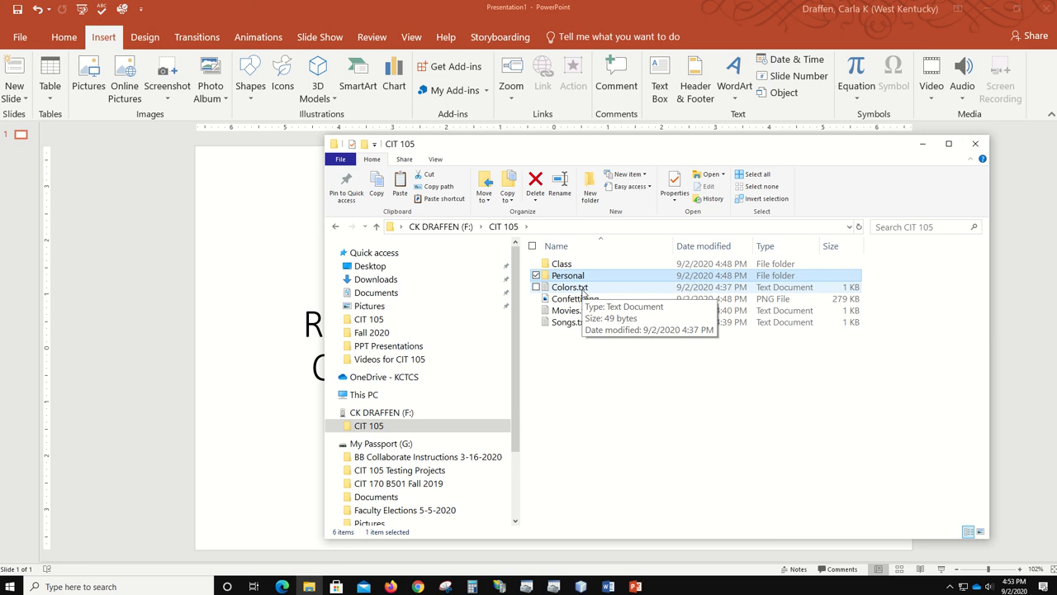
- Select Colors.txt through Songs.txt and permanently delete all four files
{"action": "left_click", "coordinate": [584, 289]}
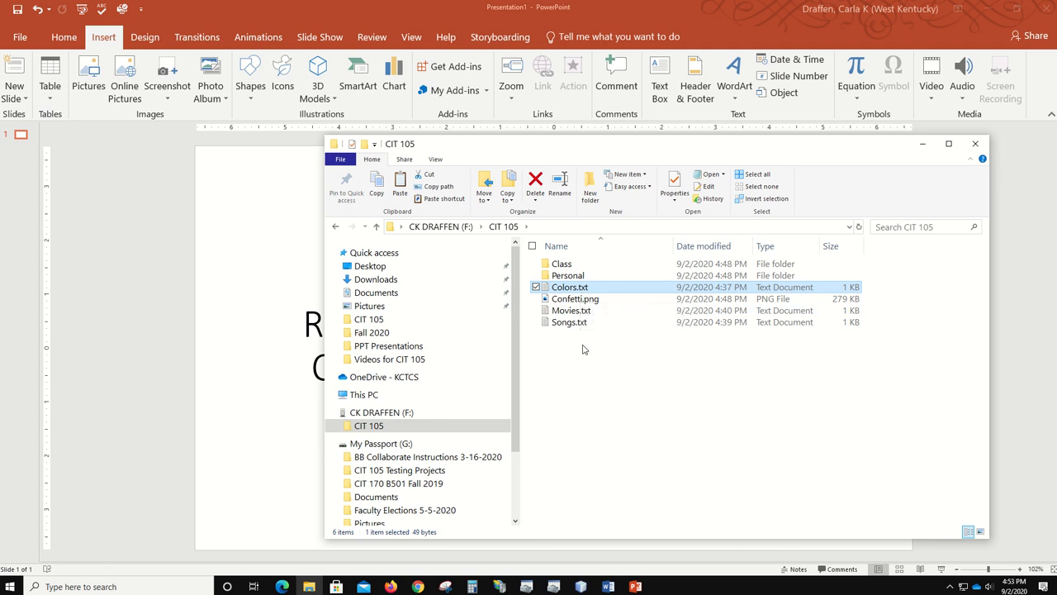
{"action": "left_click", "coordinate": [581, 322], "text": "shift"}
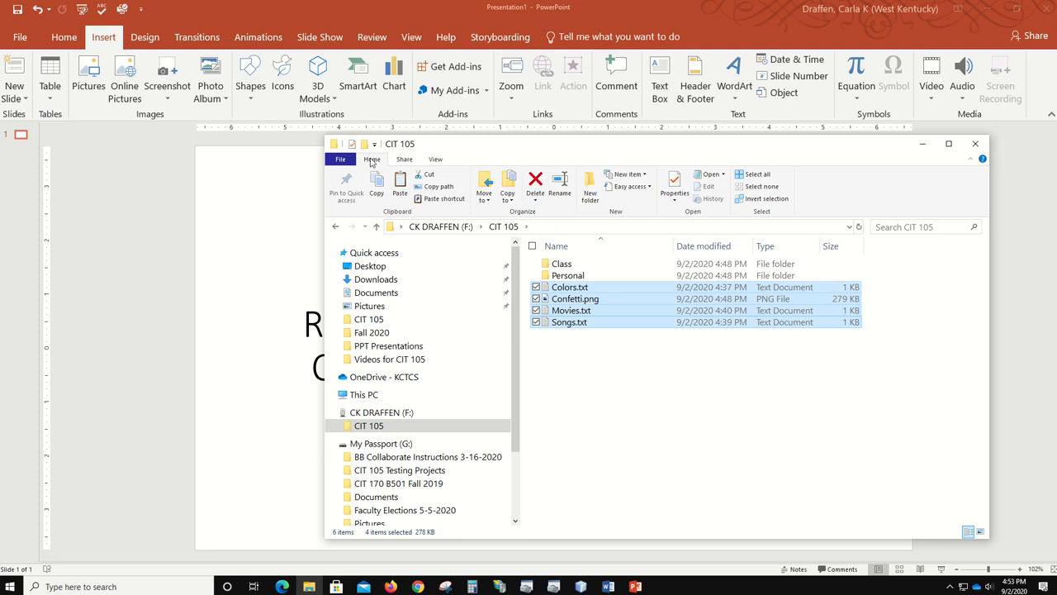
{"action": "left_click", "coordinate": [535, 203]}
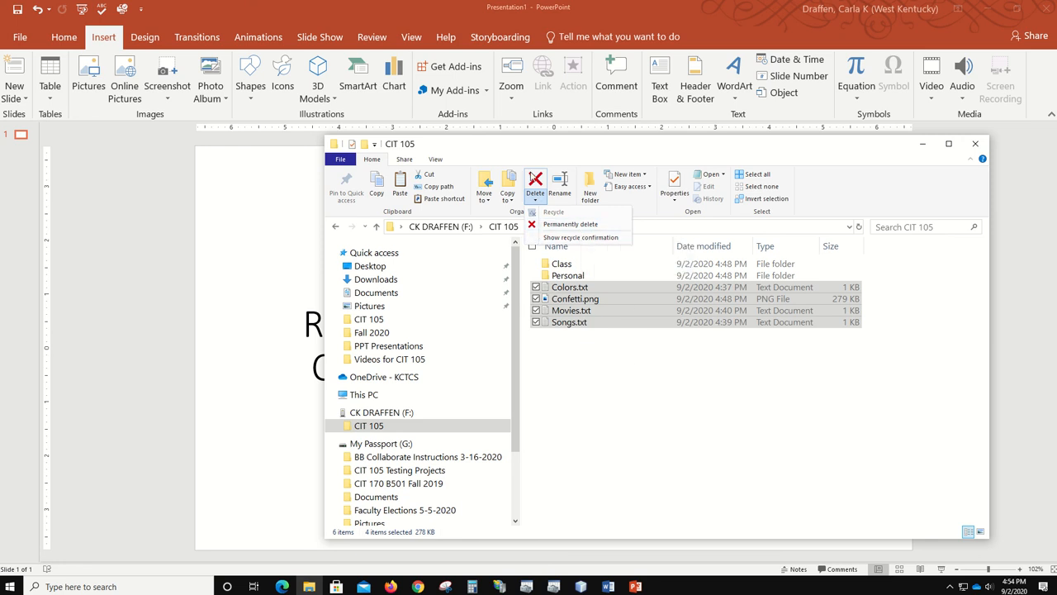
{"action": "left_click", "coordinate": [536, 181]}
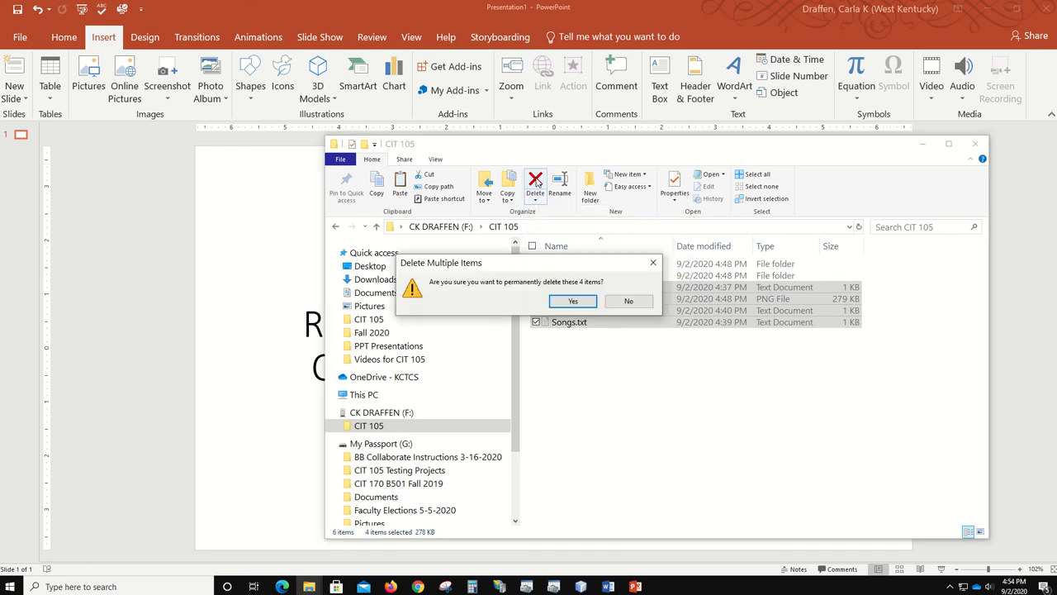
{"action": "left_click", "coordinate": [579, 304]}
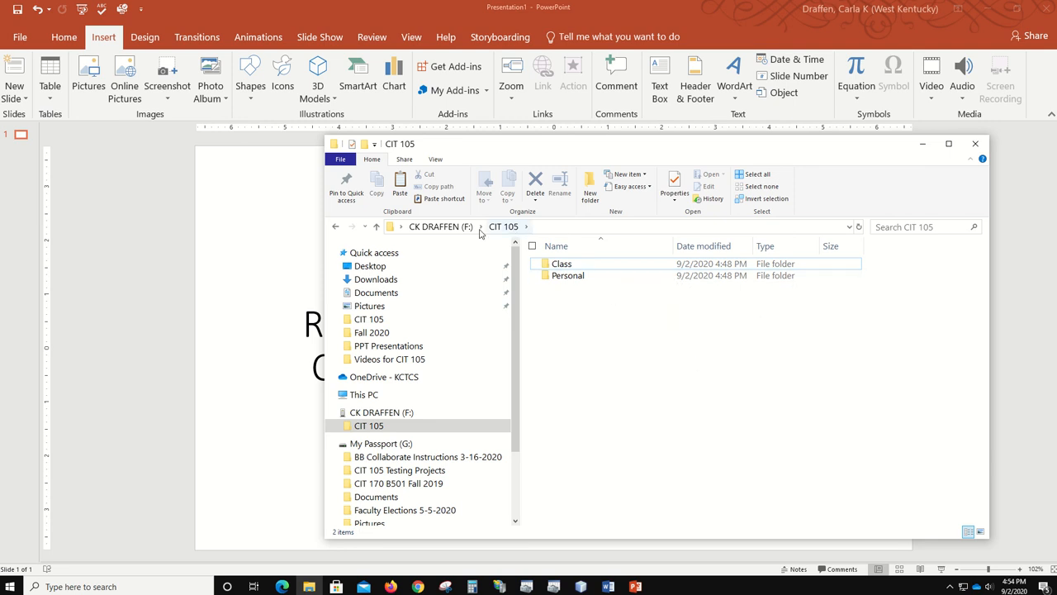
- Create a new compressed (zipped) folder named Example.zip in CIT 105
{"action": "right_click", "coordinate": [647, 360]}
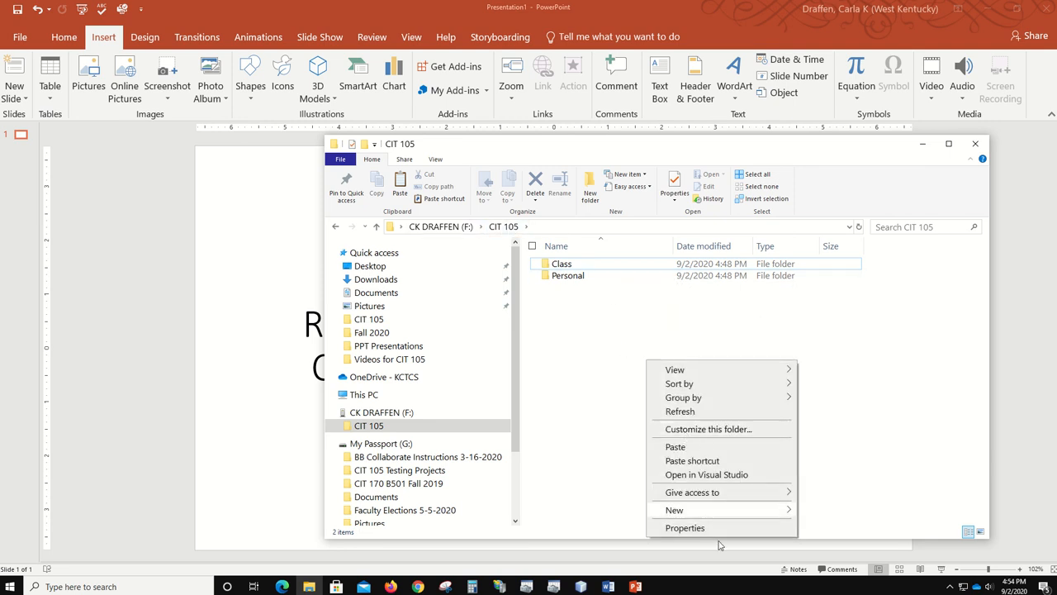
{"action": "mouse_move", "coordinate": [707, 511]}
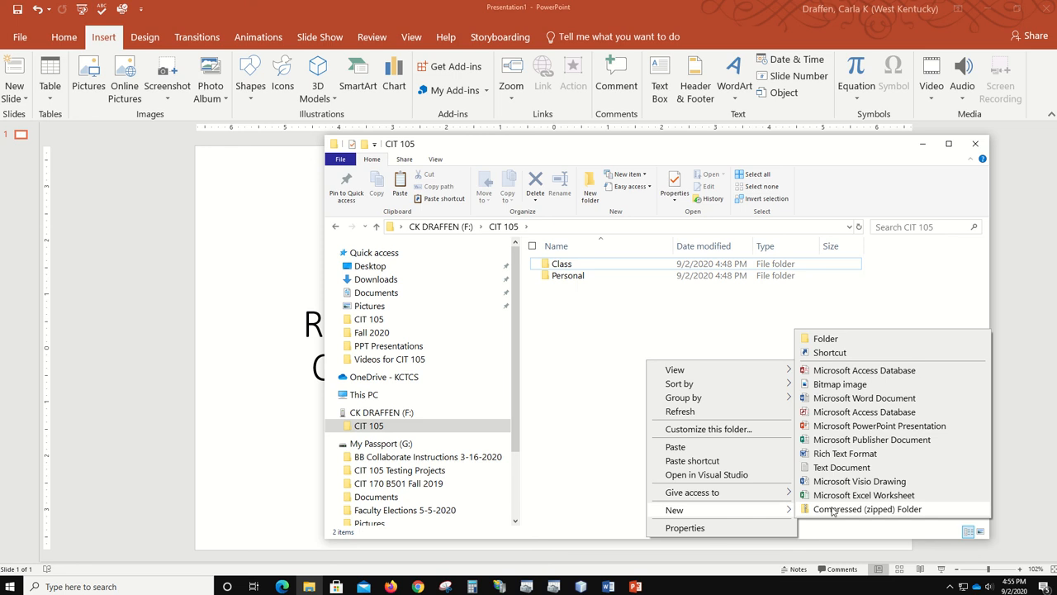
{"action": "left_click", "coordinate": [833, 509]}
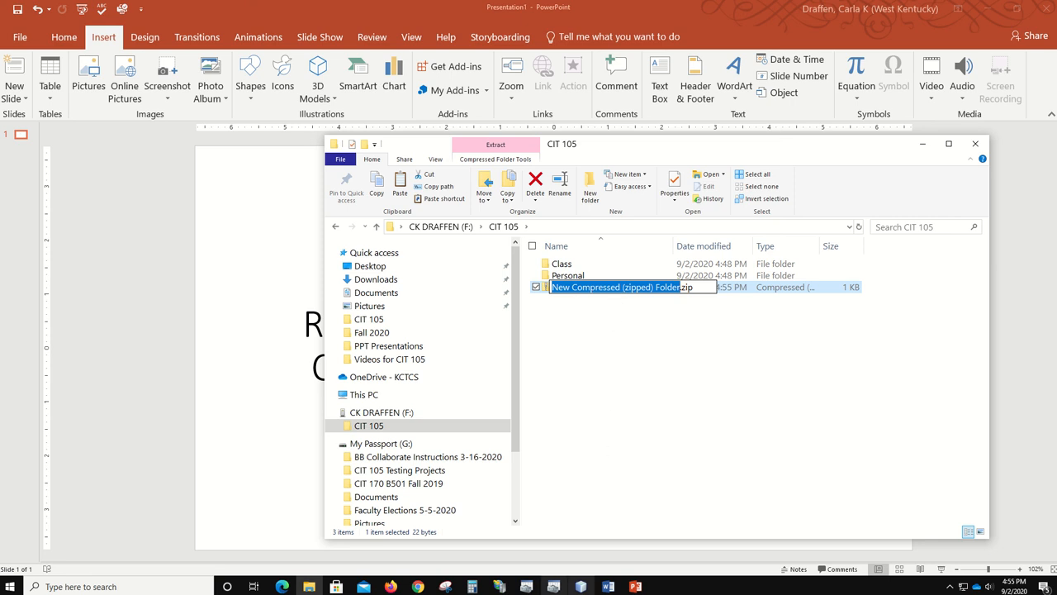
{"action": "type", "text": "Exa"}
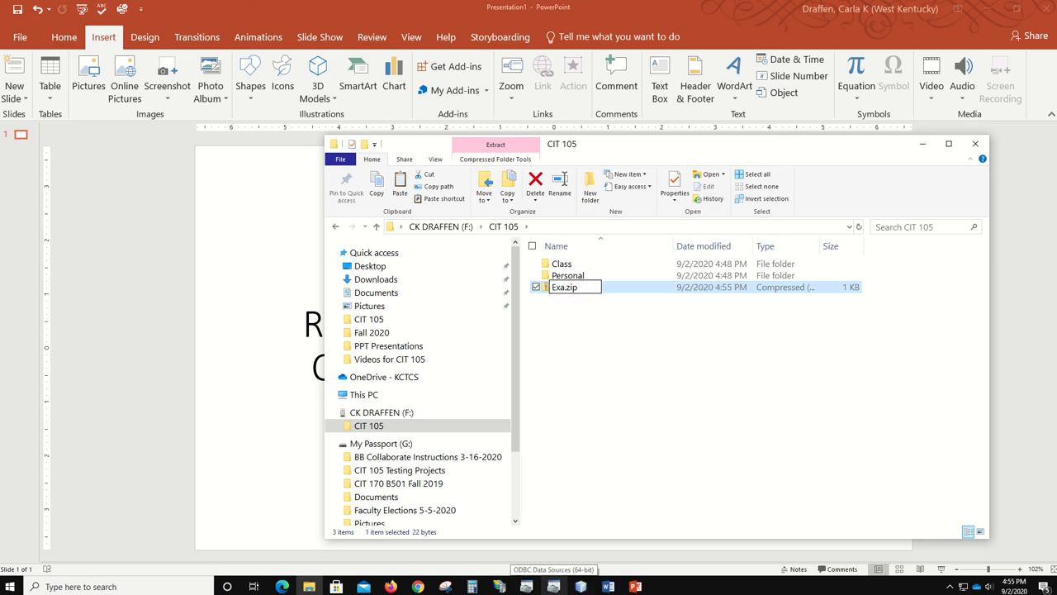
{"action": "type", "text": "mple"}
{"action": "key", "text": "Return"}
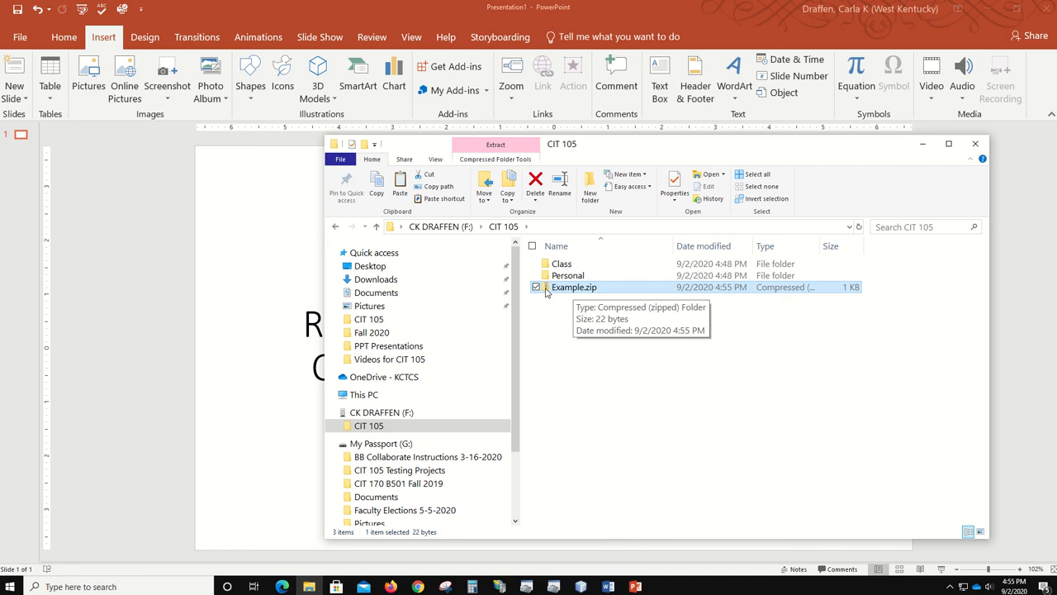
- Switch the CIT 105 layout to Large icons and select the Class folder
{"action": "left_click", "coordinate": [435, 159]}
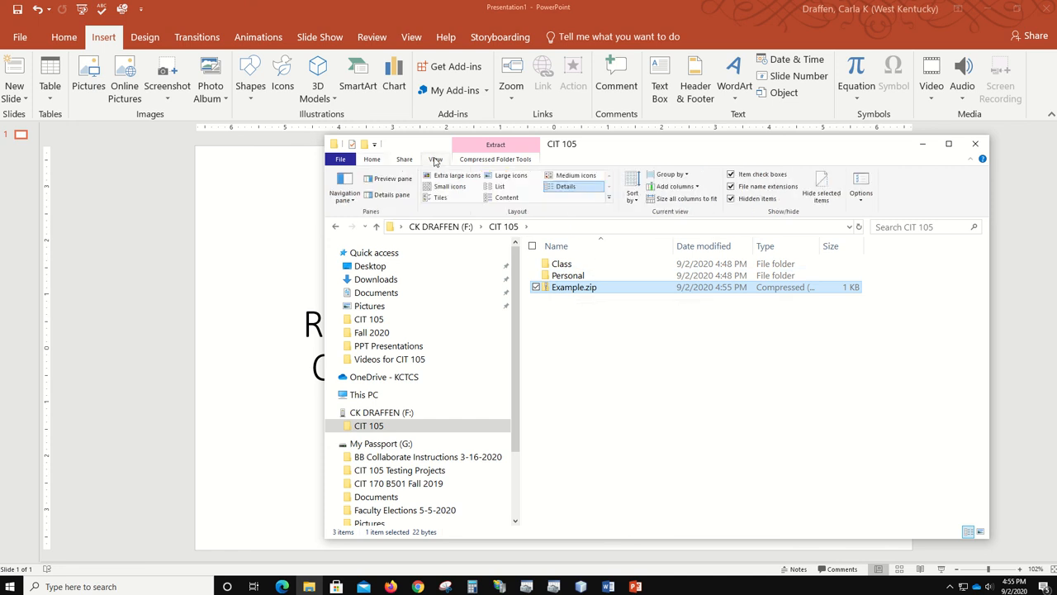
{"action": "left_click", "coordinate": [510, 198]}
{"action": "left_click", "coordinate": [509, 176]}
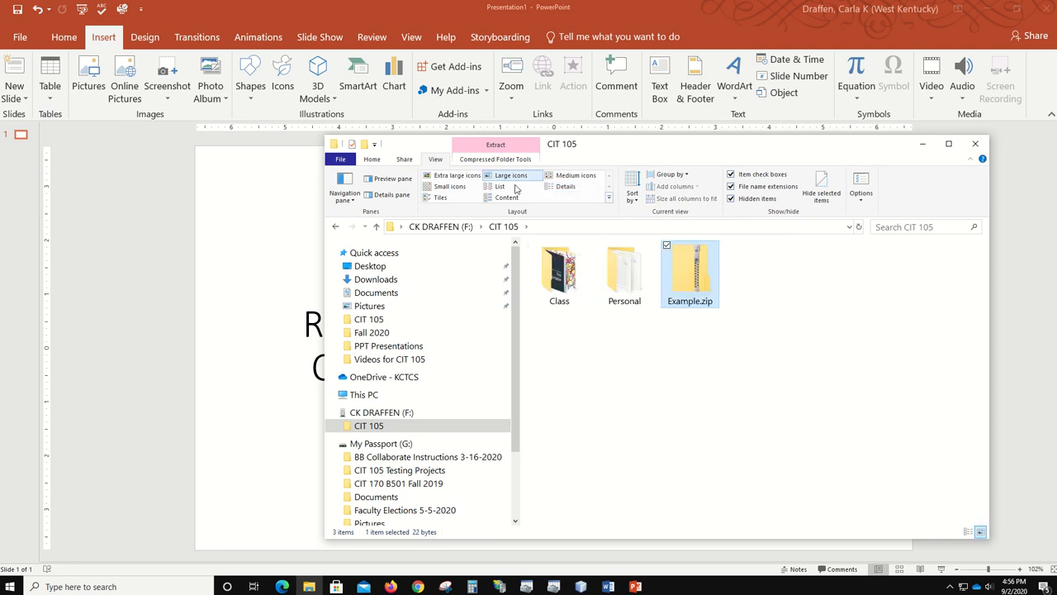
{"action": "left_click", "coordinate": [557, 281]}
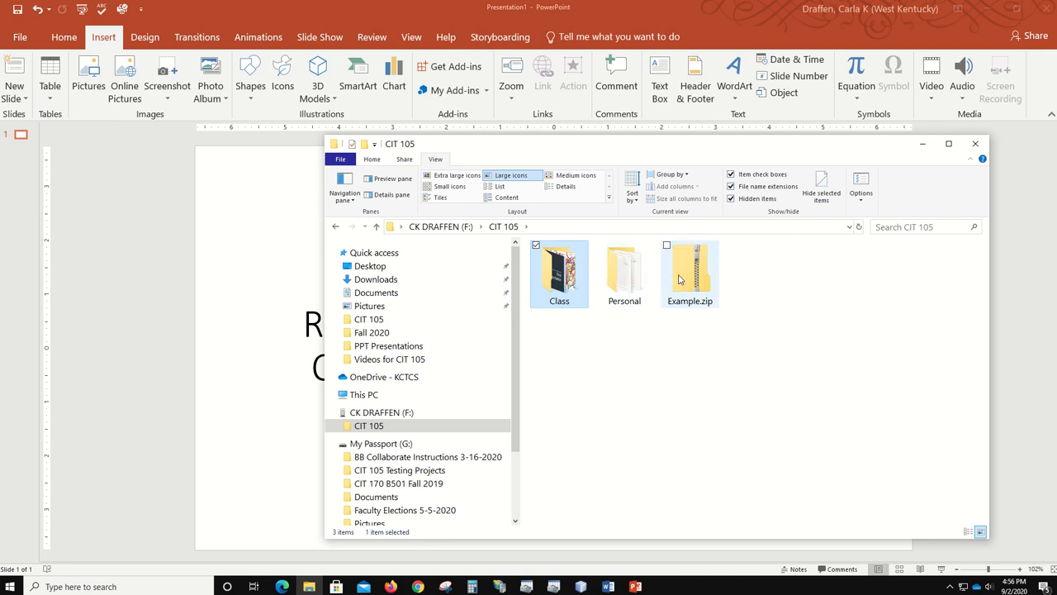
- Select both Class and Personal folders and drag them into Example.zip
{"action": "left_click", "coordinate": [615, 283], "text": "ctrl"}
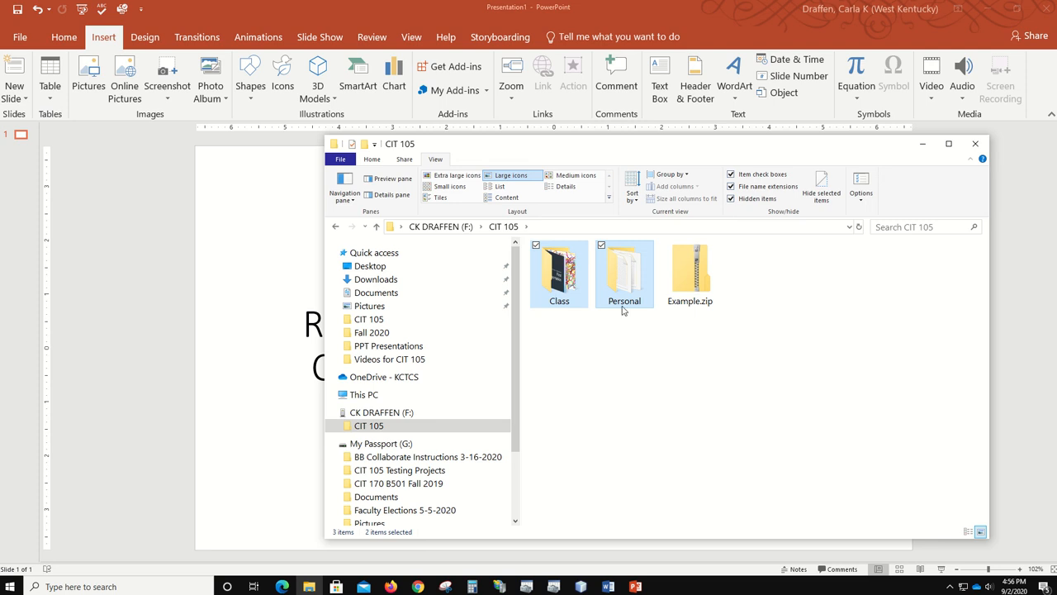
{"action": "mouse_move", "coordinate": [623, 281]}
{"action": "left_click_drag", "start_coordinate": [624, 283], "coordinate": [683, 287]}
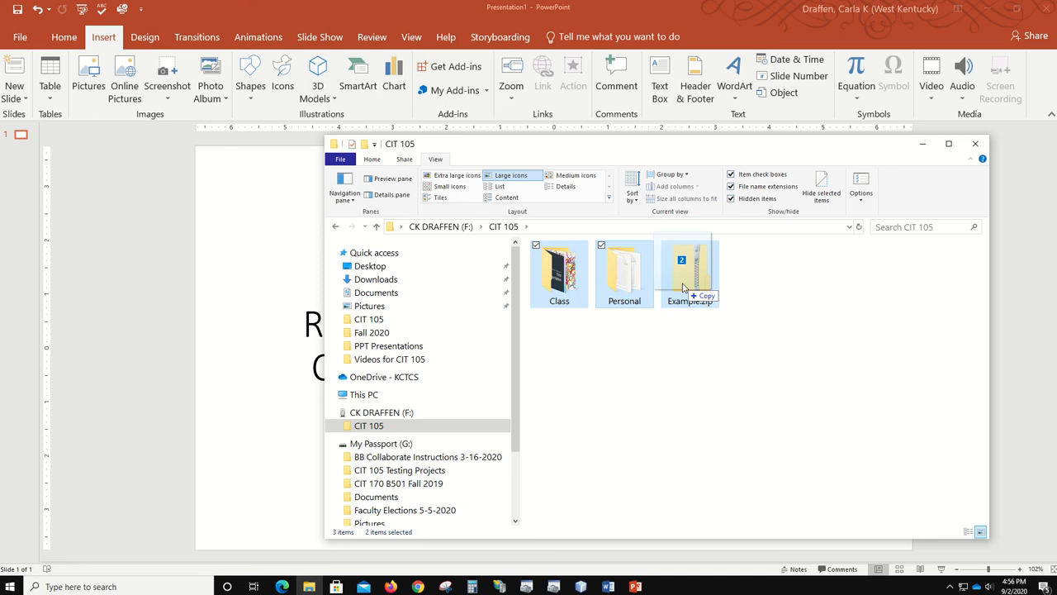
{"action": "left_click_drag", "start_coordinate": [683, 287], "coordinate": [683, 287]}
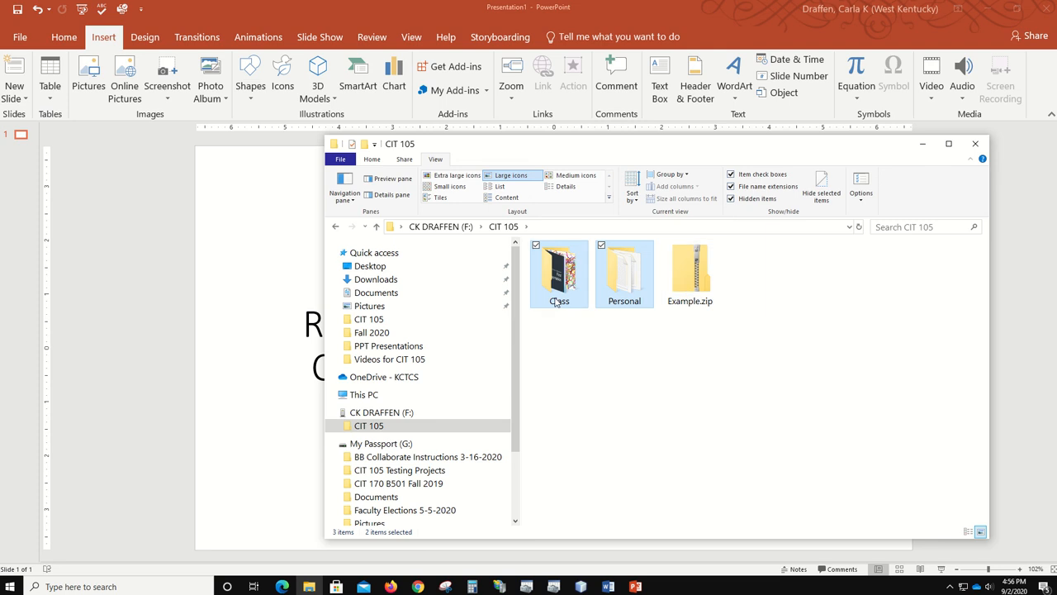
- Open Example.zip full-screen, confirm Class holds Confetti.png and First Presentation.pptx, and return to its top level
{"action": "double_click", "coordinate": [696, 281]}
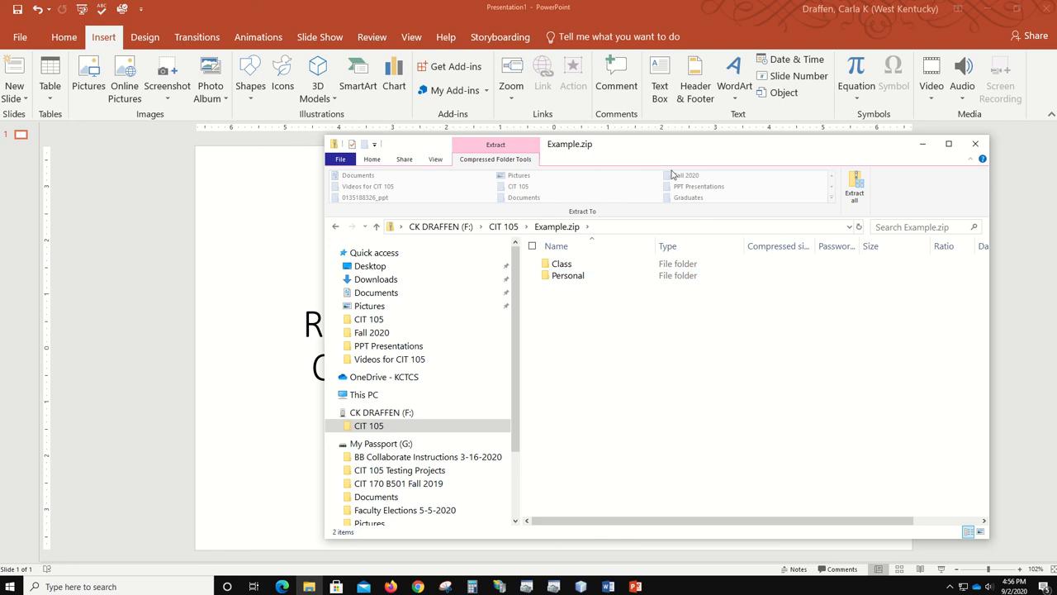
{"action": "left_click", "coordinate": [948, 143]}
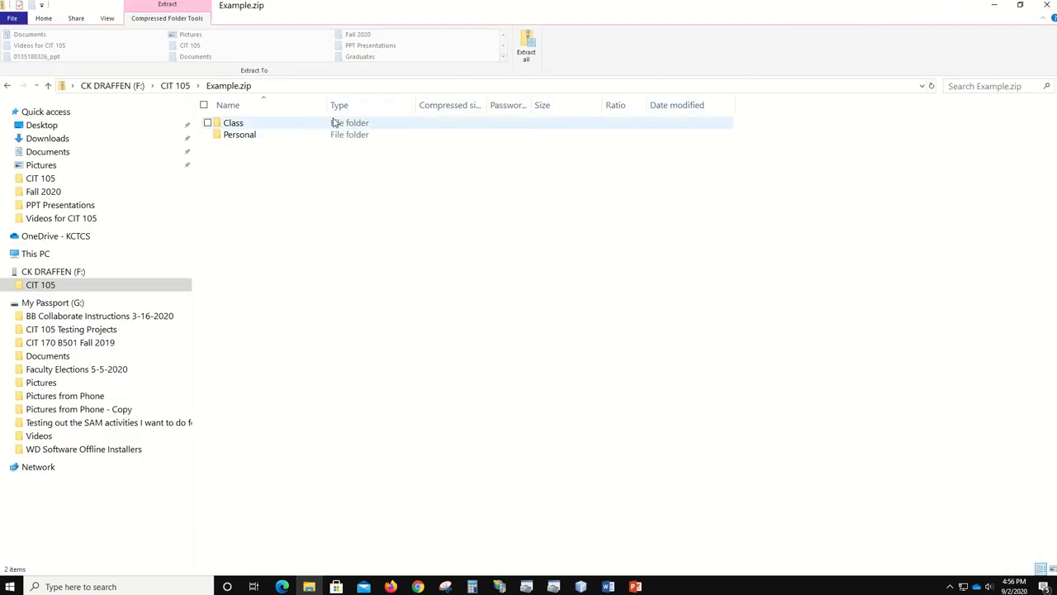
{"action": "double_click", "coordinate": [222, 124]}
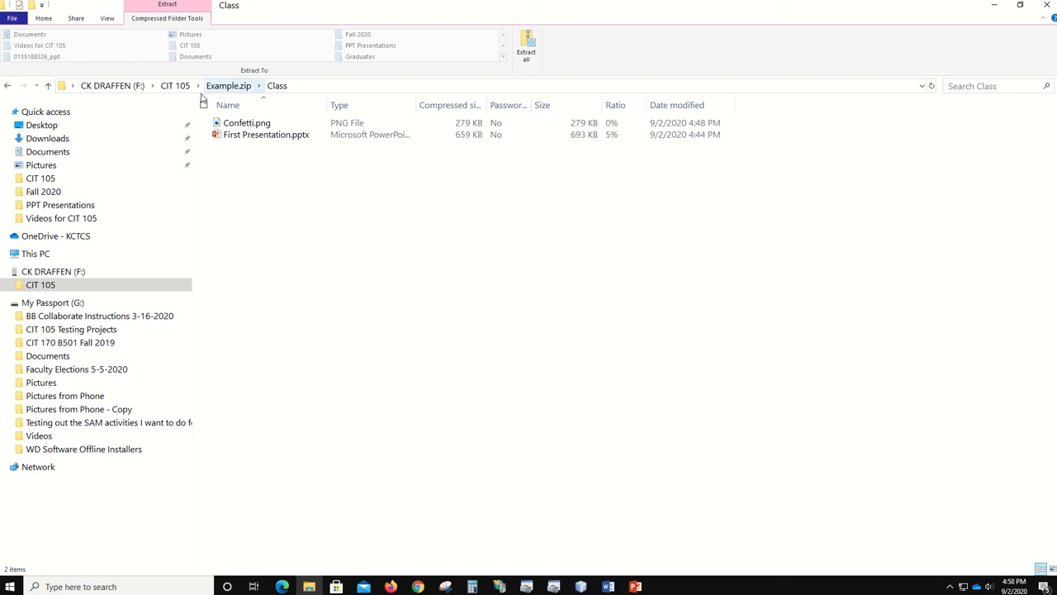
{"action": "left_click", "coordinate": [226, 86]}
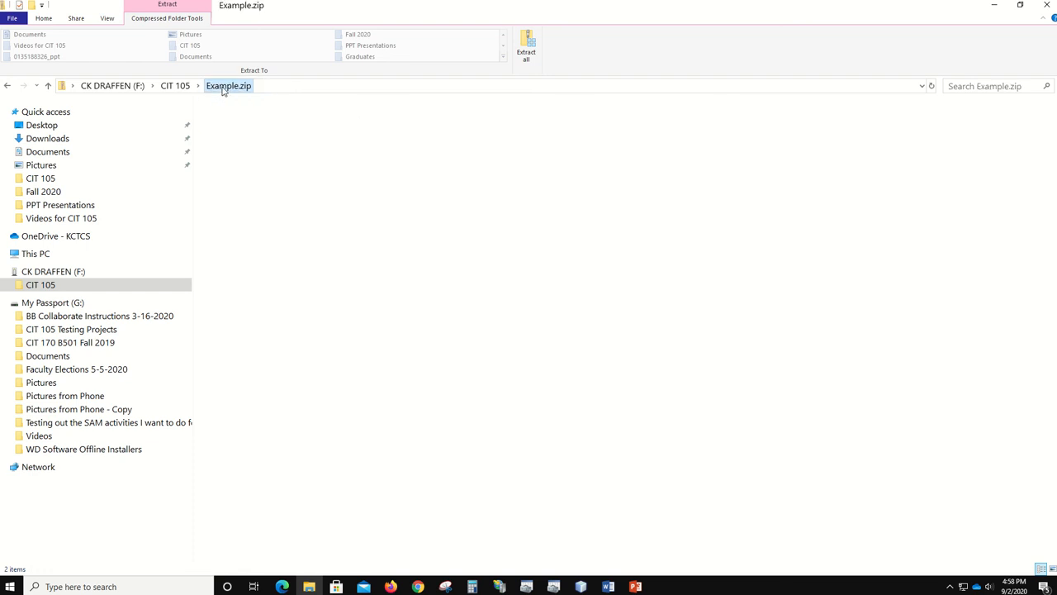
- Open the zipped Personal folder to see Colors.txt, Movies.txt and Music.txt
{"action": "double_click", "coordinate": [241, 139]}
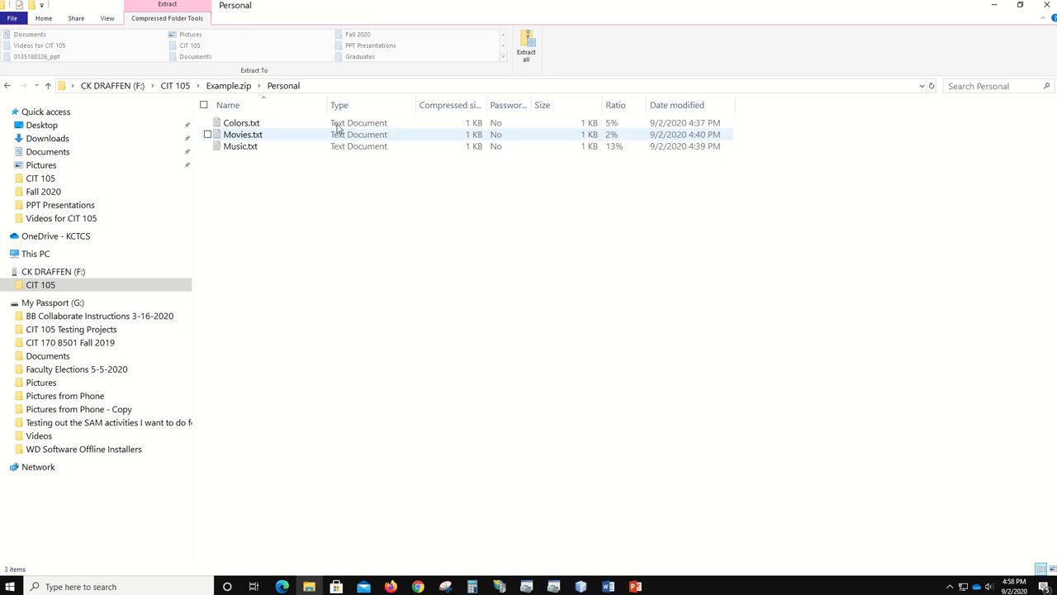
- View the Personal files in Content, List, then Details layouts, and go back to CIT 105
{"action": "left_click", "coordinate": [107, 19]}
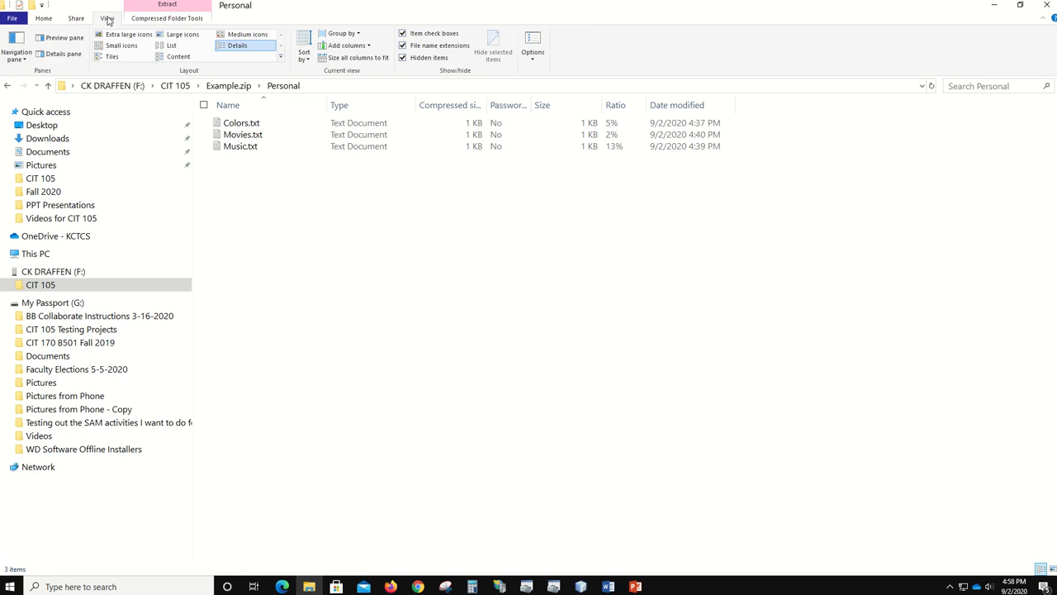
{"action": "left_click", "coordinate": [178, 56]}
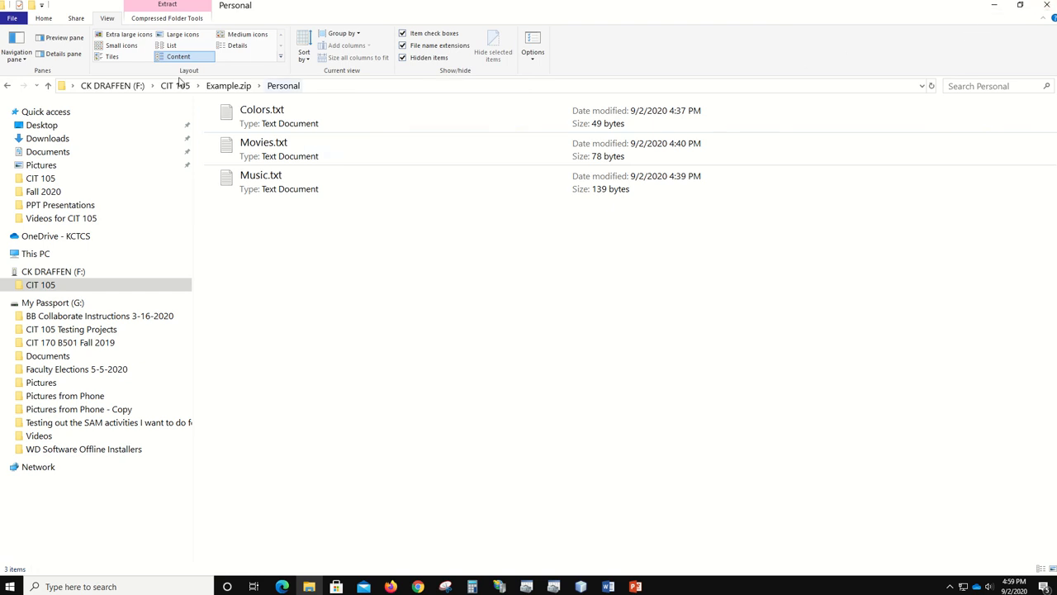
{"action": "left_click", "coordinate": [193, 47]}
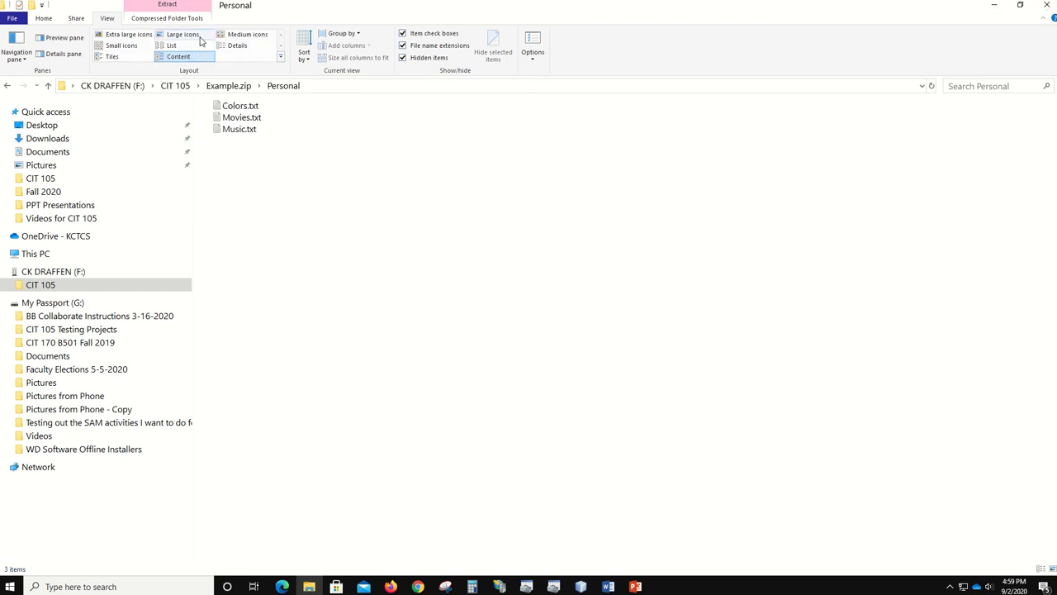
{"action": "left_click", "coordinate": [221, 46]}
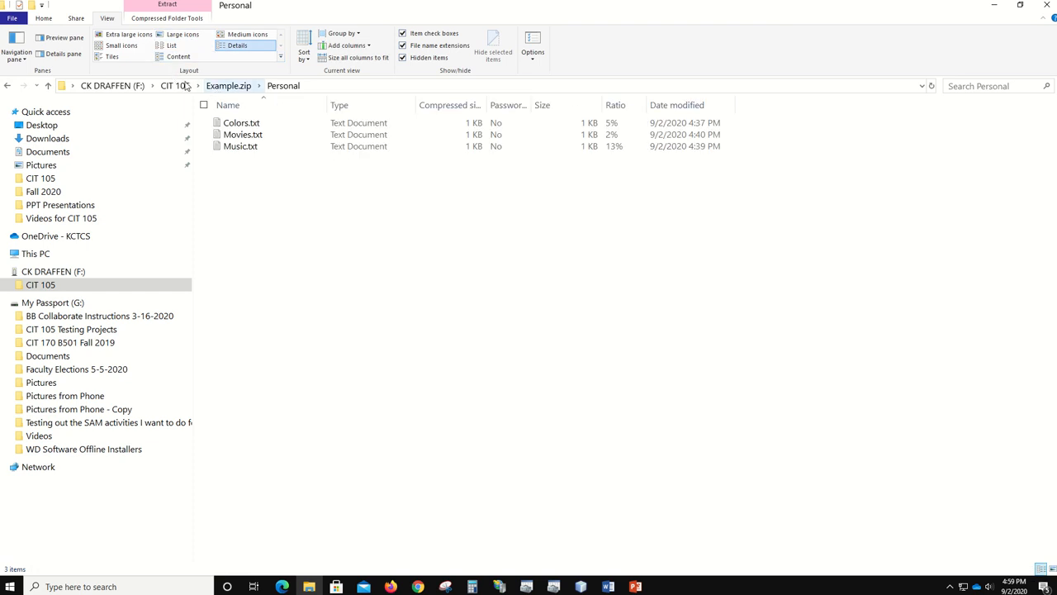
{"action": "left_click", "coordinate": [183, 86]}
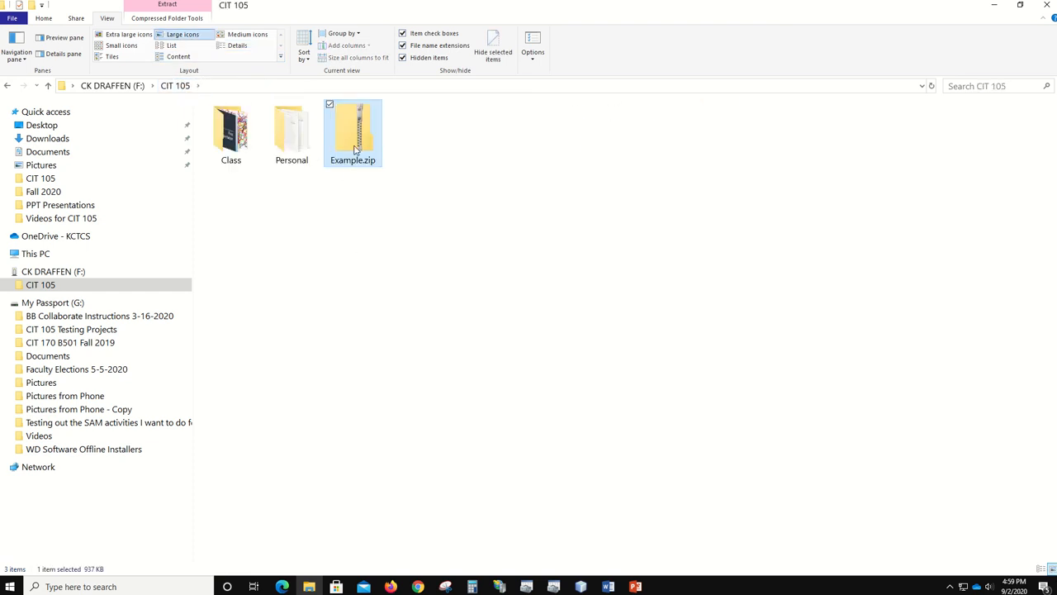
- Bring the Edge browser showing the CIT 105 Blackboard course onto this screen
{"action": "mouse_move", "coordinate": [359, 142]}
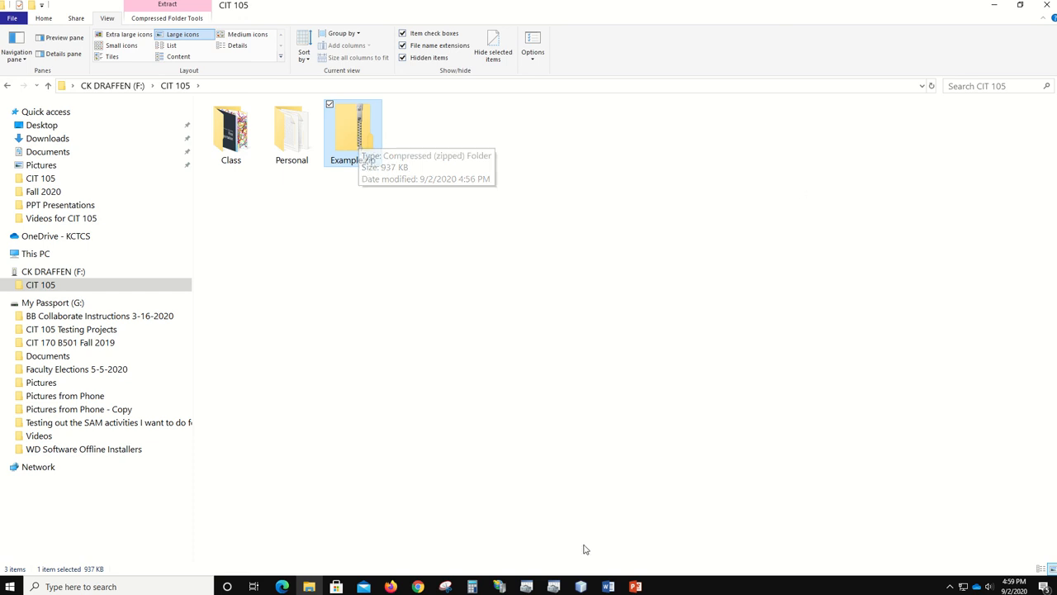
{"action": "left_click", "coordinate": [282, 587]}
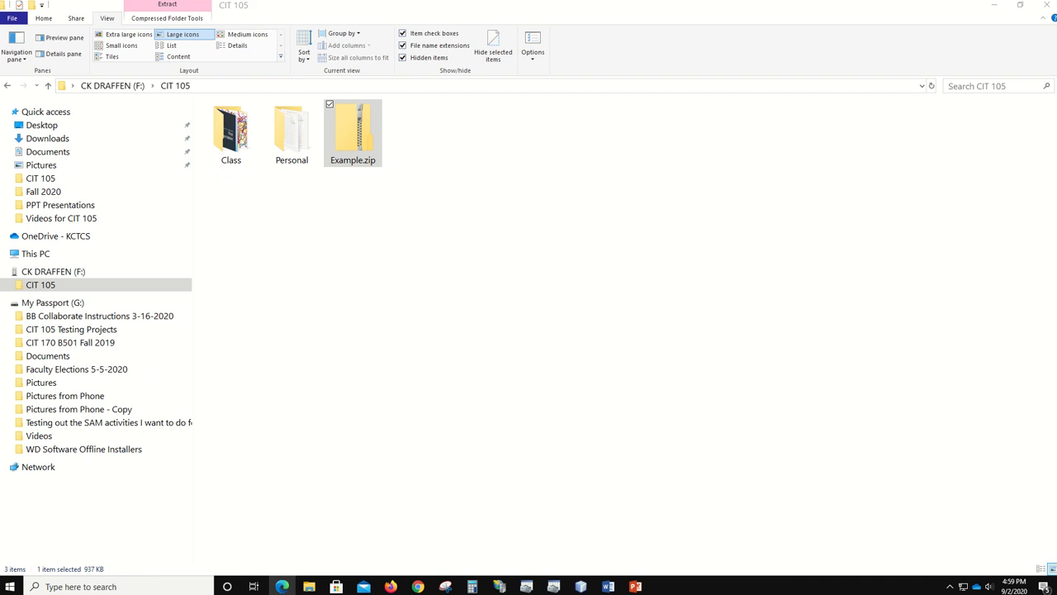
{"action": "left_click_drag", "start_coordinate": [1056, 137], "coordinate": [623, 133]}
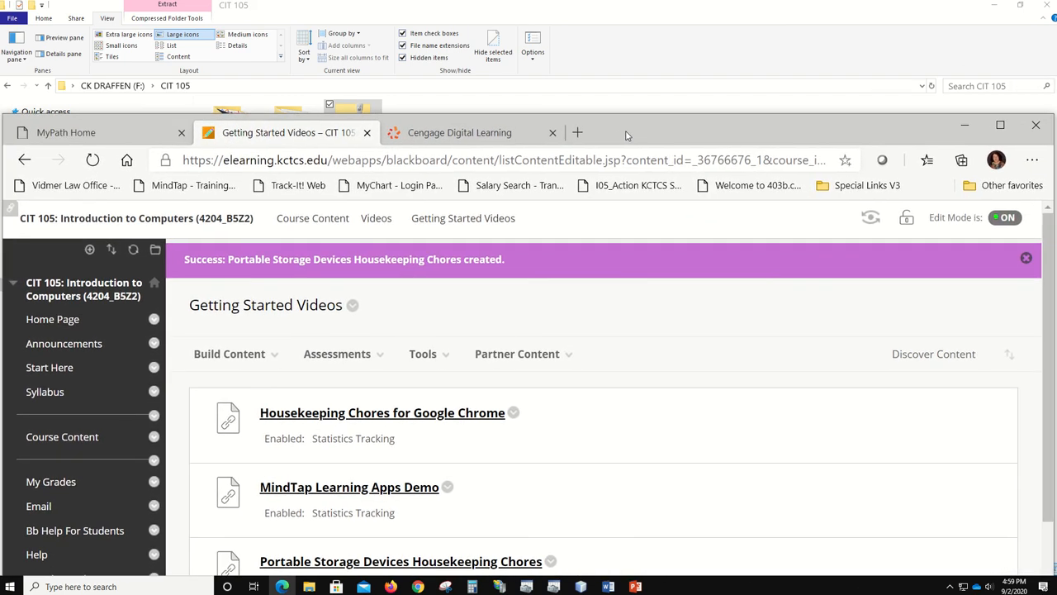
- Go through Course Content > Assignments > Operating Systems: Windows 10 to the OS Assignment upload page
{"action": "left_click", "coordinate": [70, 441]}
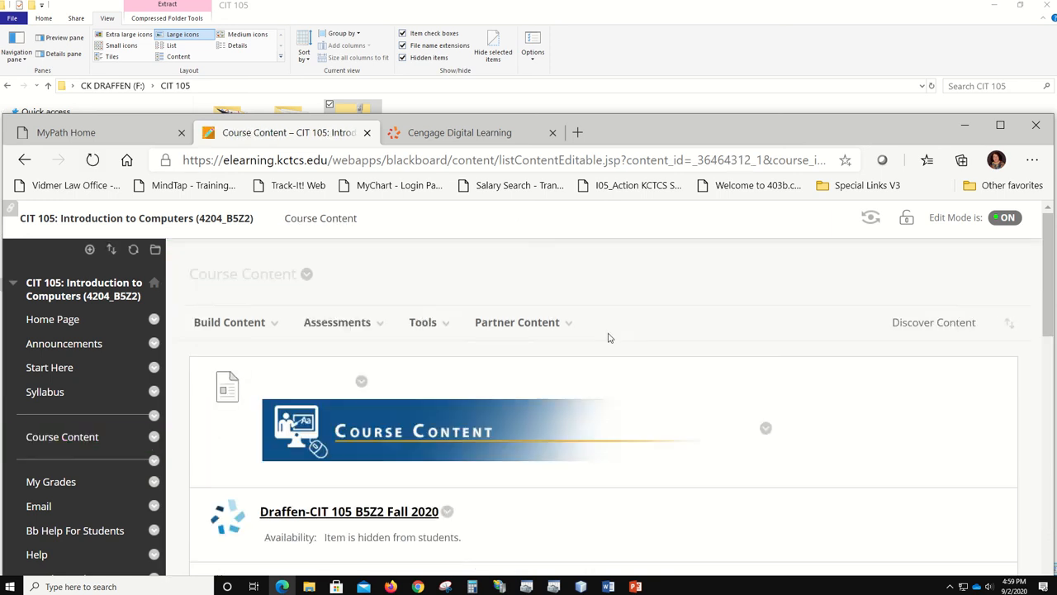
{"action": "scroll", "coordinate": [601, 346], "scroll_direction": "down", "scroll_amount": 5}
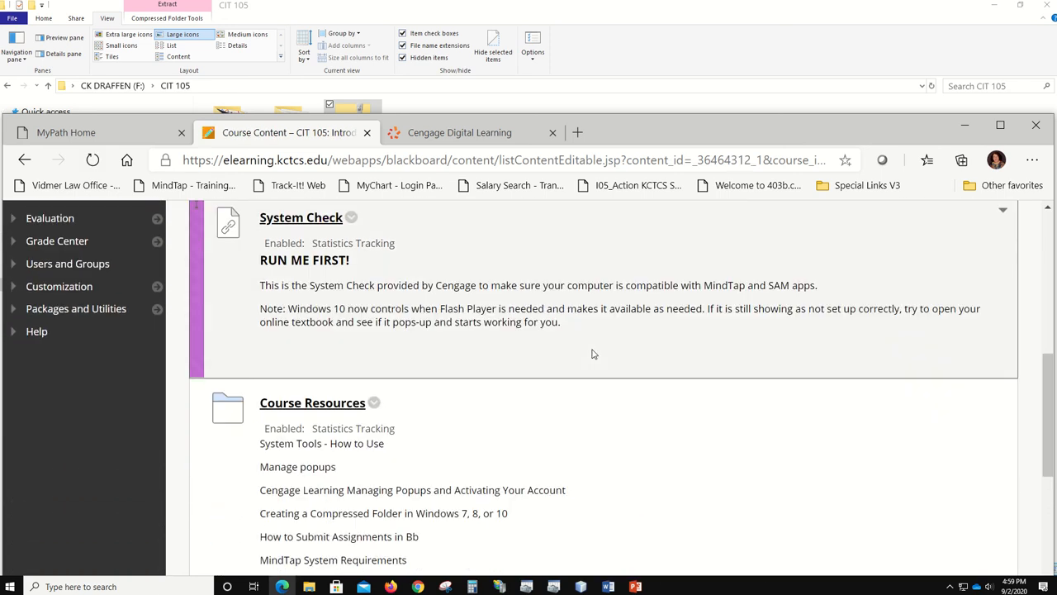
{"action": "scroll", "coordinate": [593, 354], "scroll_direction": "down", "scroll_amount": 5}
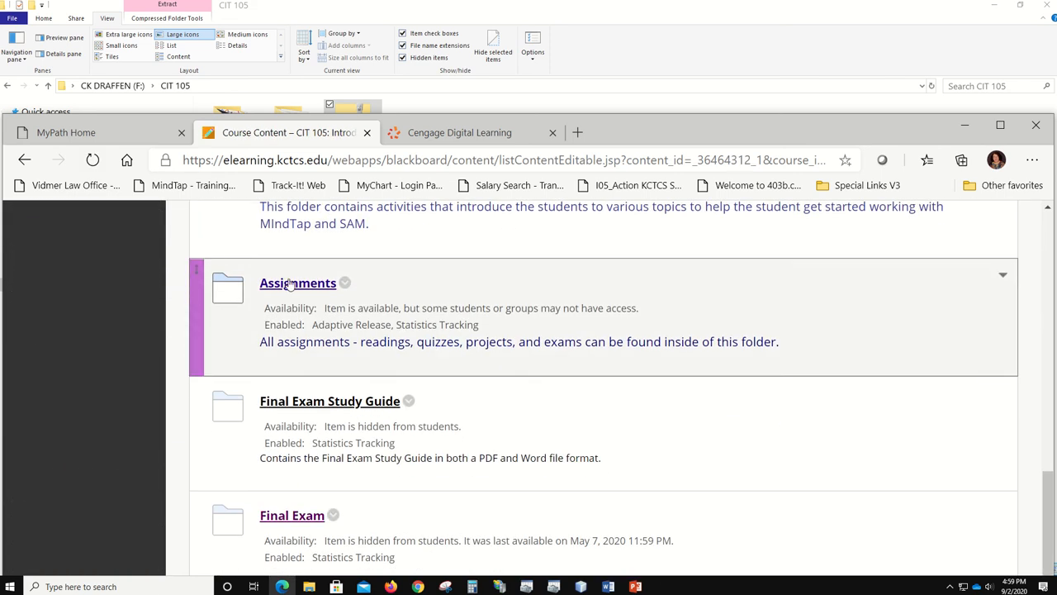
{"action": "left_click", "coordinate": [293, 285]}
{"action": "scroll", "coordinate": [636, 341], "scroll_direction": "down", "scroll_amount": 3}
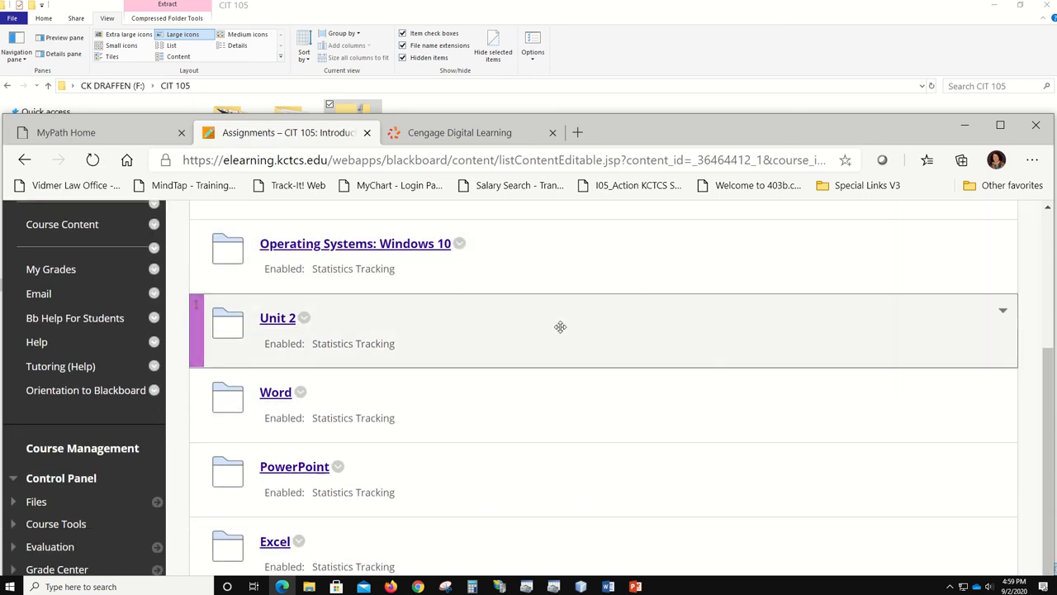
{"action": "left_click", "coordinate": [384, 246]}
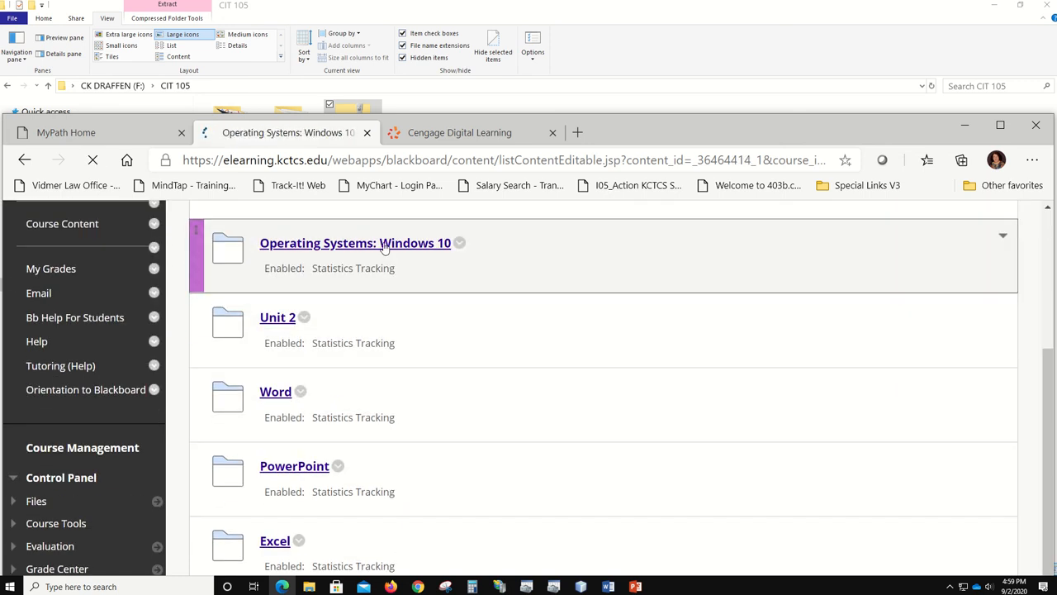
{"action": "scroll", "coordinate": [680, 331], "scroll_direction": "down", "scroll_amount": 10}
{"action": "scroll", "coordinate": [376, 330], "scroll_direction": "up", "scroll_amount": 1}
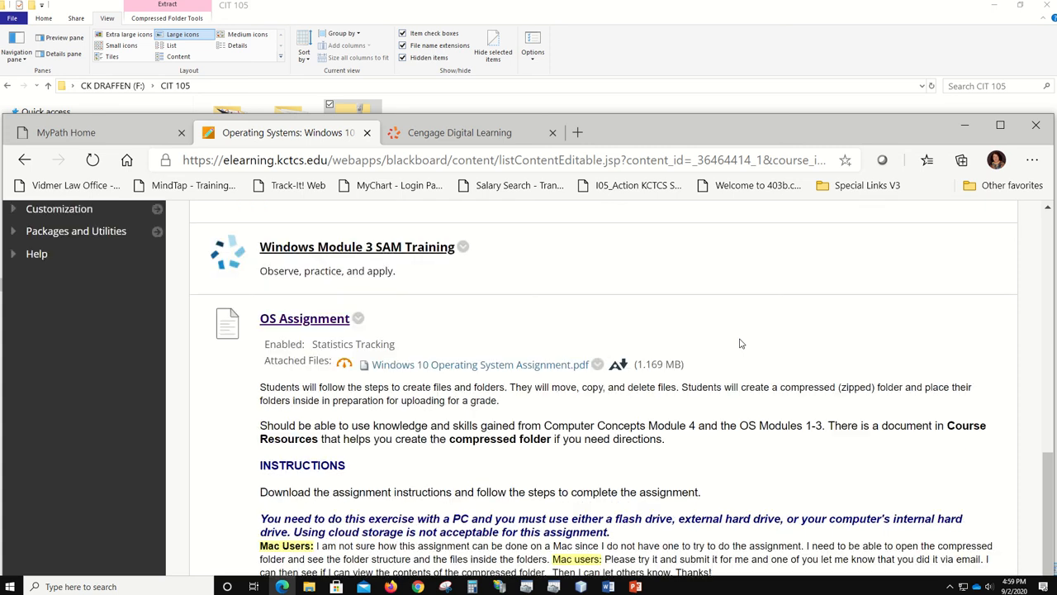
{"action": "left_click", "coordinate": [316, 326]}
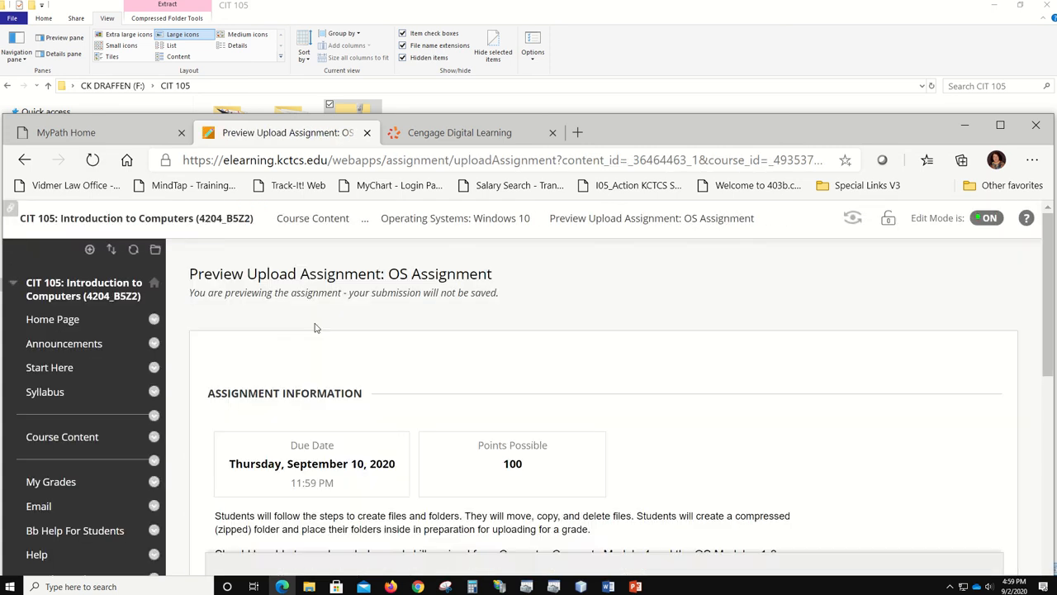
- Attach Example.zip from F:\CIT 105 via Browse My Computer to the OS Assignment
{"action": "scroll", "coordinate": [649, 333], "scroll_direction": "down", "scroll_amount": 8}
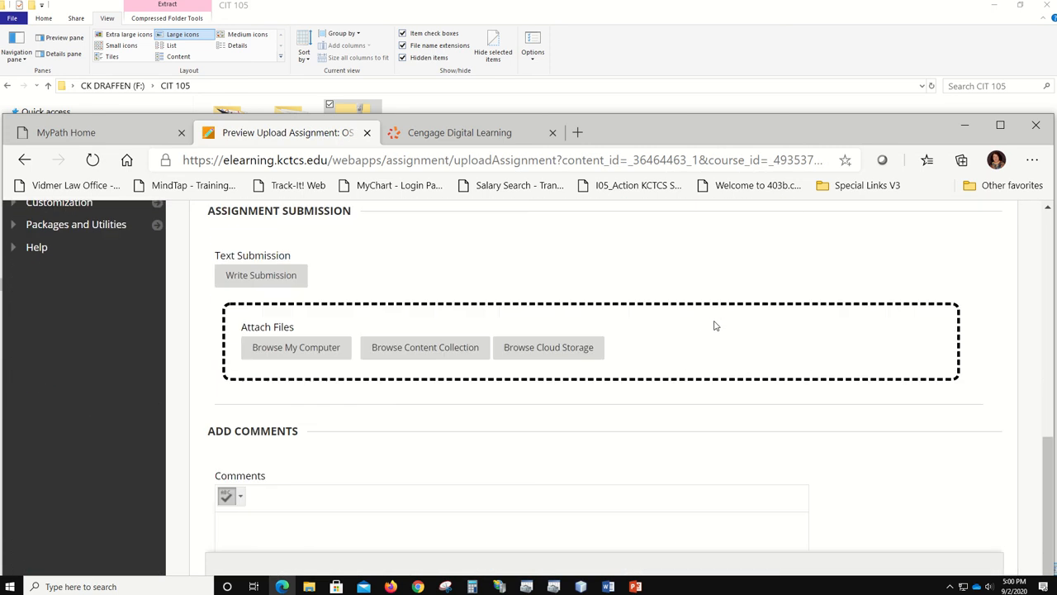
{"action": "left_click", "coordinate": [287, 338]}
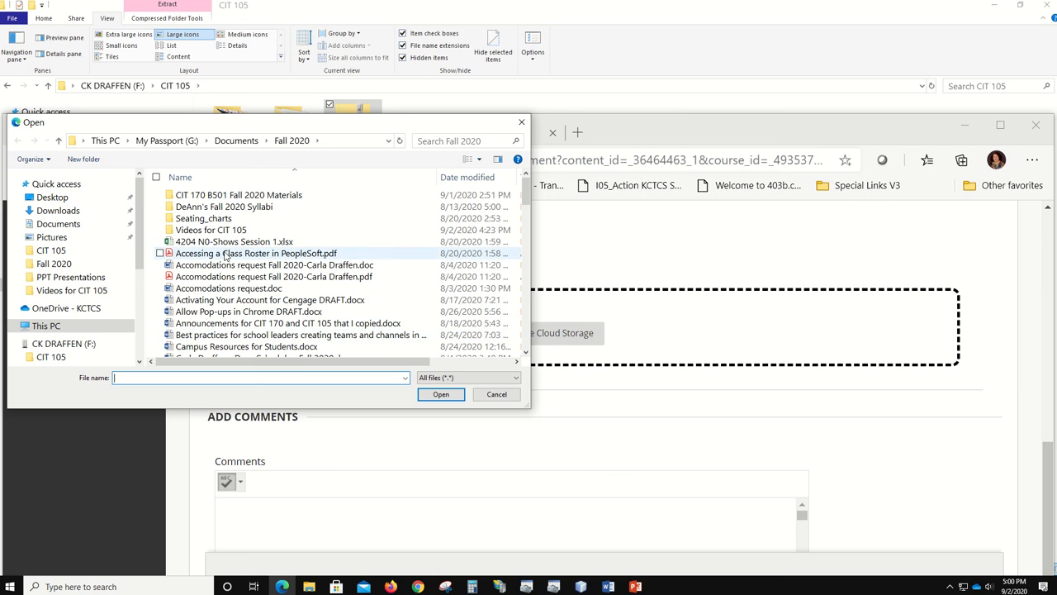
{"action": "left_click", "coordinate": [71, 361]}
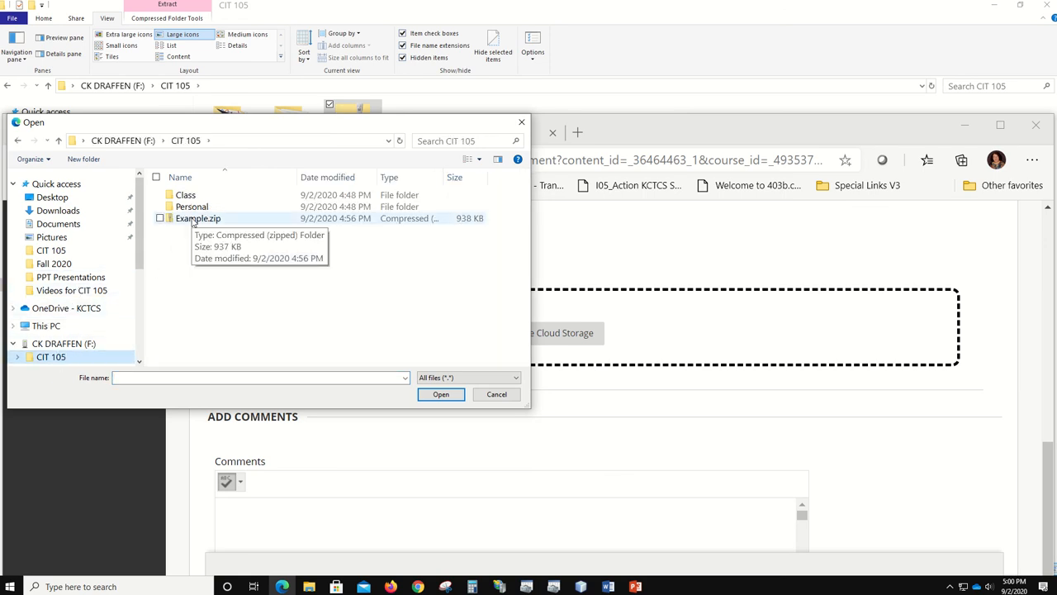
{"action": "left_click", "coordinate": [194, 220]}
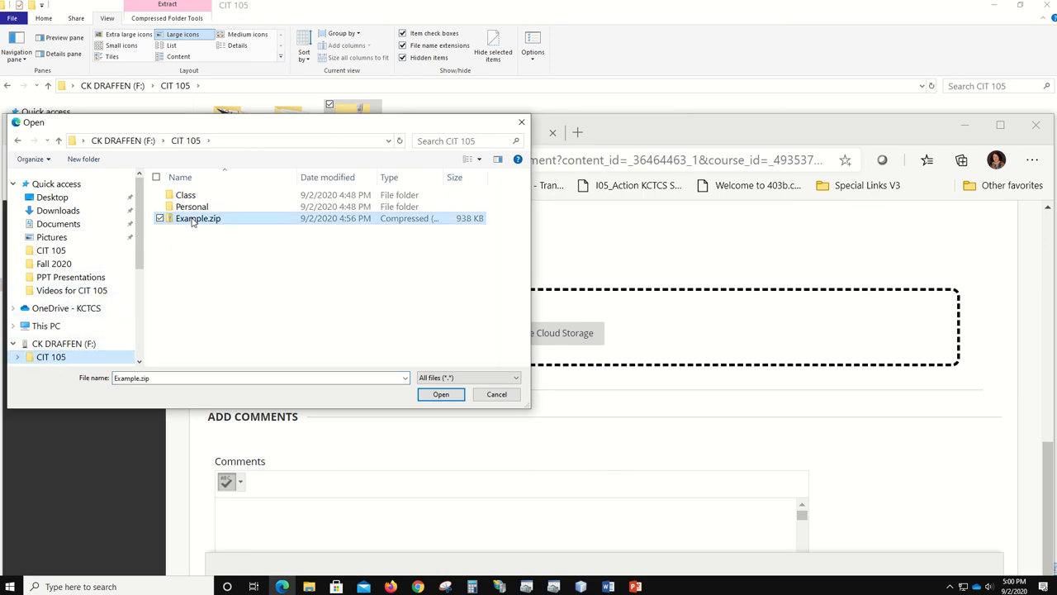
{"action": "left_click", "coordinate": [440, 395]}
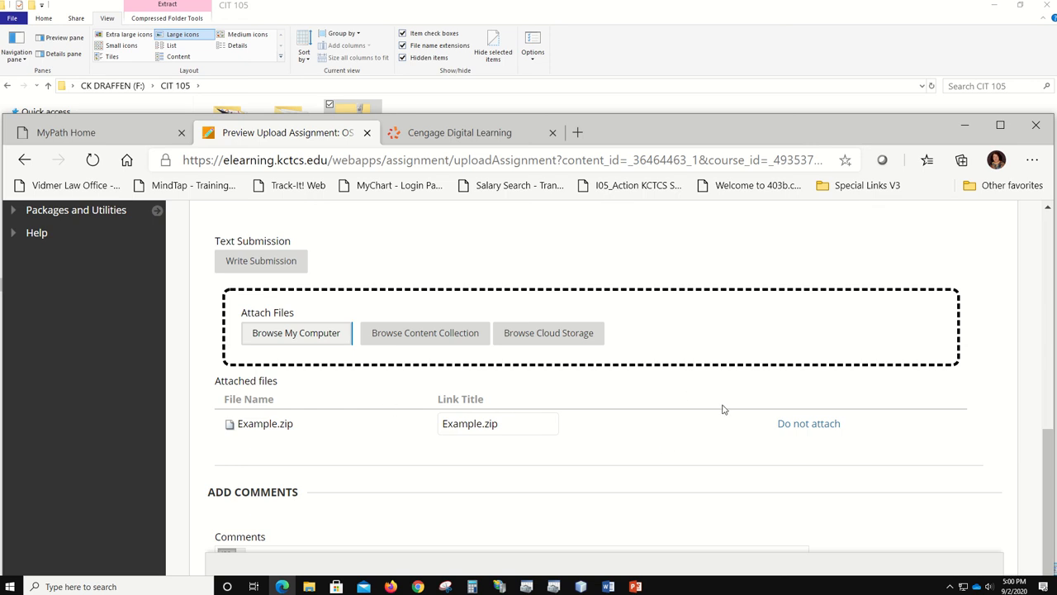
- Raise the browser to check the page bottom, then choose Do not attach for Example.zip
{"action": "scroll", "coordinate": [721, 407], "scroll_direction": "down", "scroll_amount": 3}
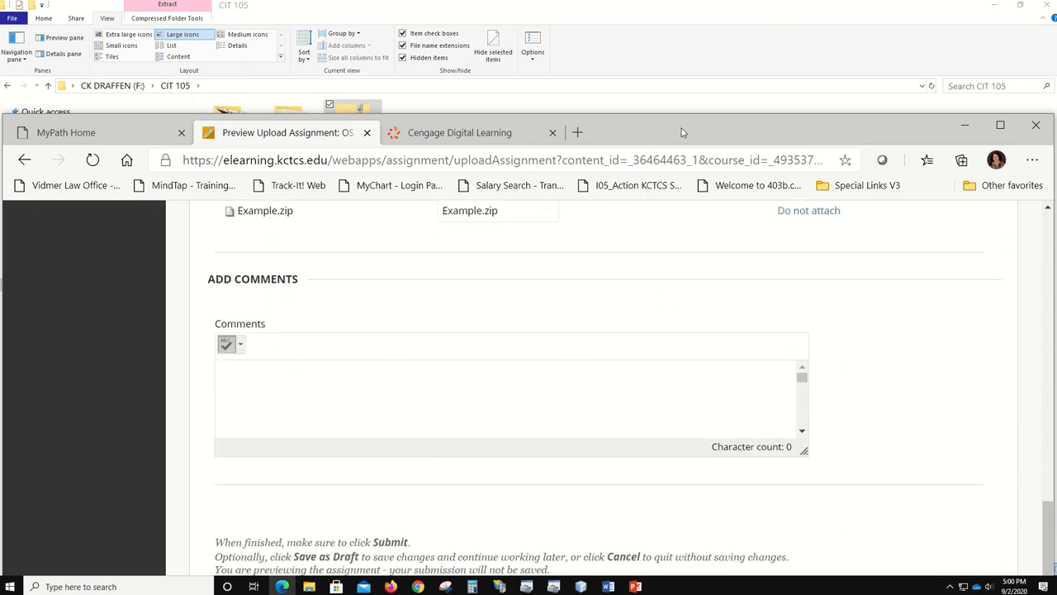
{"action": "left_click_drag", "start_coordinate": [680, 123], "coordinate": [672, 17]}
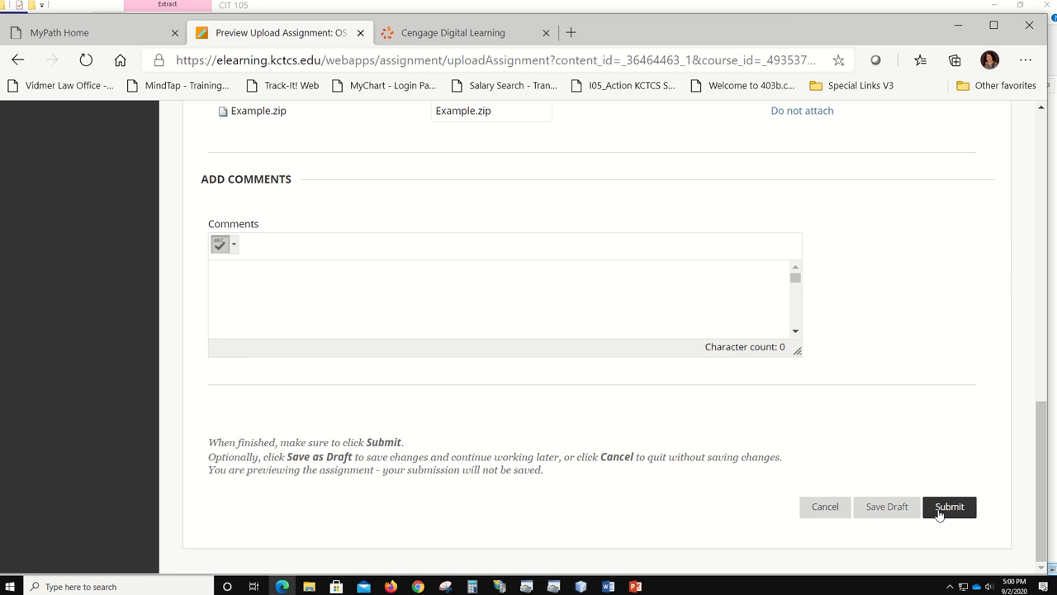
{"action": "scroll", "coordinate": [582, 354], "scroll_direction": "up", "scroll_amount": 2}
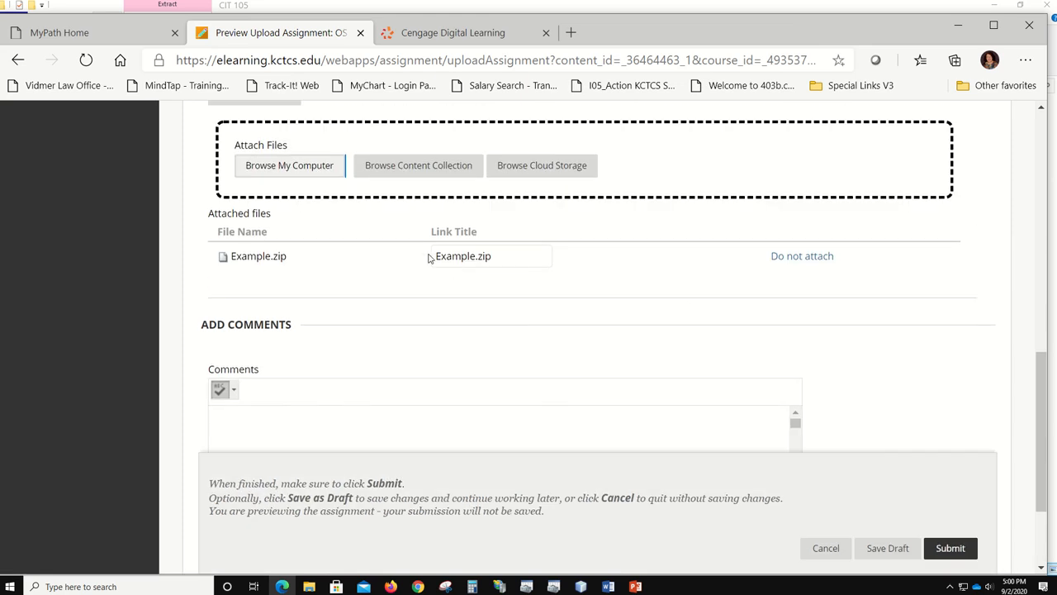
{"action": "scroll", "coordinate": [908, 363], "scroll_direction": "down", "scroll_amount": 2}
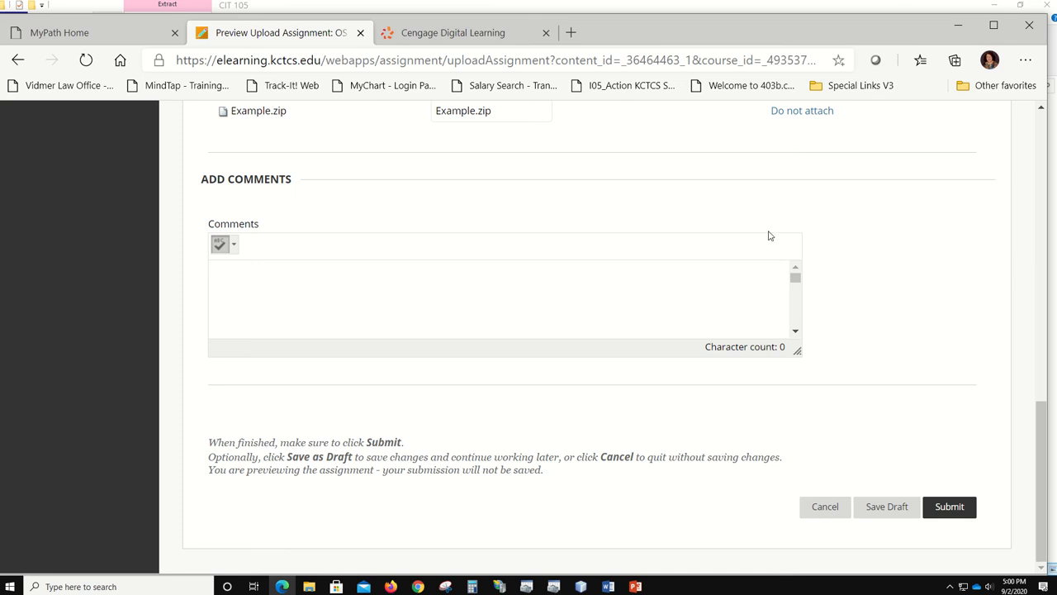
{"action": "scroll", "coordinate": [767, 237], "scroll_direction": "up", "scroll_amount": 3}
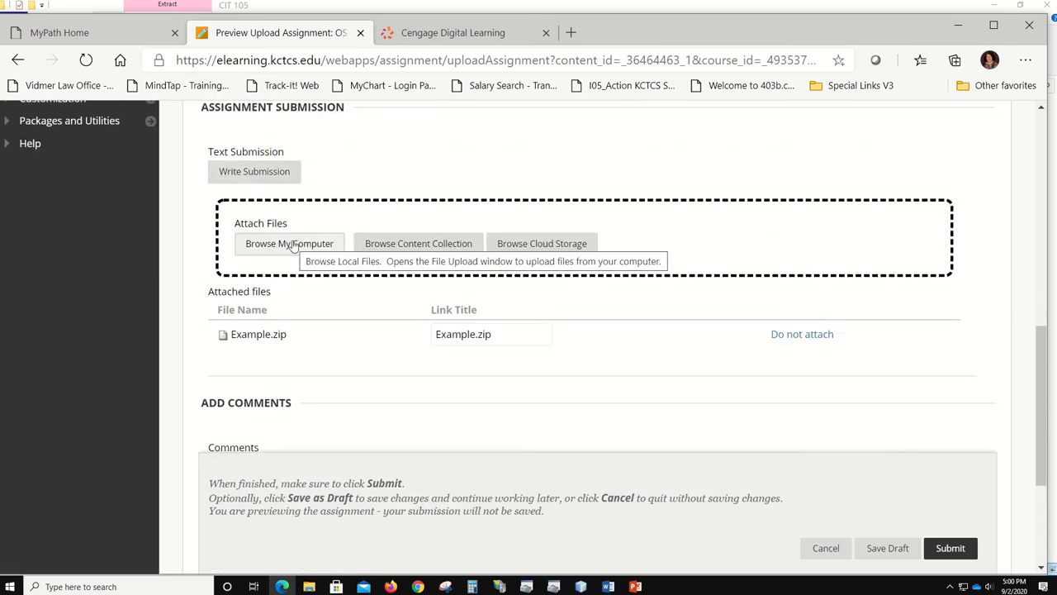
{"action": "left_click", "coordinate": [296, 248]}
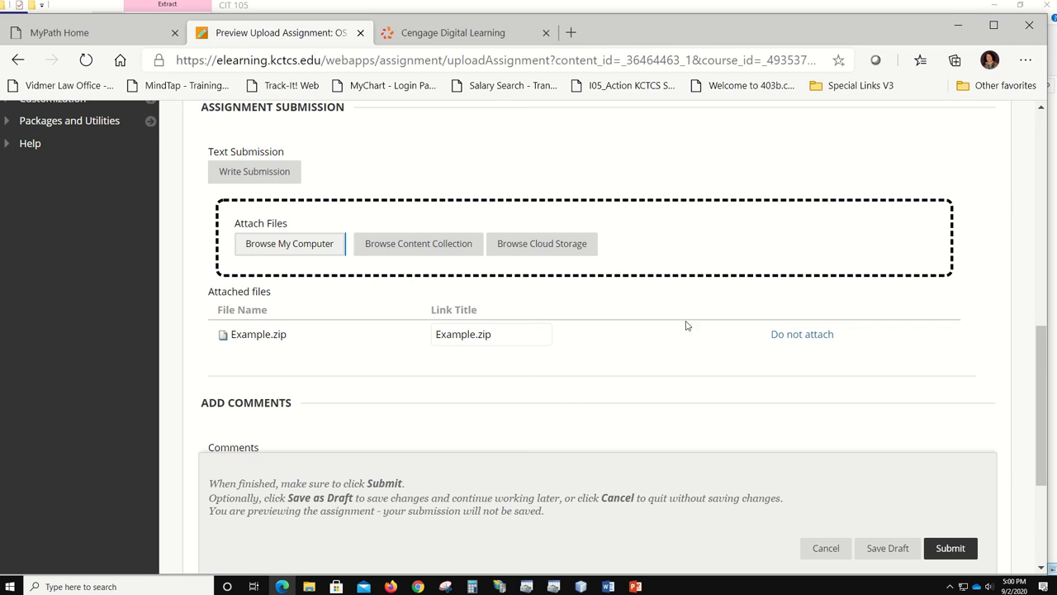
{"action": "left_click", "coordinate": [805, 337]}
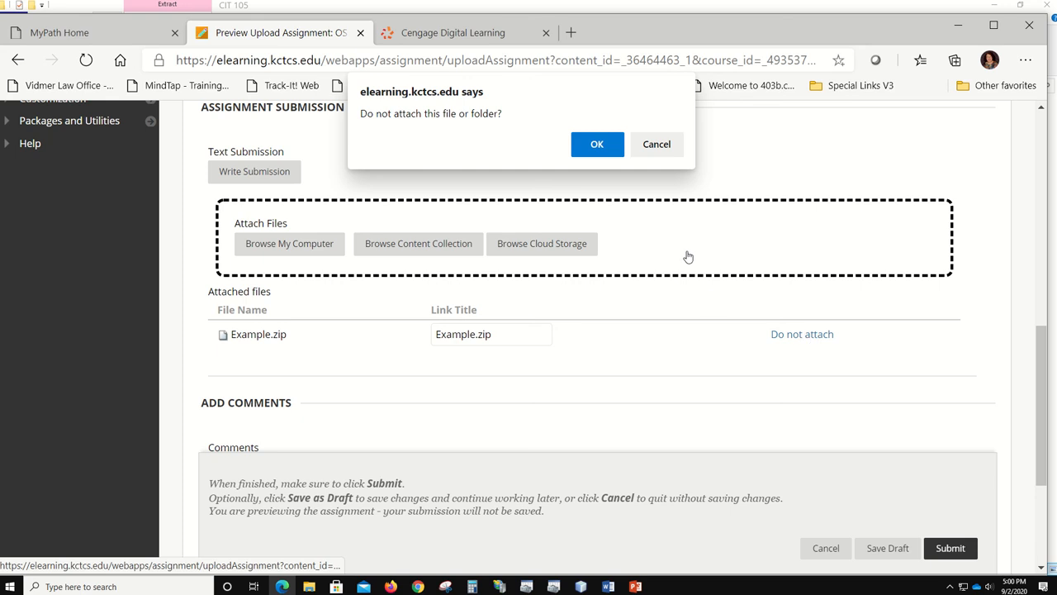
- Confirm removing the Example.zip attachment and save the submission as a draft
{"action": "left_click", "coordinate": [595, 144]}
{"action": "scroll", "coordinate": [843, 281], "scroll_direction": "down", "scroll_amount": 8}
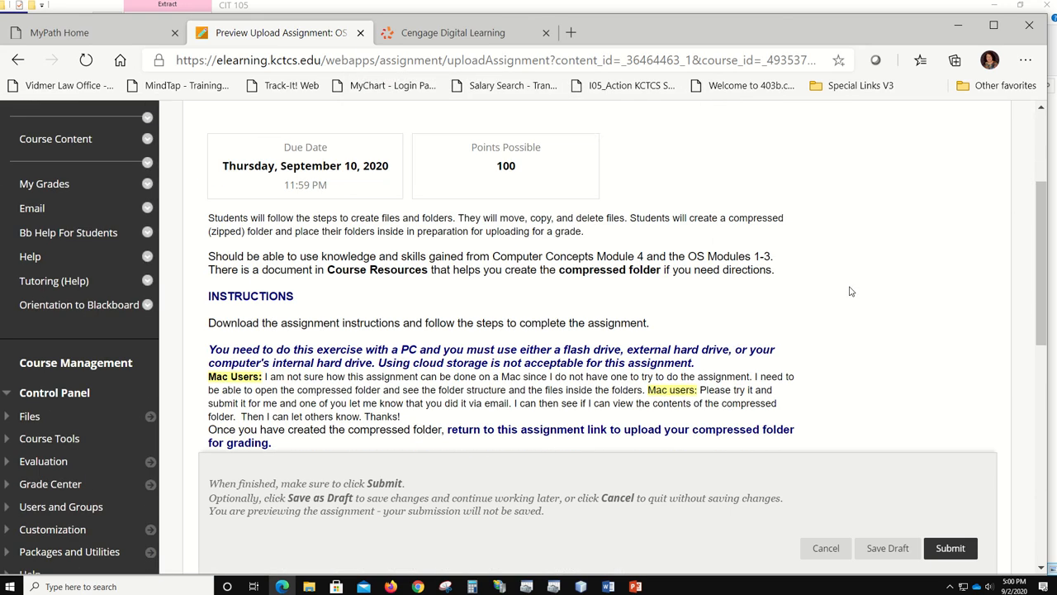
{"action": "scroll", "coordinate": [851, 291], "scroll_direction": "down", "scroll_amount": 4}
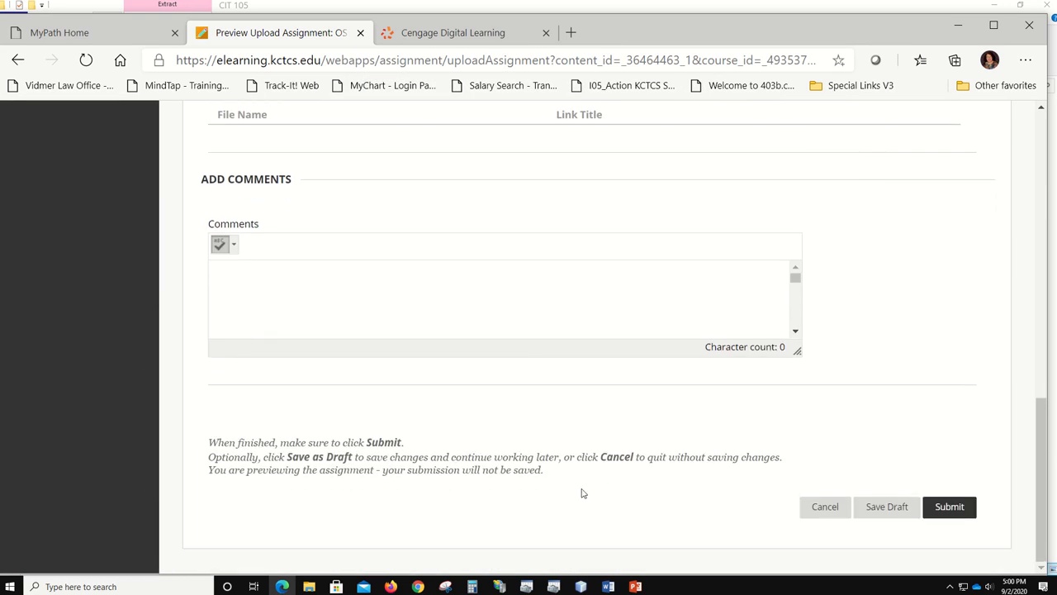
{"action": "left_click", "coordinate": [886, 507]}
- Cancel out of the upload page without submitting, returning to Operating Systems: Windows 10
{"action": "scroll", "coordinate": [962, 229], "scroll_direction": "up", "scroll_amount": 1}
{"action": "scroll", "coordinate": [961, 228], "scroll_direction": "up", "scroll_amount": 3}
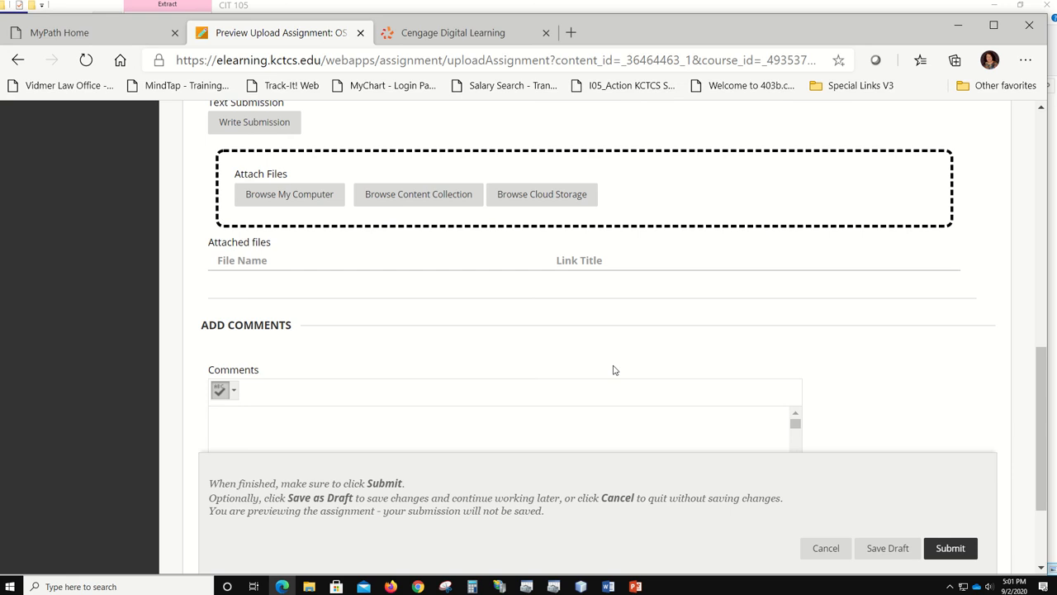
{"action": "scroll", "coordinate": [894, 346], "scroll_direction": "down", "scroll_amount": 2}
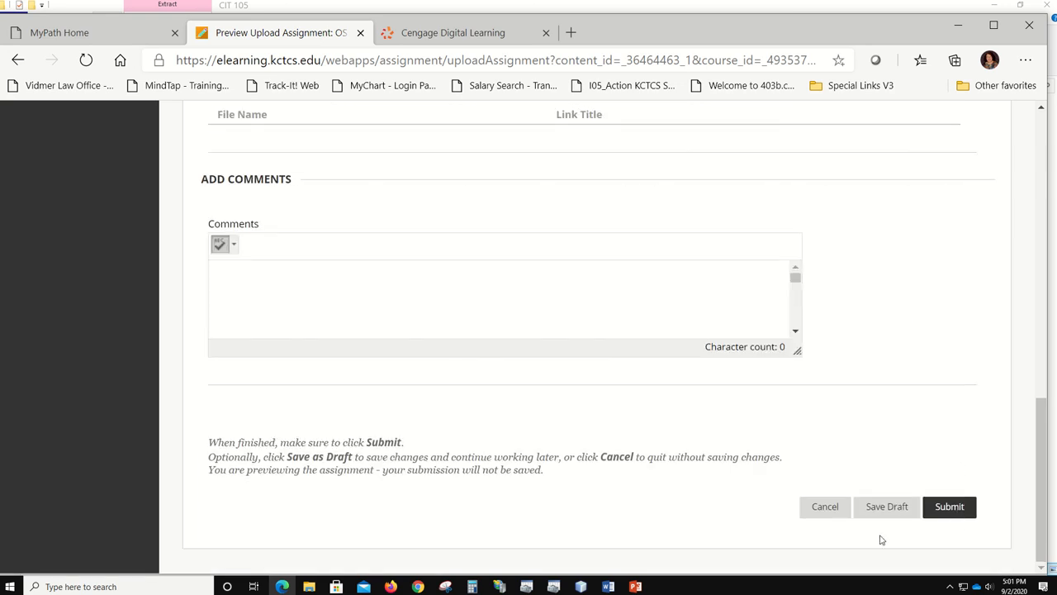
{"action": "left_click", "coordinate": [824, 507]}
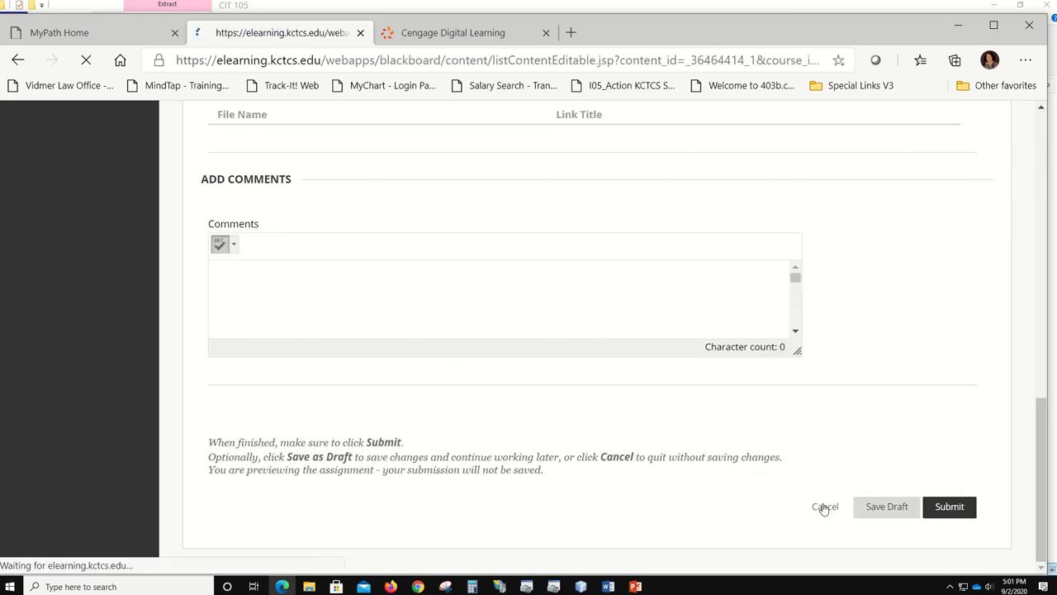
- Minimize Edge and File Explorer to reveal the PowerPoint title slide, then close PowerPoint
{"action": "left_click", "coordinate": [959, 26]}
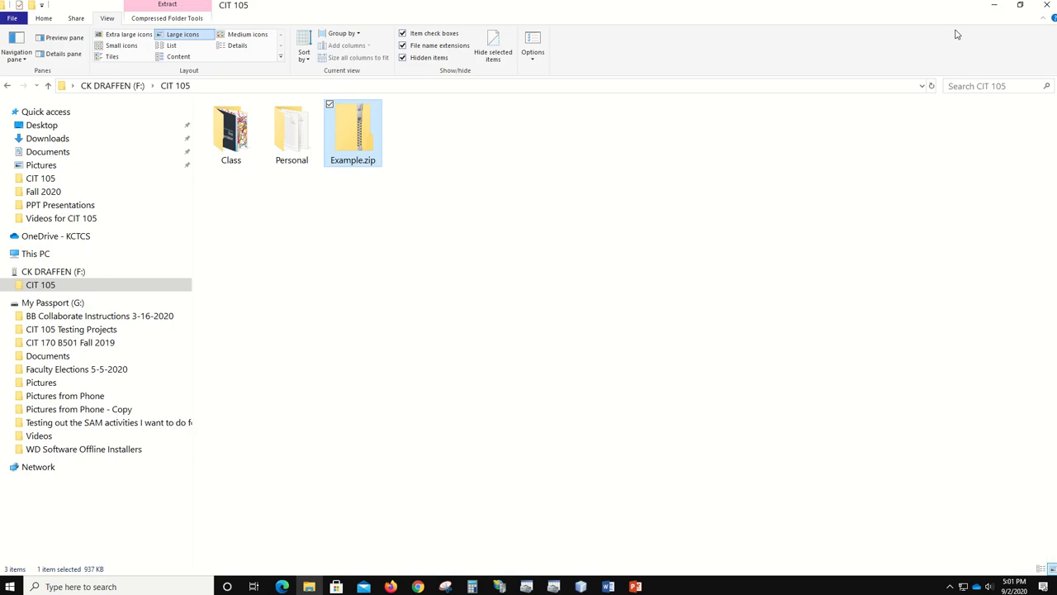
{"action": "left_click", "coordinate": [994, 6]}
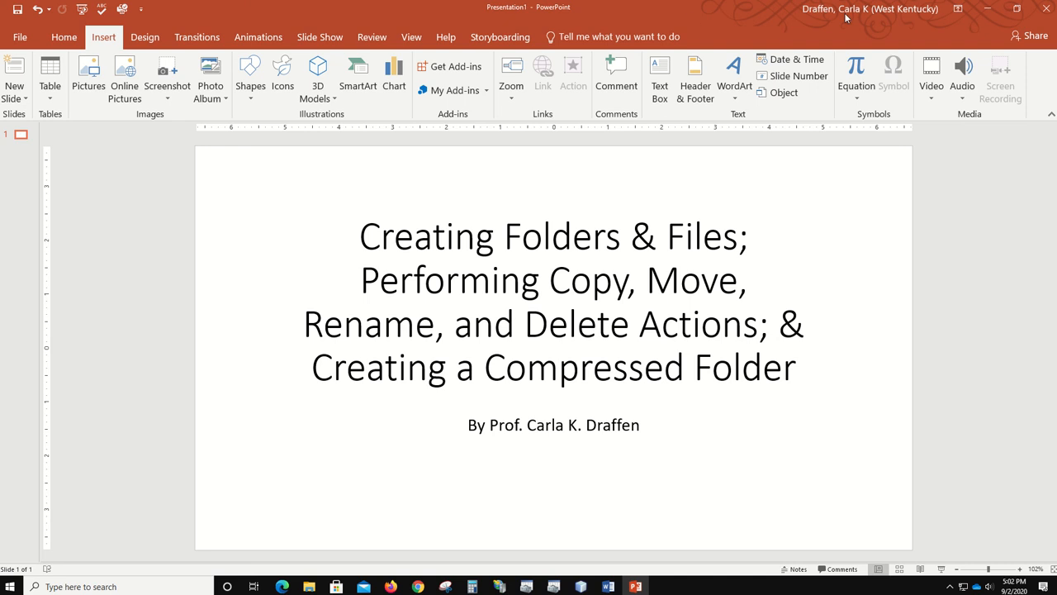
{"action": "left_click", "coordinate": [1047, 7]}
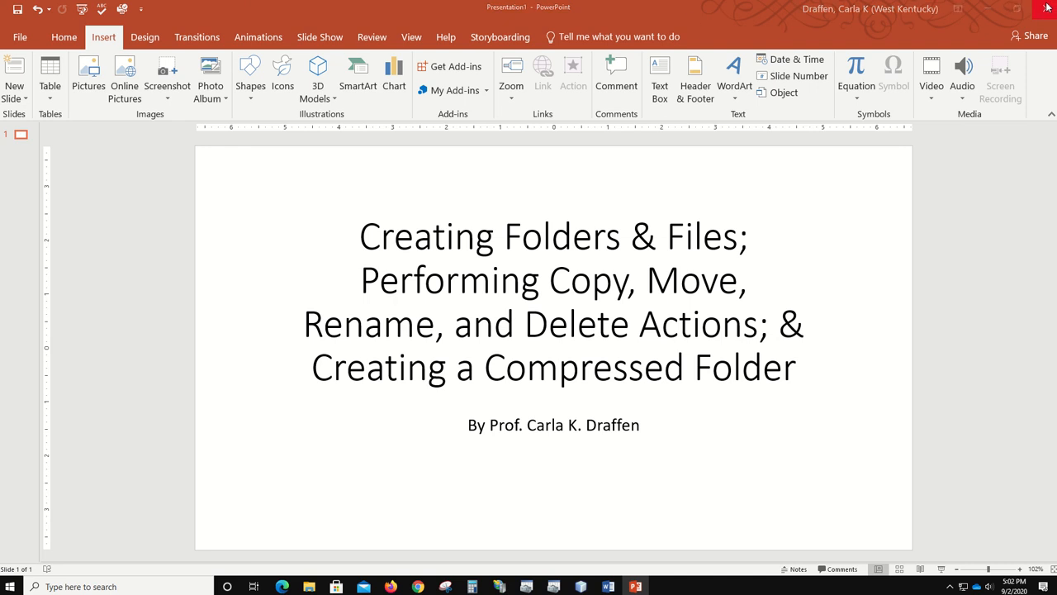